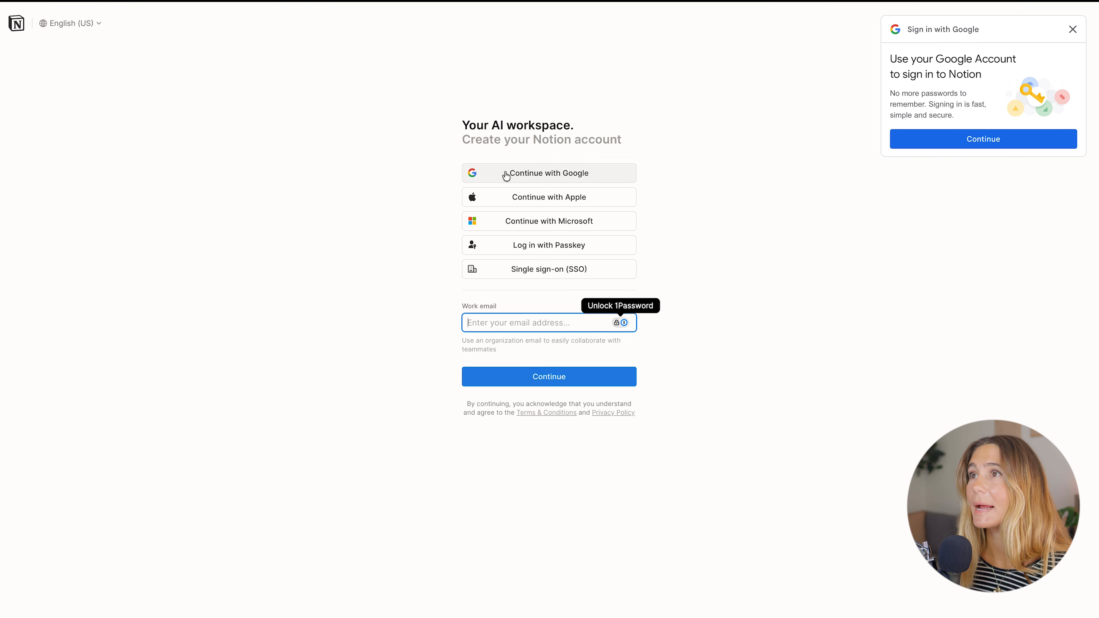
Switch from the sign-up page to the Notion window with the Planner page and show its sidebar
left_click(560, 171)
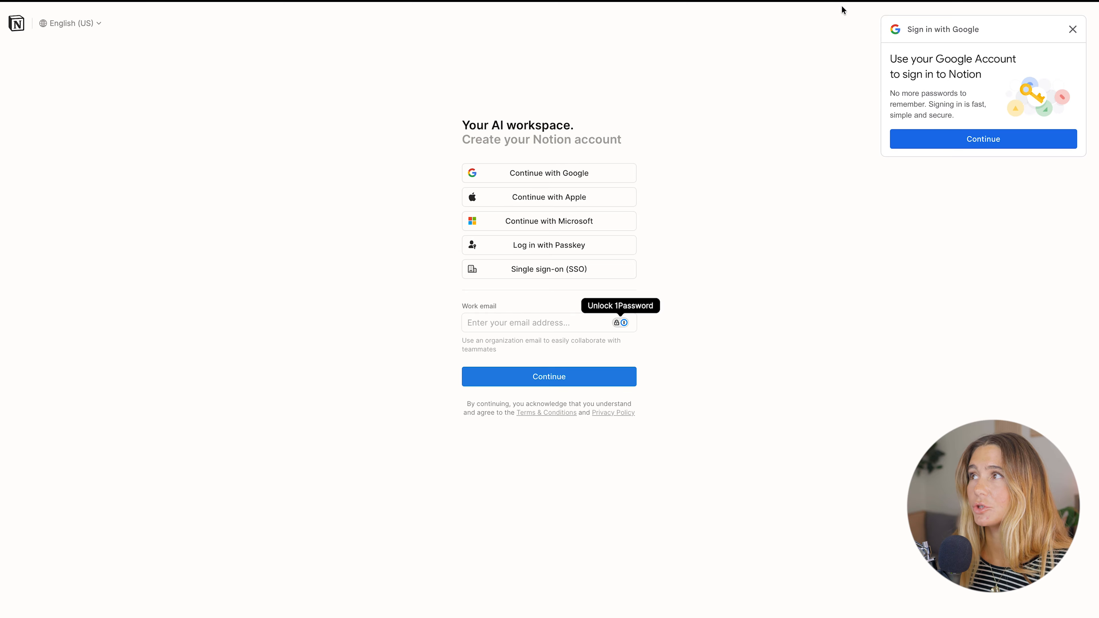
key("ctrl+Up")
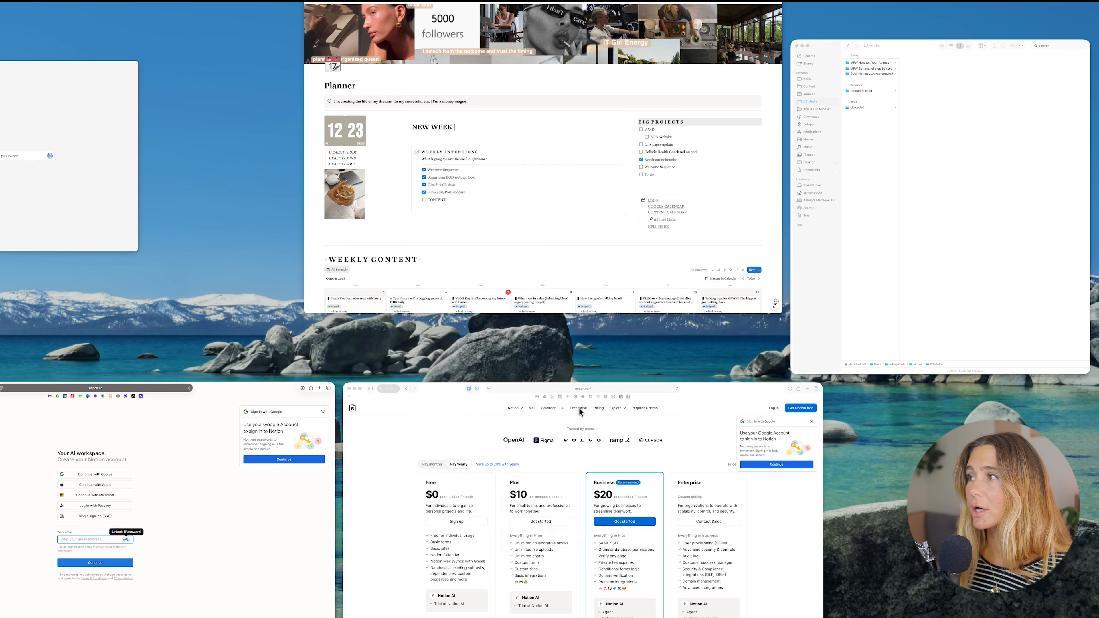
left_click(597, 233)
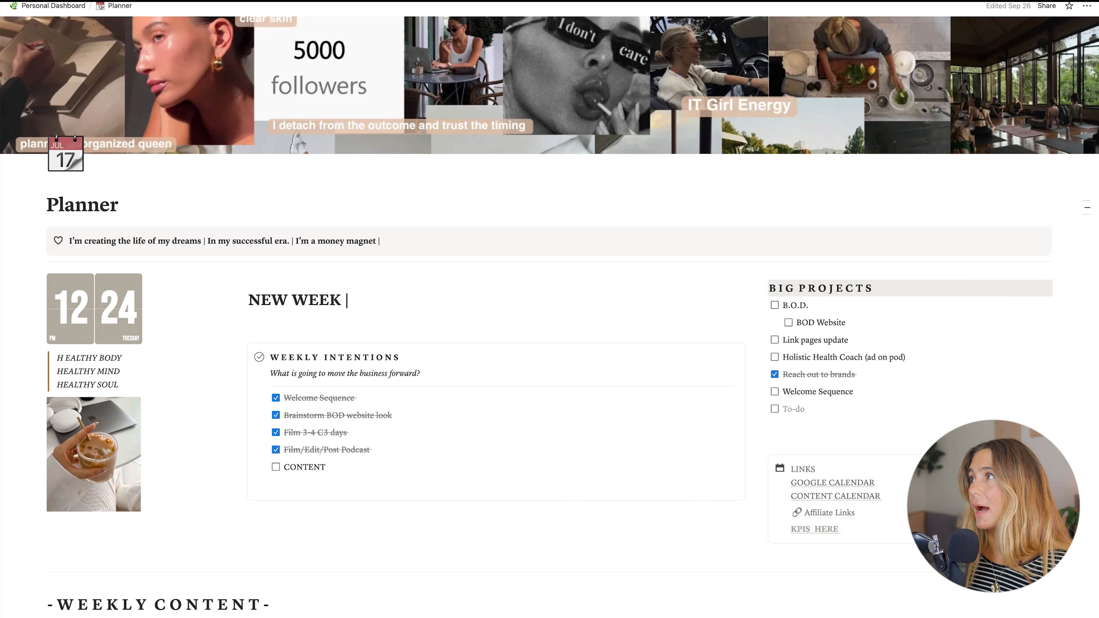
left_click(108, 6)
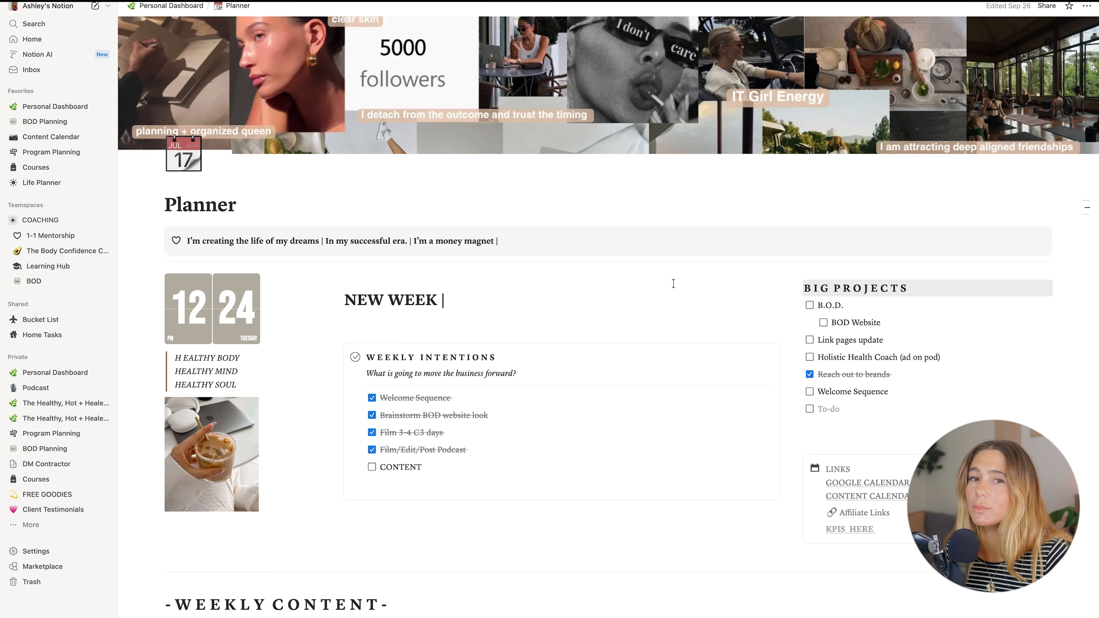
Look through the Planner page's weekly intentions, content and task sections, and open the linked Content Calendar
scroll(688, 281, "down", 3)
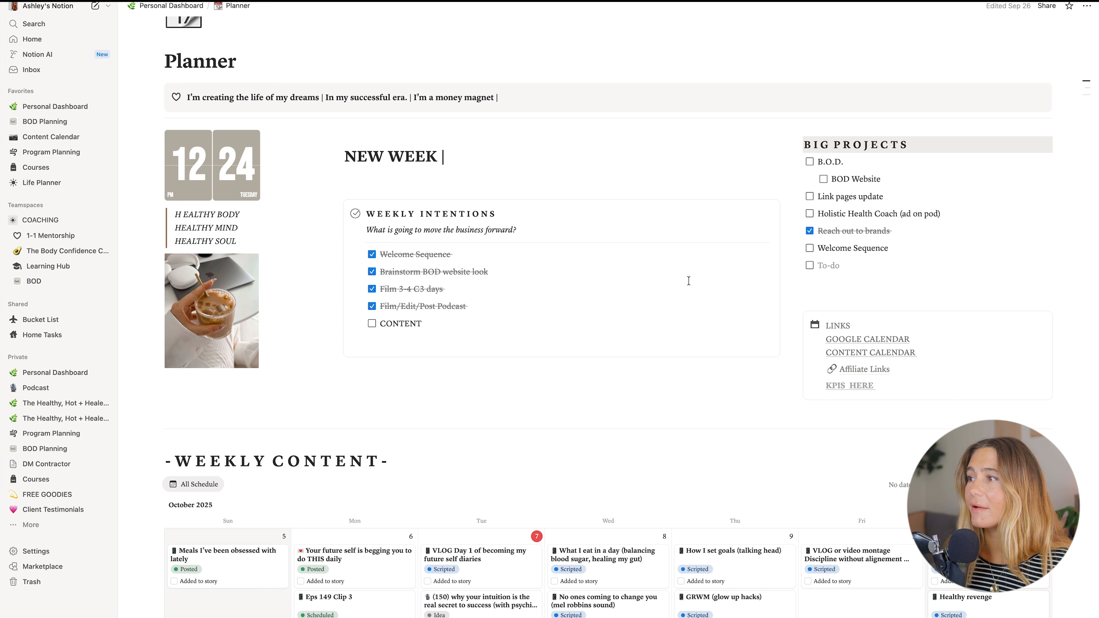
scroll(689, 281, "down", 8)
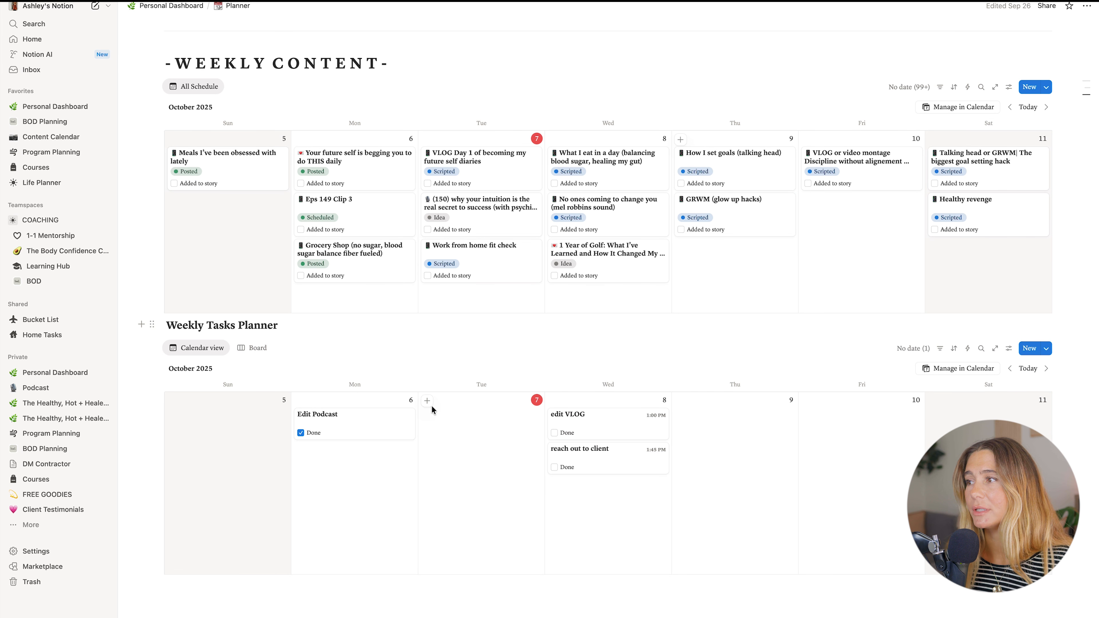
scroll(560, 481, "up", 8)
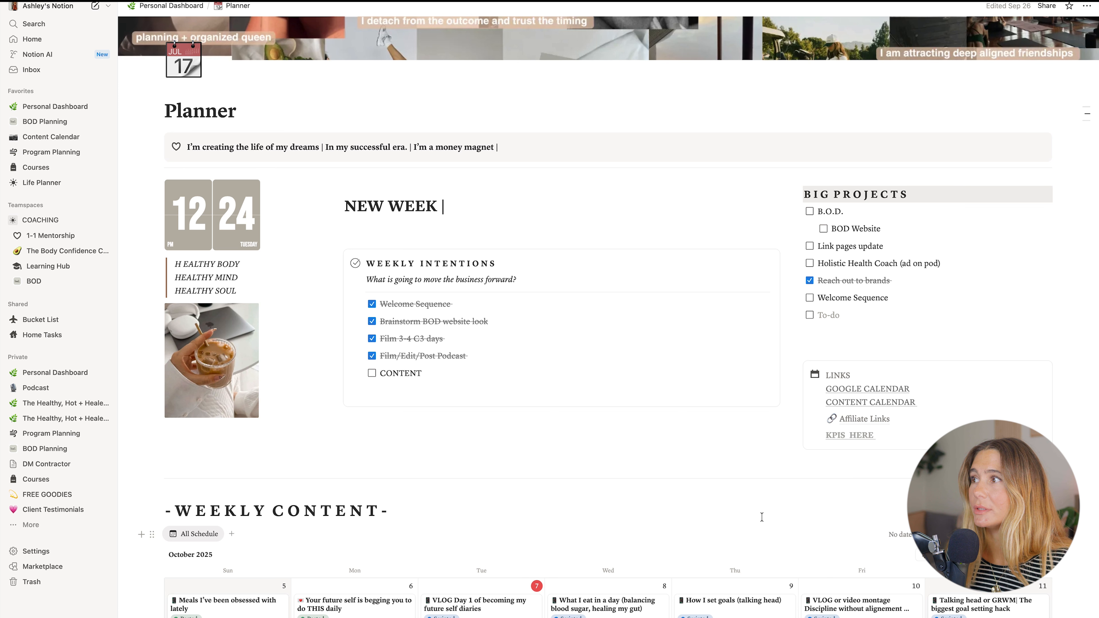
scroll(762, 517, "down", 2)
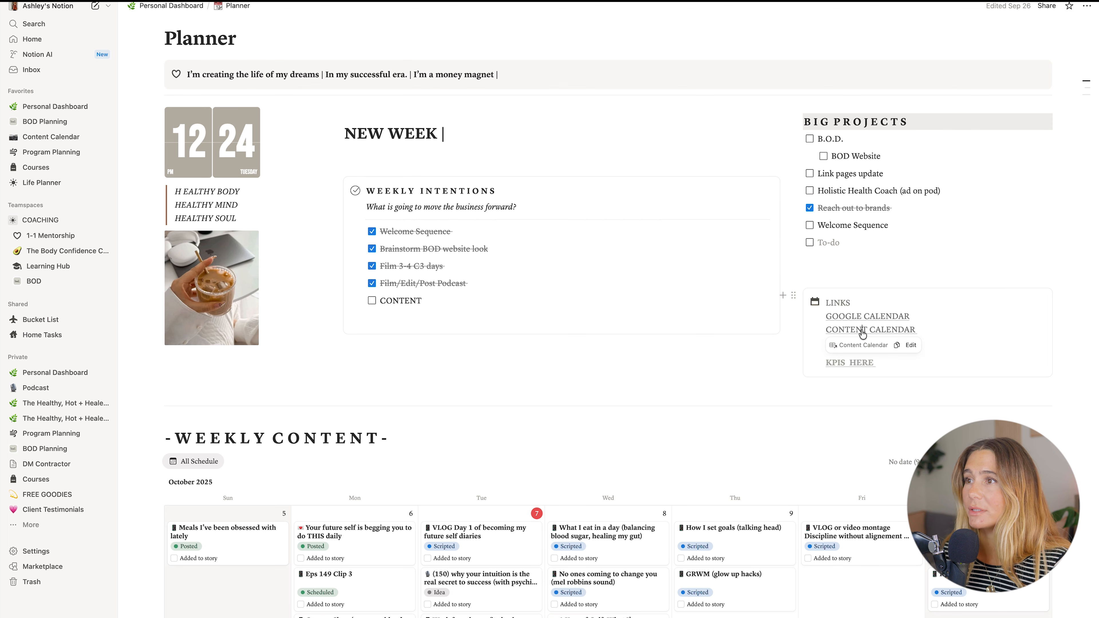
left_click(835, 330)
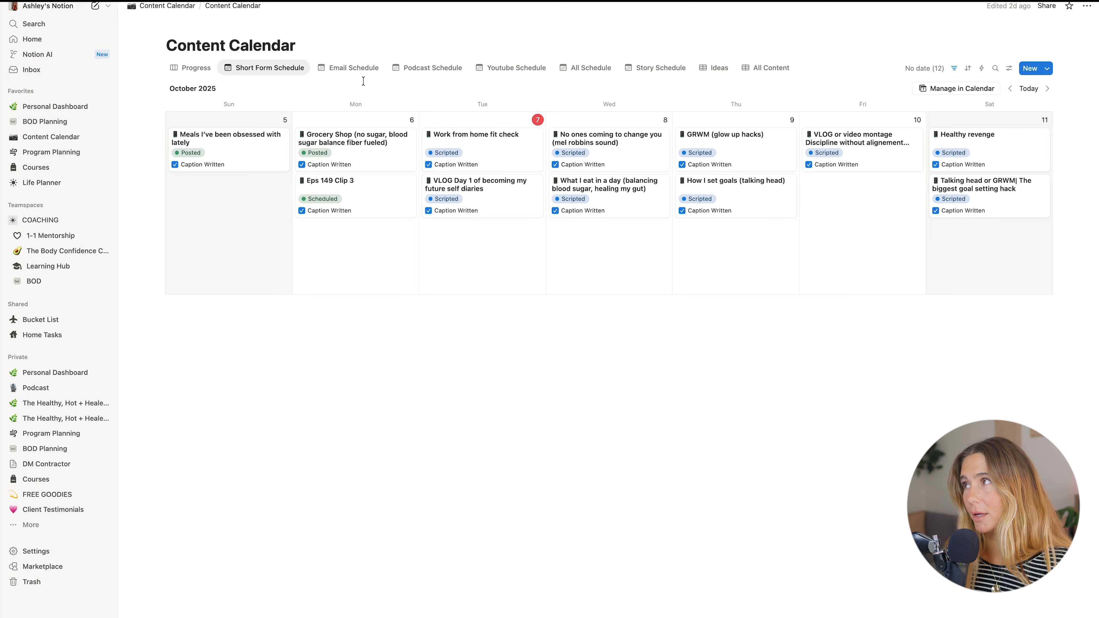
Search the template marketplace for project management and open the Project Management category
left_click(43, 567)
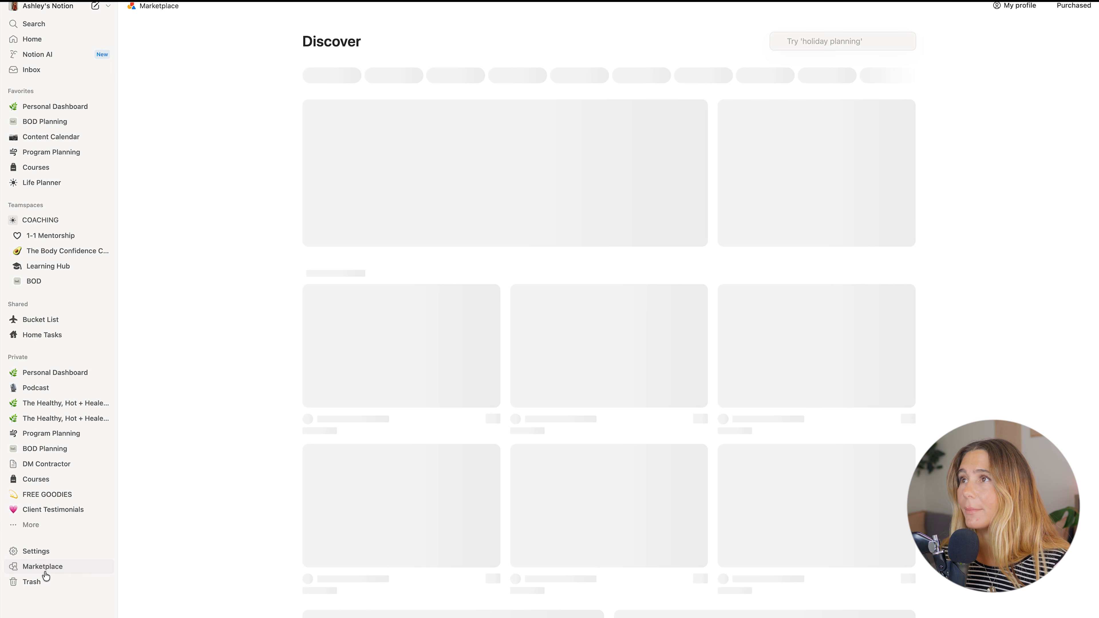
scroll(158, 494, "down", 1)
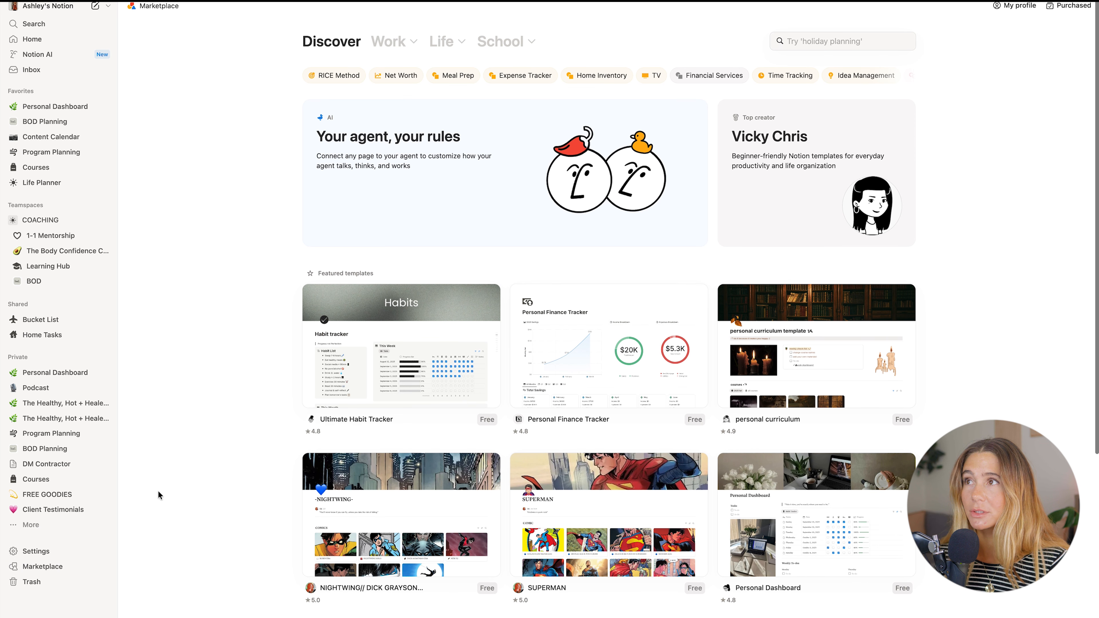
left_click(810, 39)
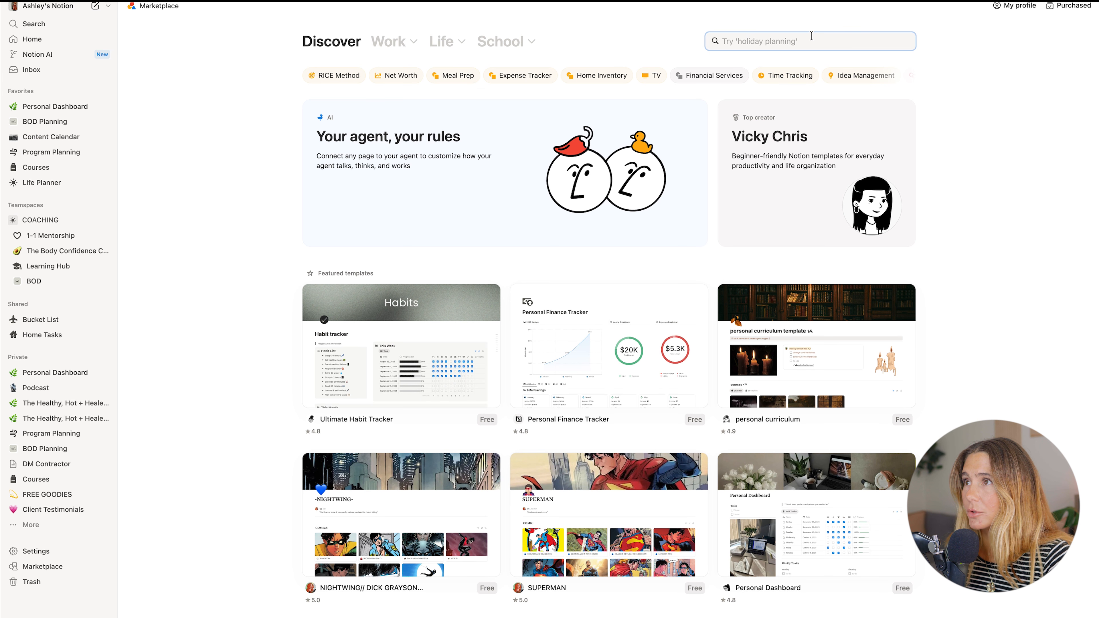
type("project management")
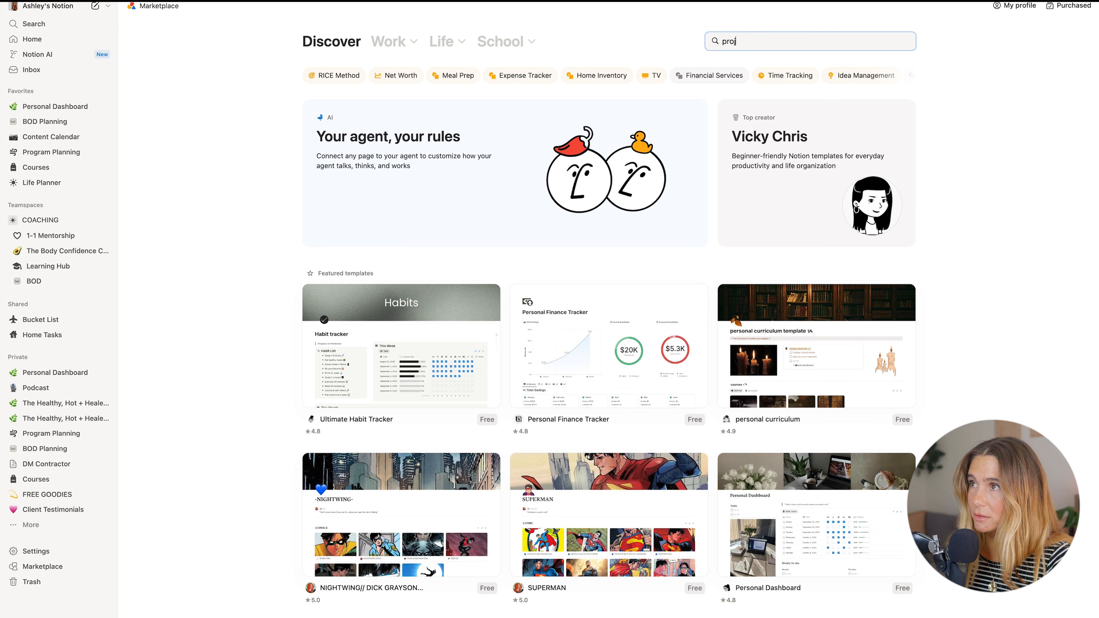
left_click(782, 75)
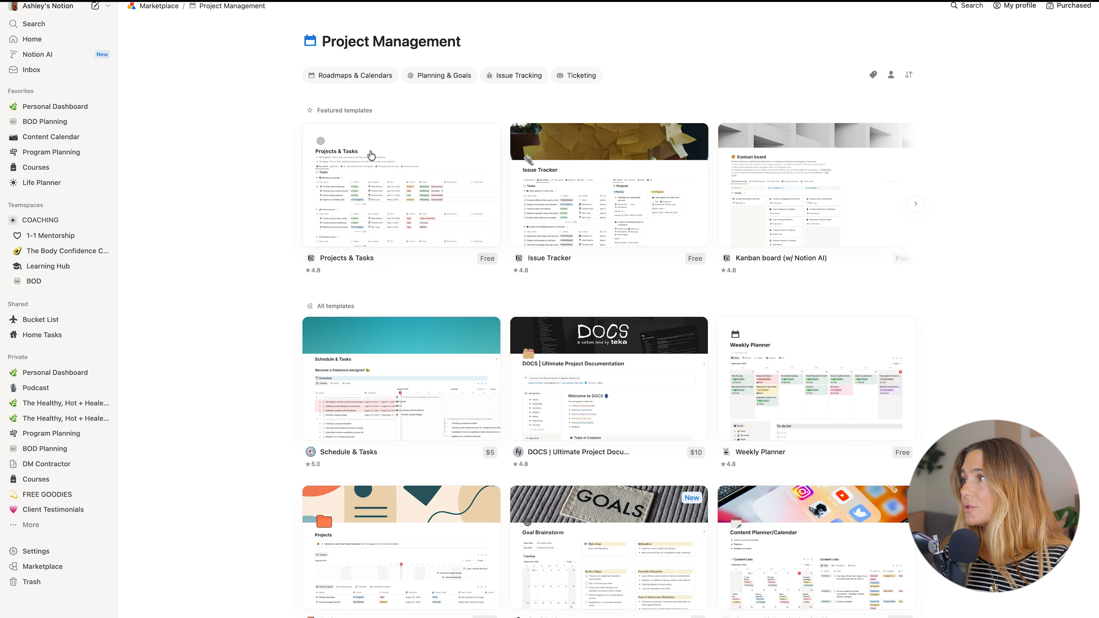
Open the free Projects & Tasks template and review its preview and details
left_click(419, 195)
scroll(741, 161, "down", 1)
scroll(742, 161, "up", 5)
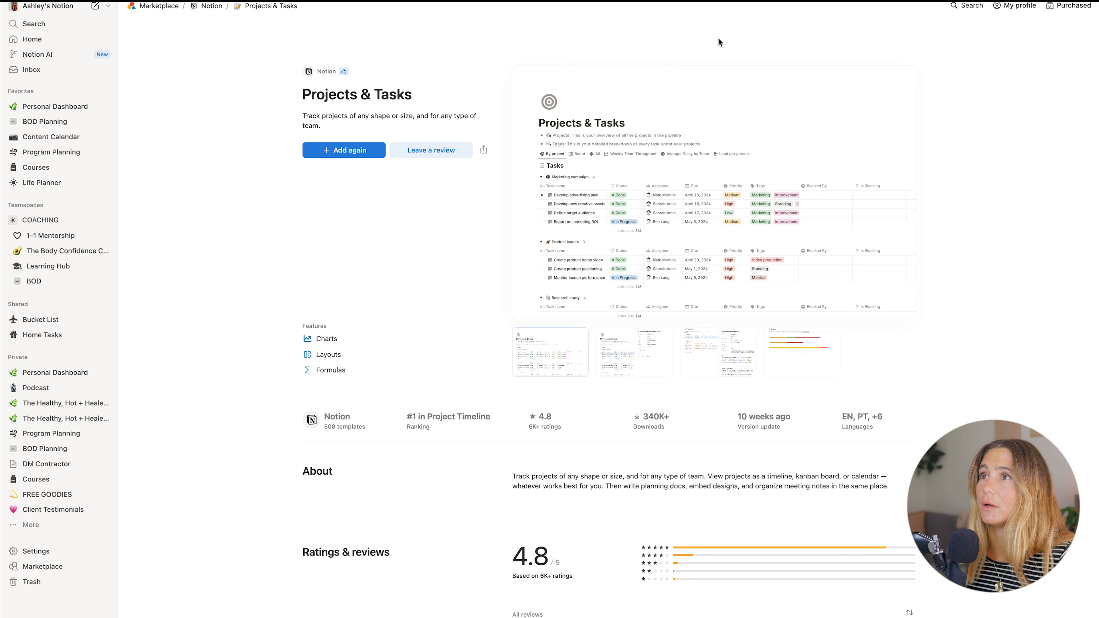
scroll(711, 39, "down", 1)
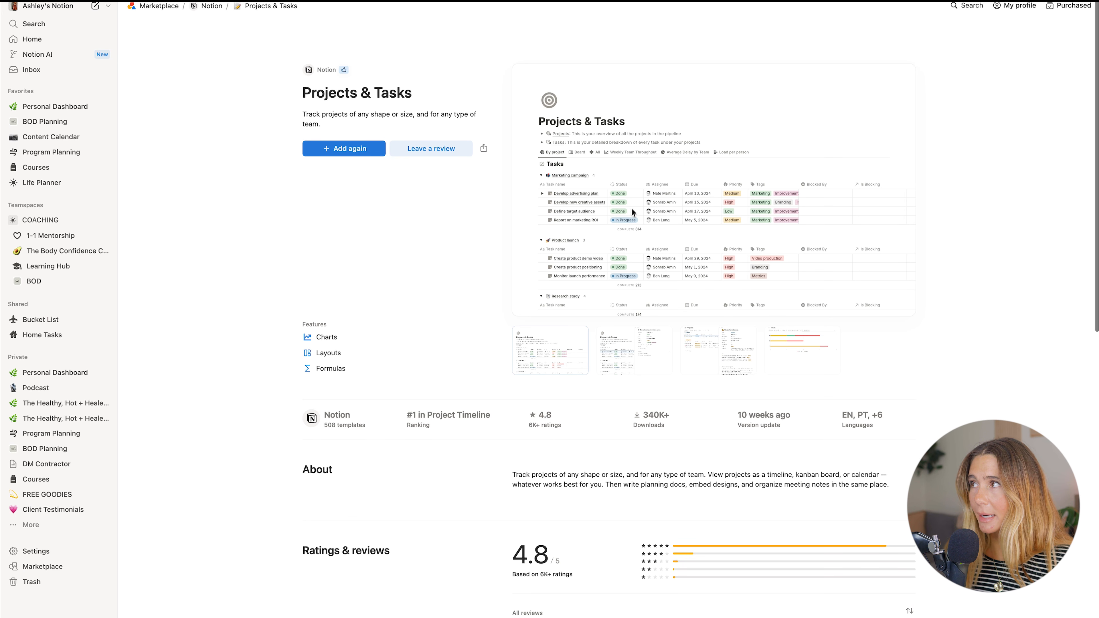
scroll(348, 152, "up", 1)
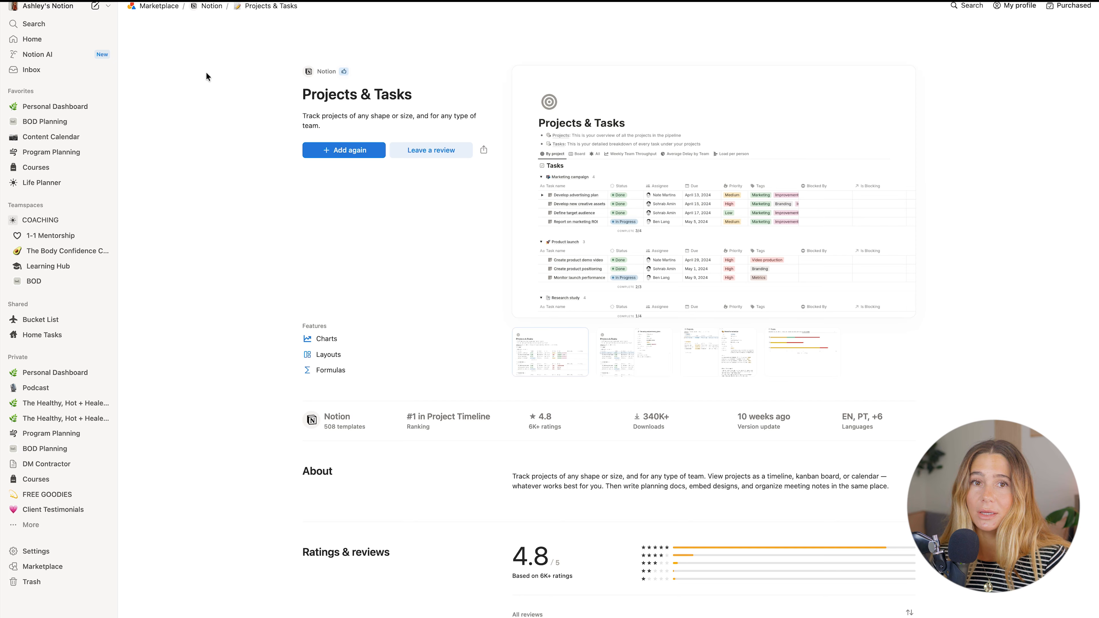
Create a new private page titled "Project Planner" and start its body text
left_click(95, 8)
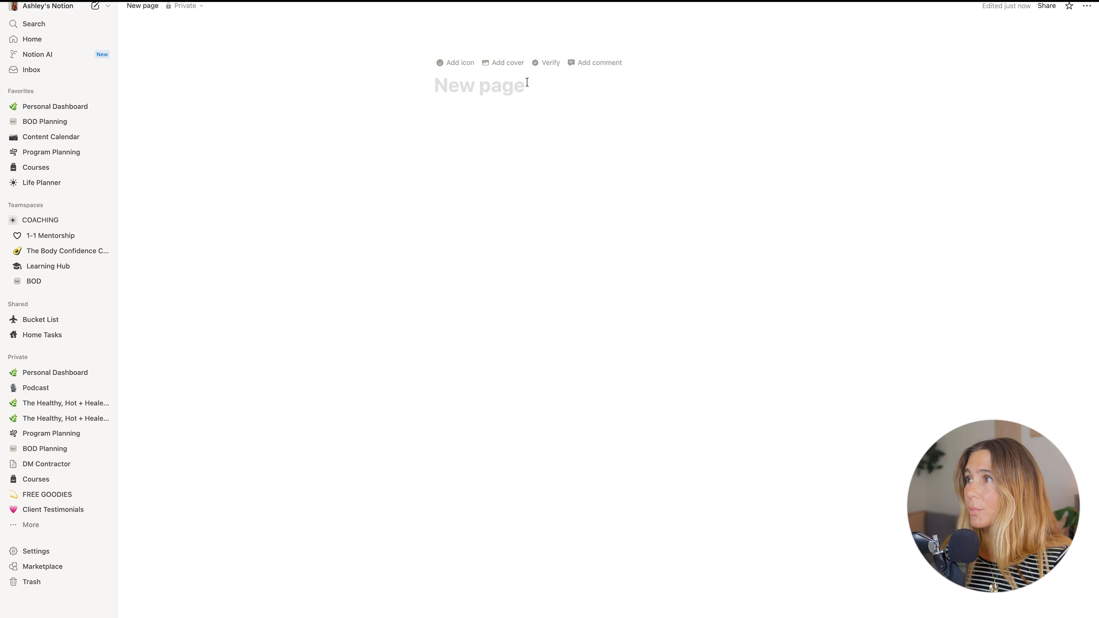
type("P")
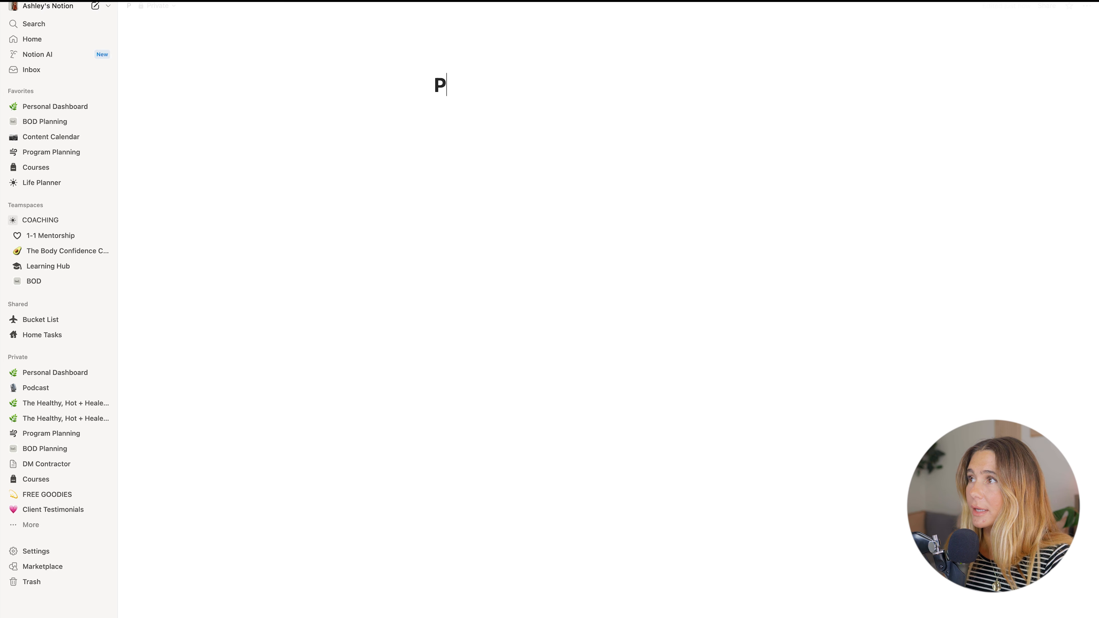
type("roject Planner")
key("Return")
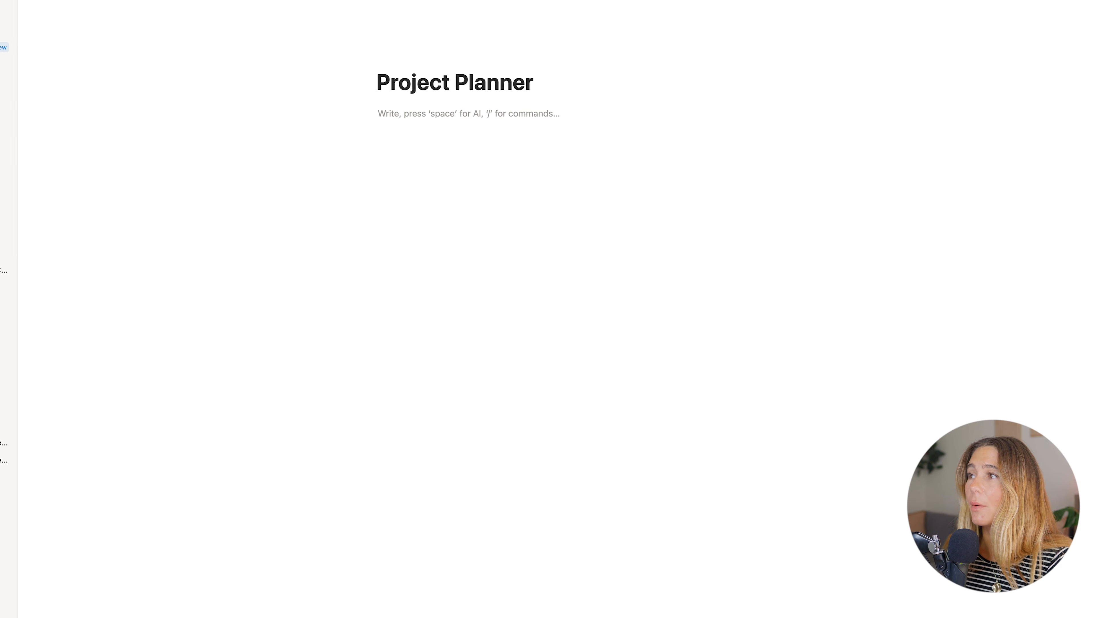
type("/")
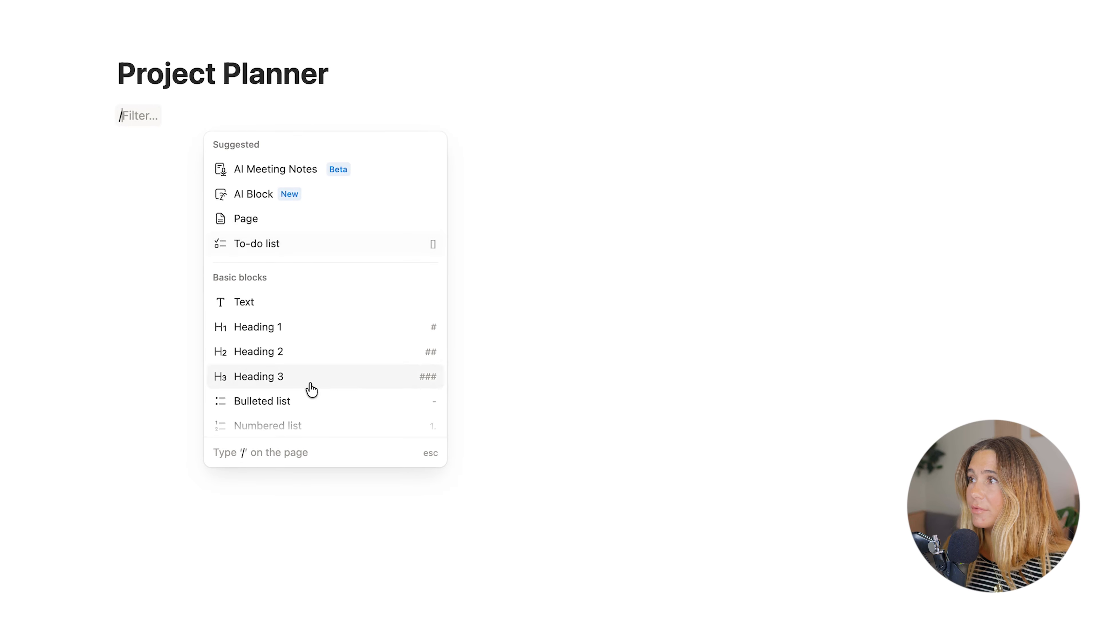
left_click(160, 117)
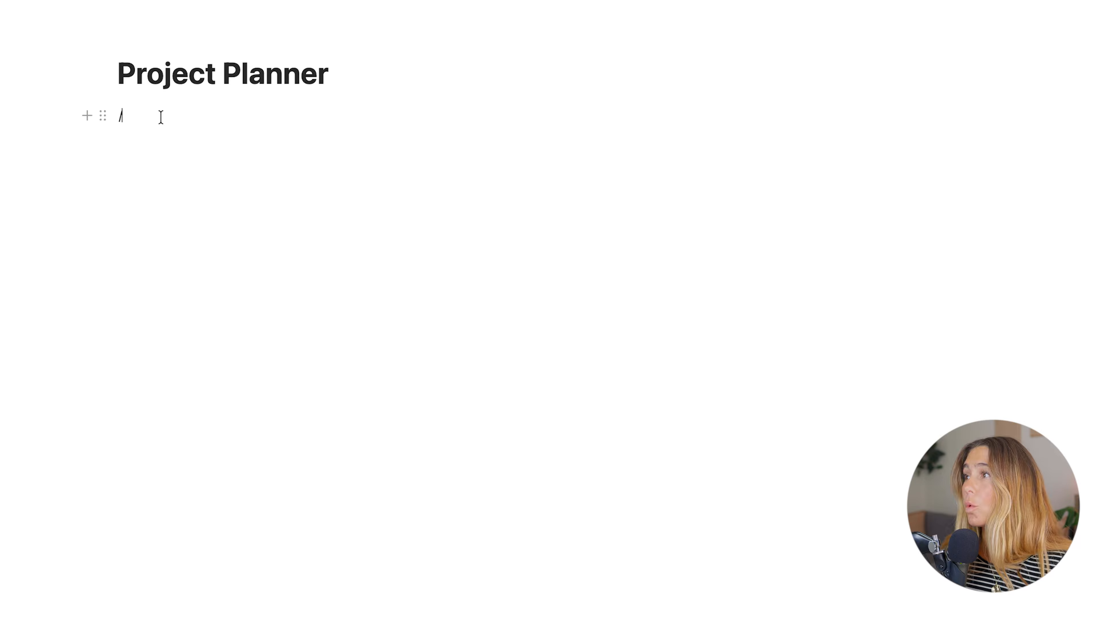
key("BackSpace")
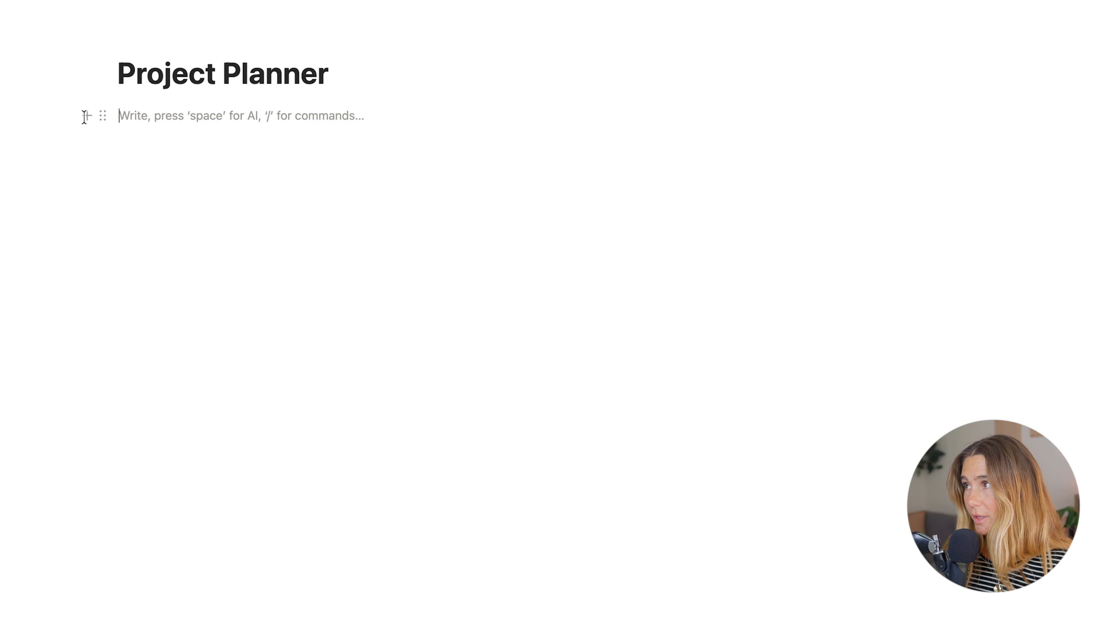
Examine the block types available for the page, from basic blocks to Notion AI and database views
left_click(86, 115)
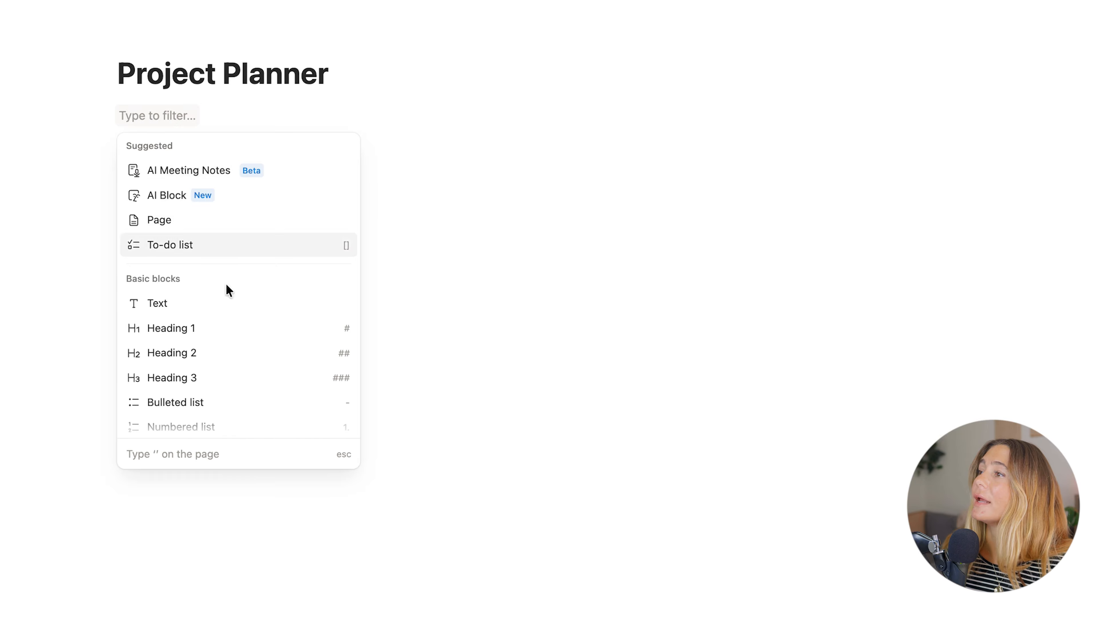
scroll(227, 287, "down", 20)
scroll(222, 312, "down", 10)
scroll(223, 314, "up", 20)
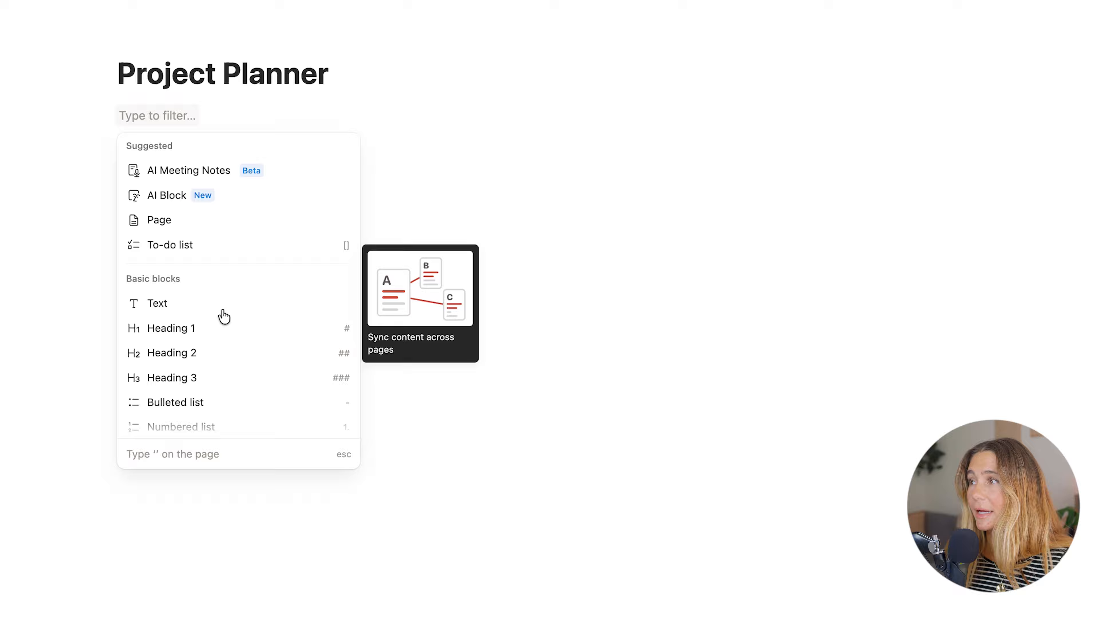
scroll(224, 316, "down", 2)
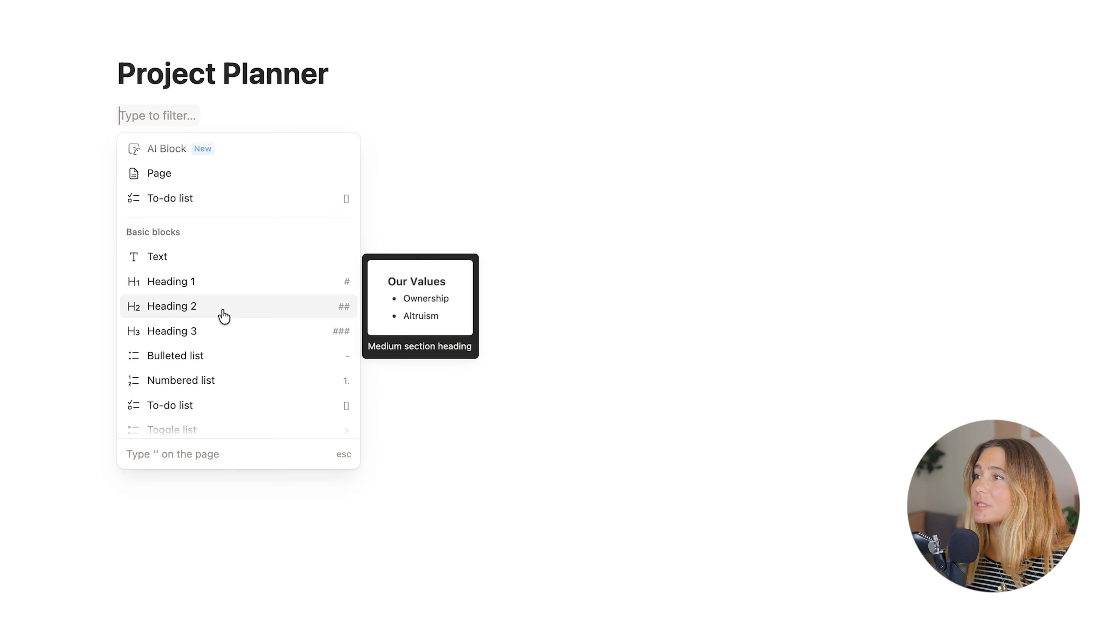
scroll(224, 316, "down", 8)
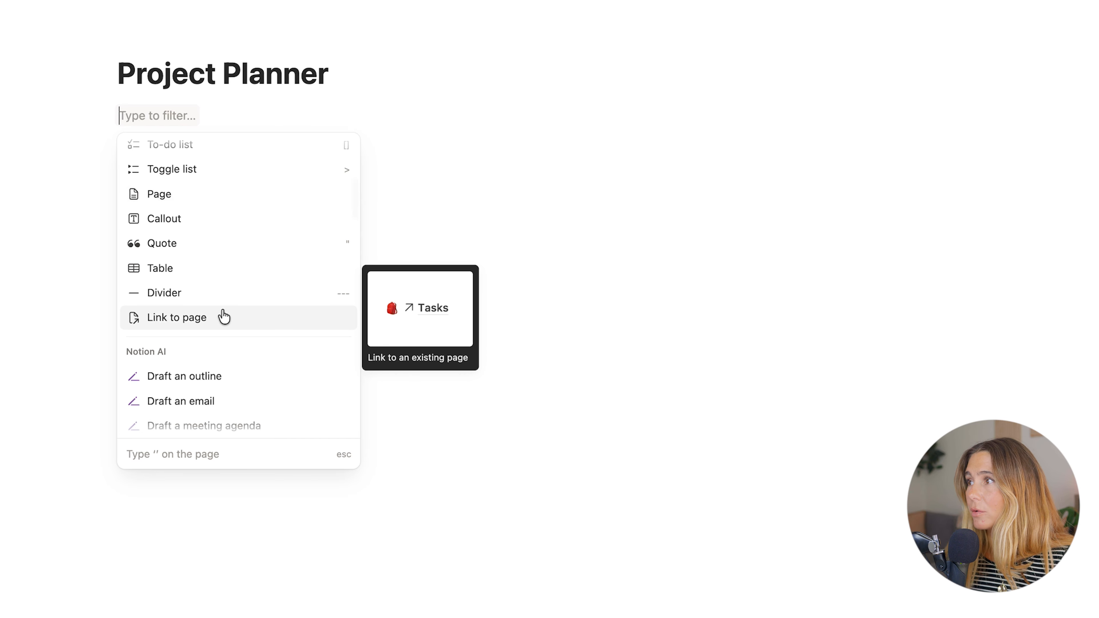
scroll(224, 315, "down", 6)
scroll(223, 316, "up", 3)
scroll(270, 262, "down", 8)
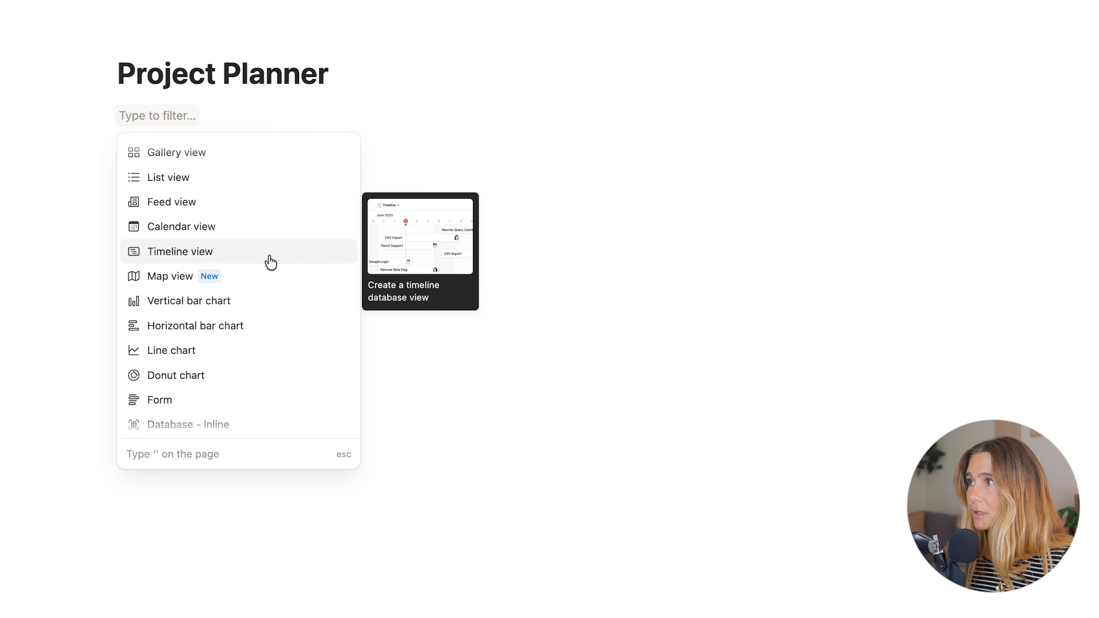
scroll(270, 263, "up", 3)
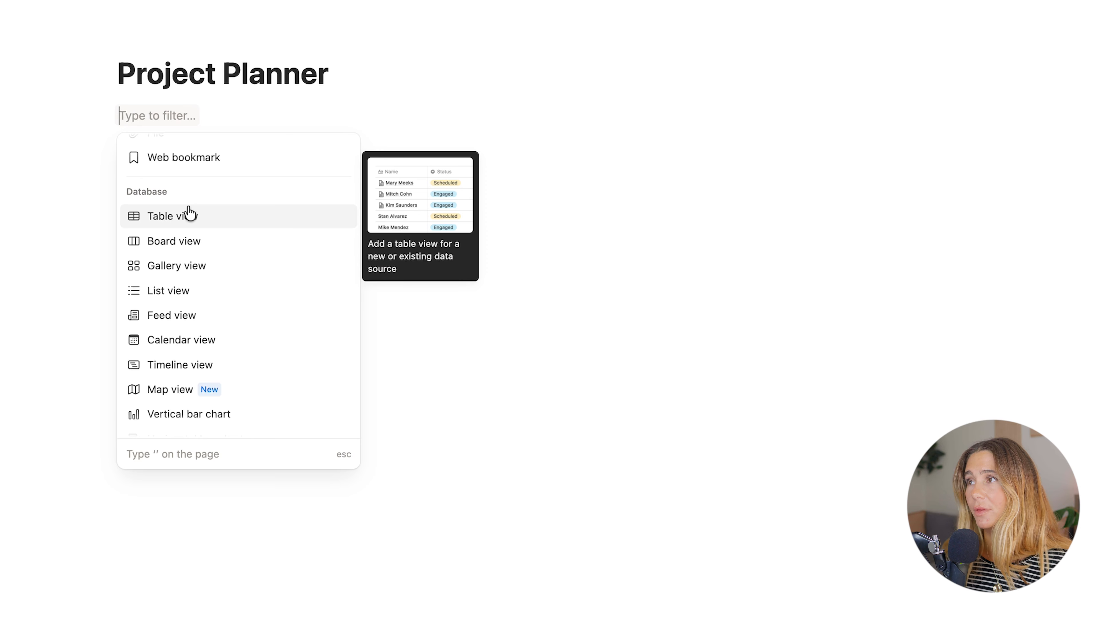
Insert a simple table with three columns and three rows below the Project Planner title
left_click(179, 111)
type("/tabel")
key("BackSpace")
key("BackSpace")
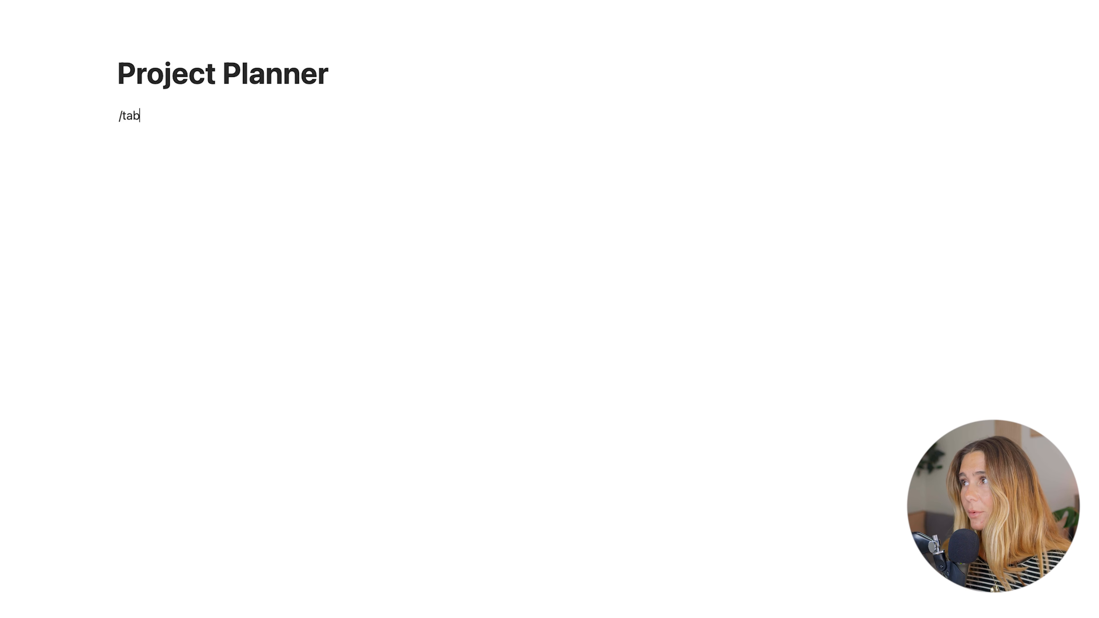
key("BackSpace")
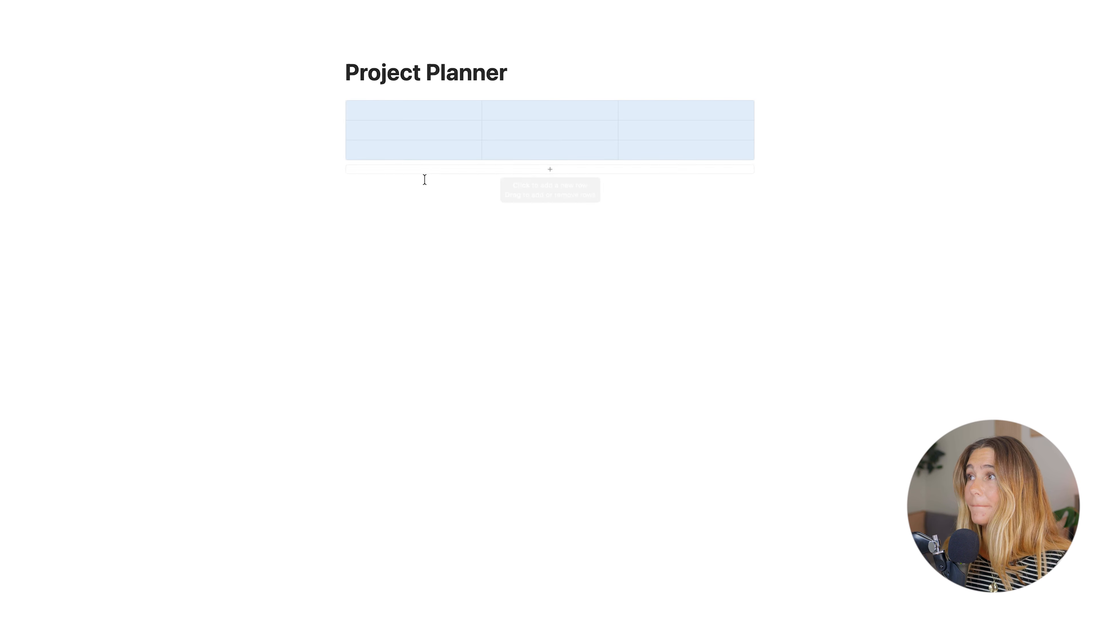
left_click(424, 179)
left_click(364, 113)
Insert an inline database below the simple table
left_click(464, 219)
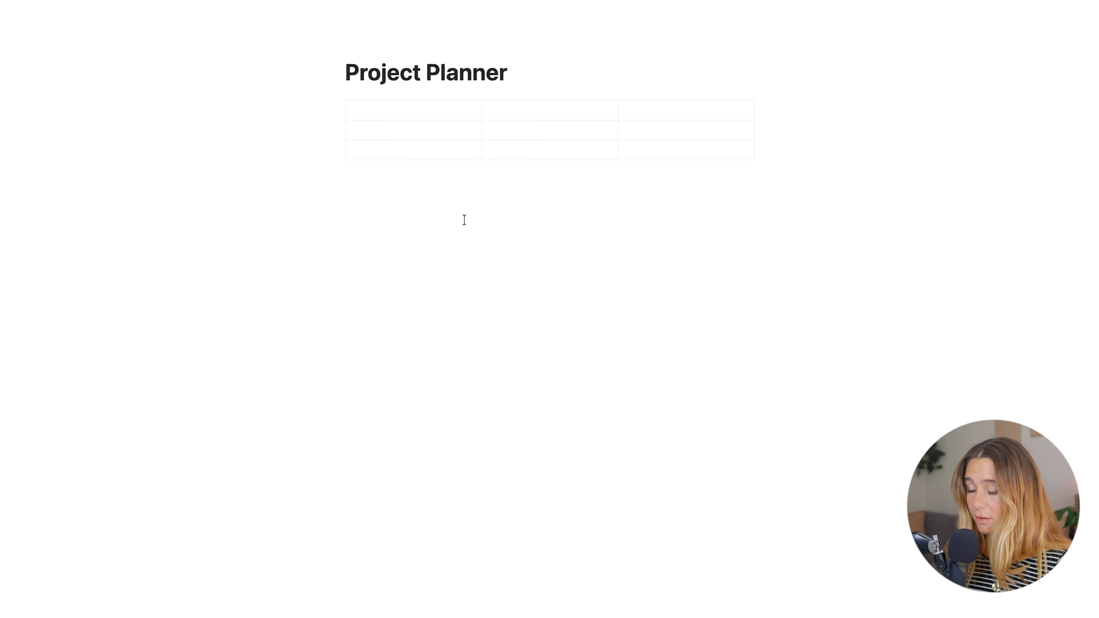
type("/data")
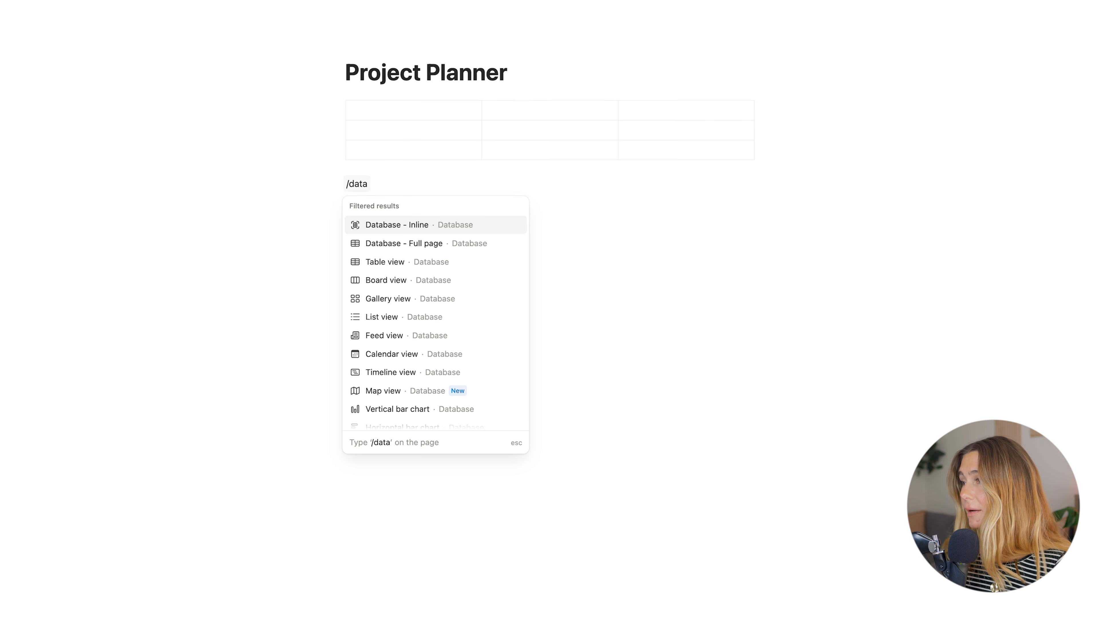
key("Return")
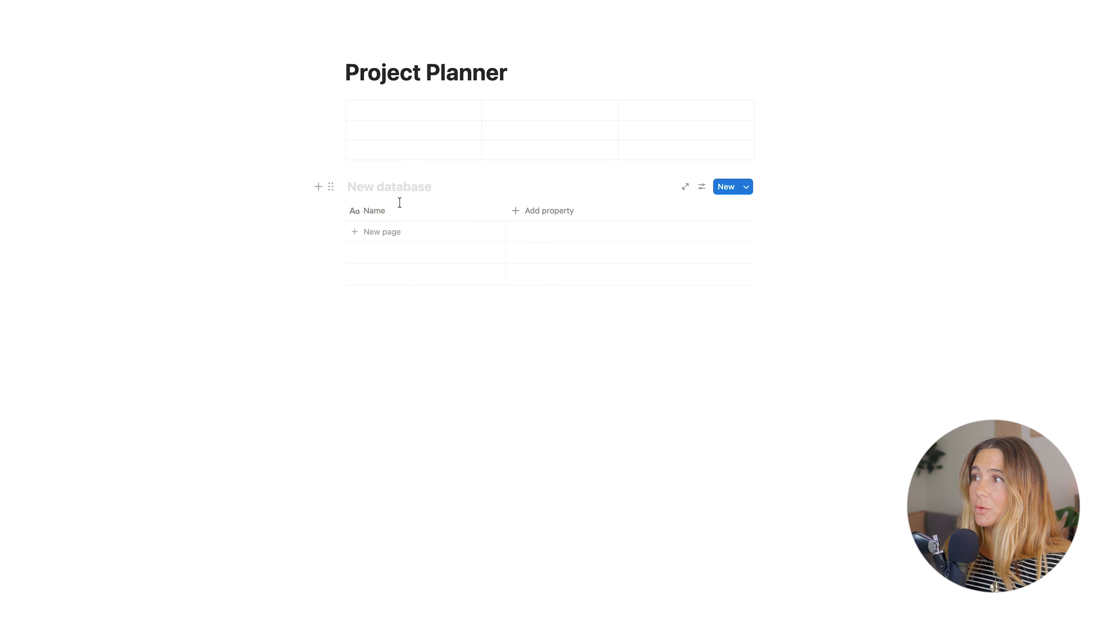
Add a checkbox property named "to do" to the inline database and title the database "Project Planner"
left_click(547, 211)
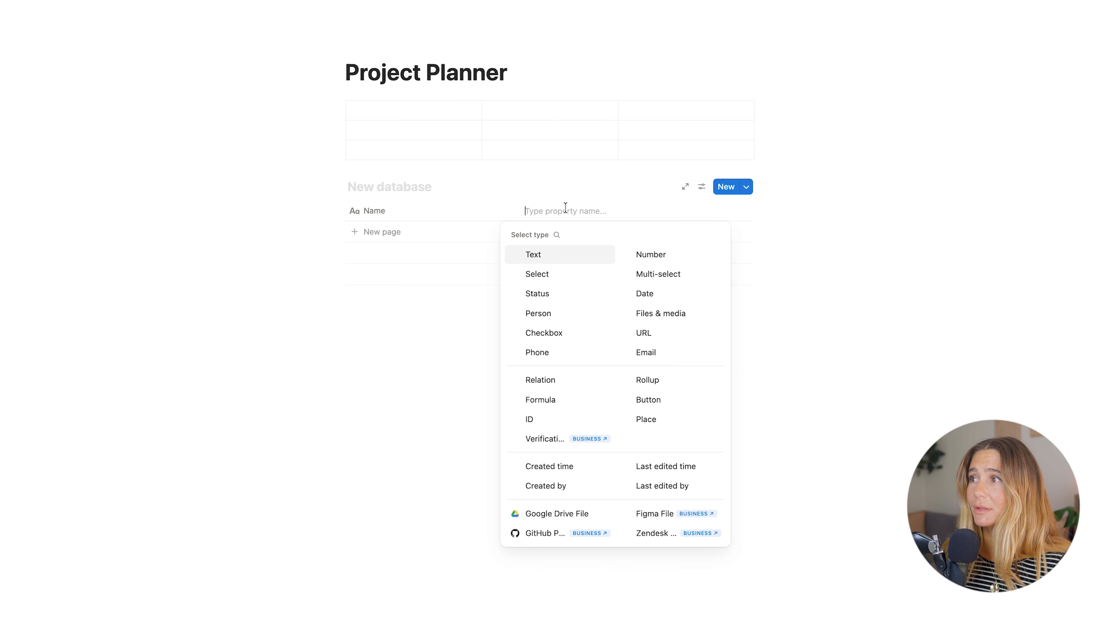
left_click(552, 334)
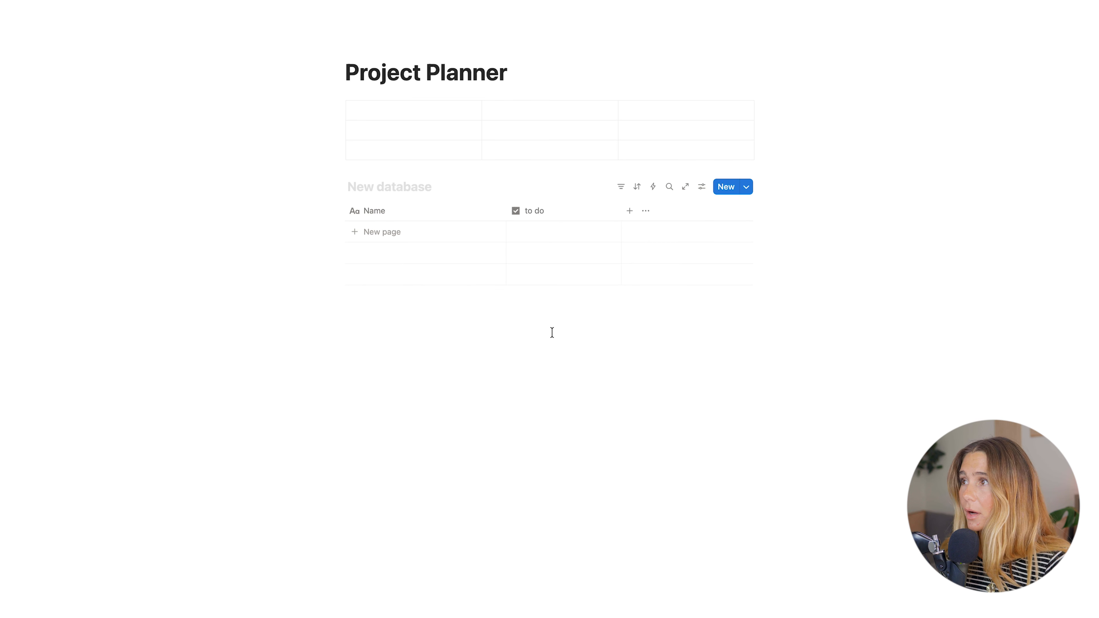
left_click(631, 212)
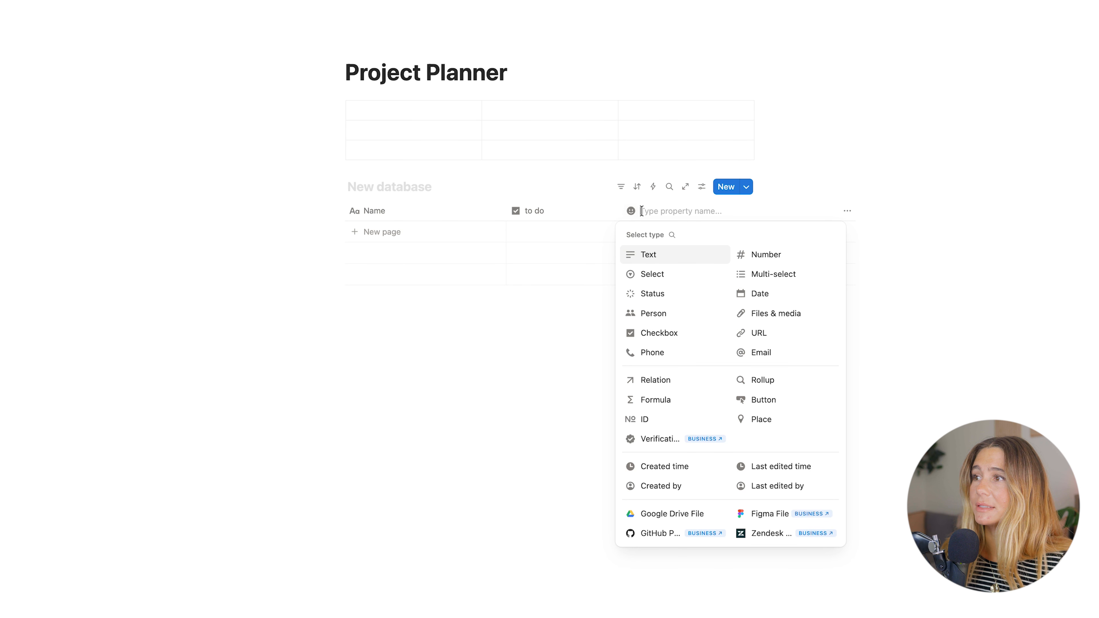
left_click(496, 303)
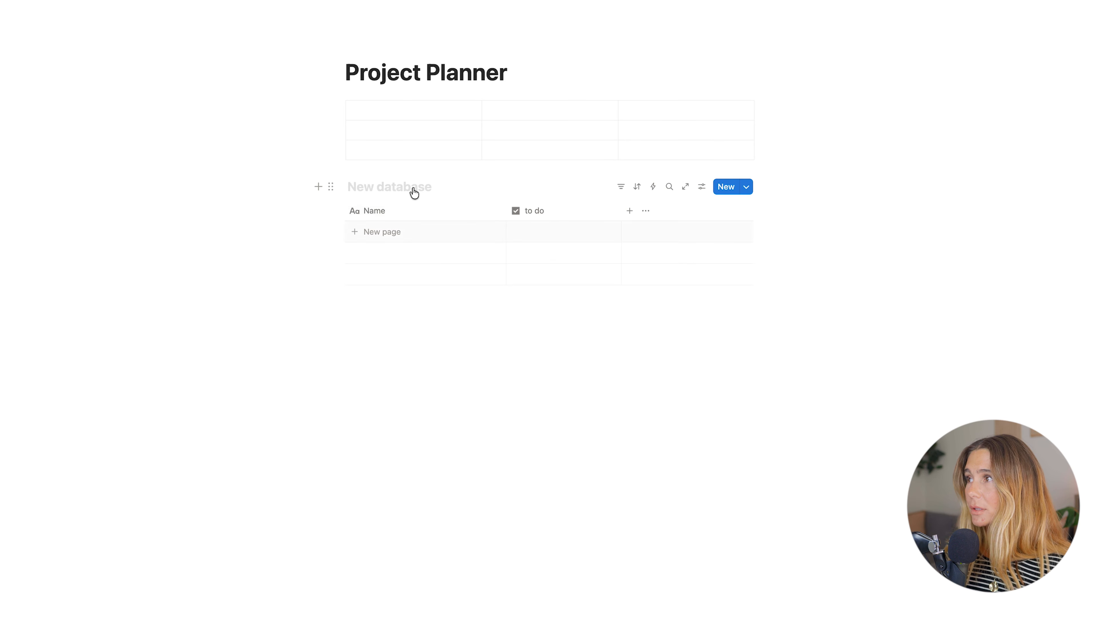
type("P")
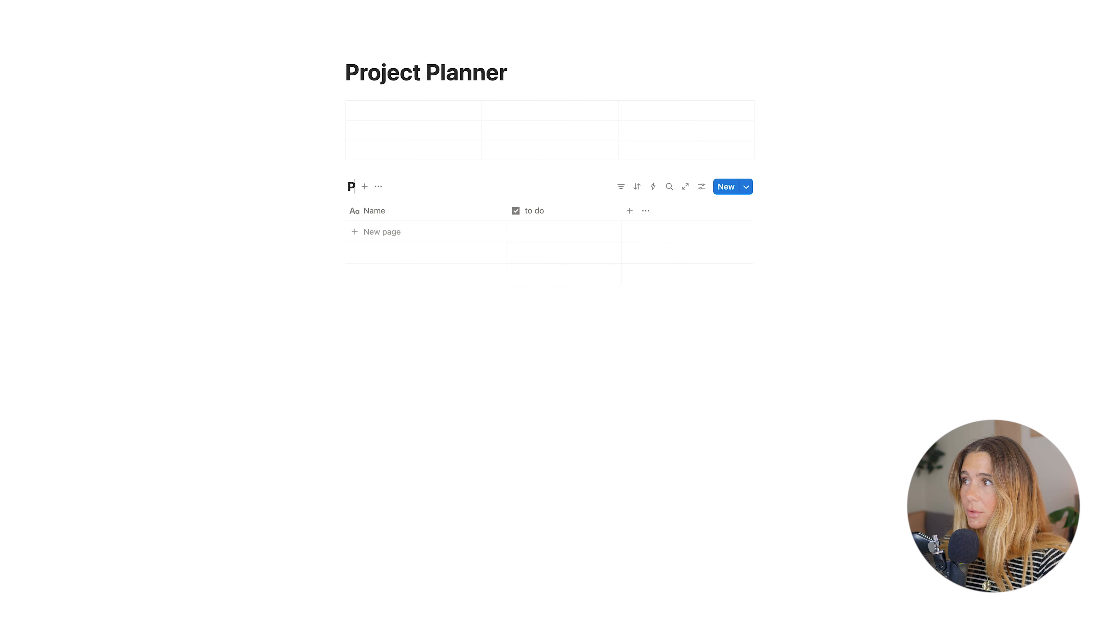
type("roject Planner")
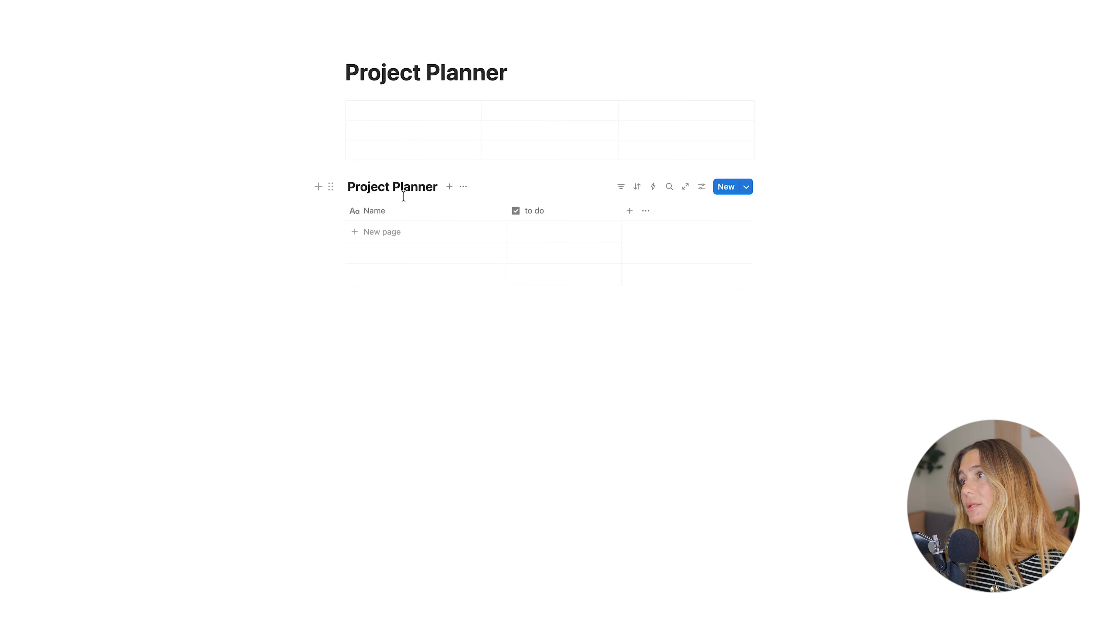
Rename the database's Name property to "Task"
left_click(397, 215)
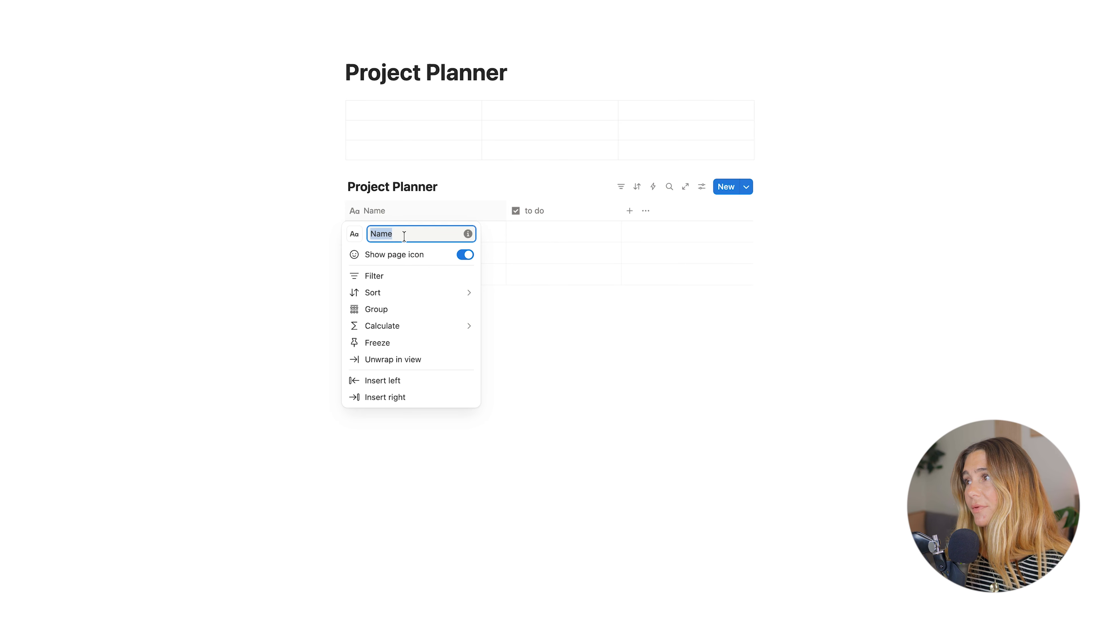
type("Task")
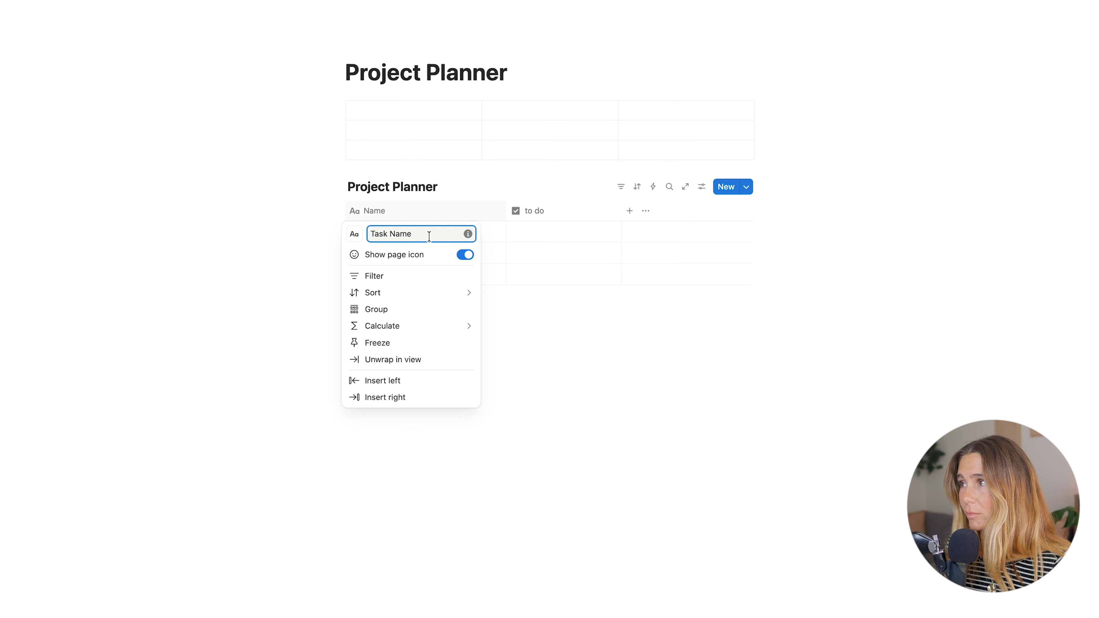
type(" Name")
key("BackSpace")
key("BackSpace")
key("BackSpace")
key("BackSpace")
key("BackSpace")
left_click(626, 361)
Change the icon of the Task property to a checkmark
left_click(407, 216)
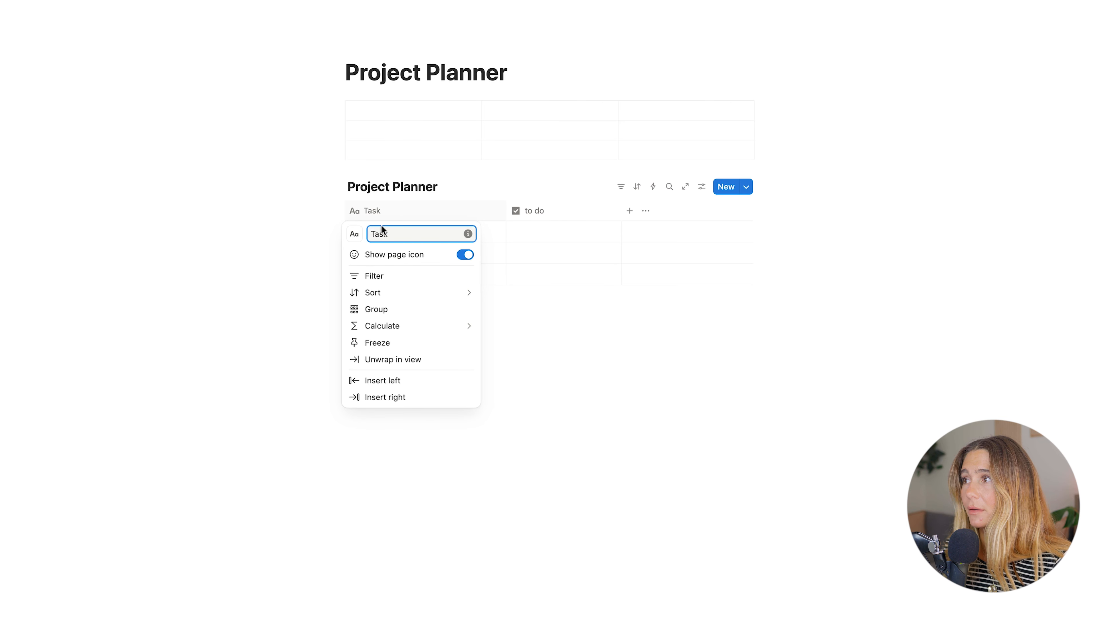
left_click(358, 234)
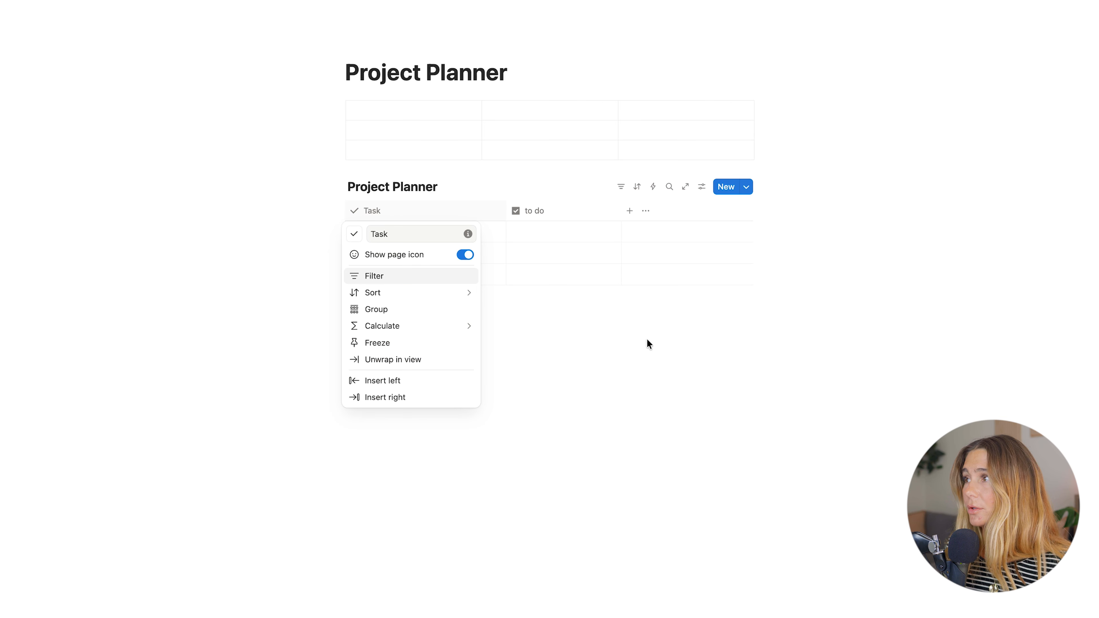
left_click(638, 356)
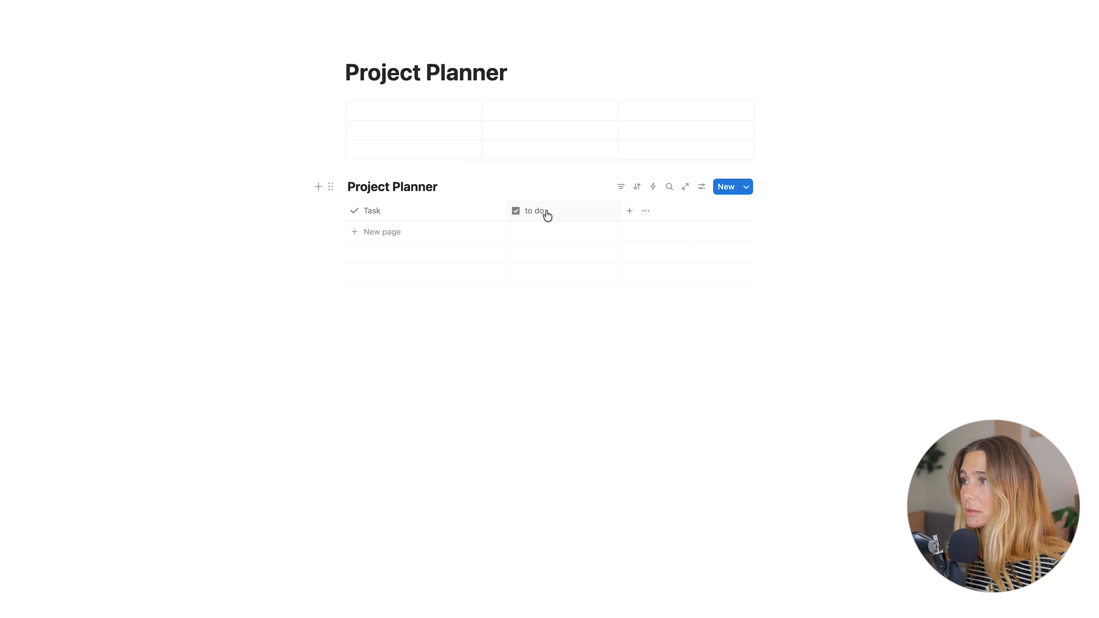
Rename the "to do" checkbox property to "Complete" and add a Status property ahead of it
left_click(572, 217)
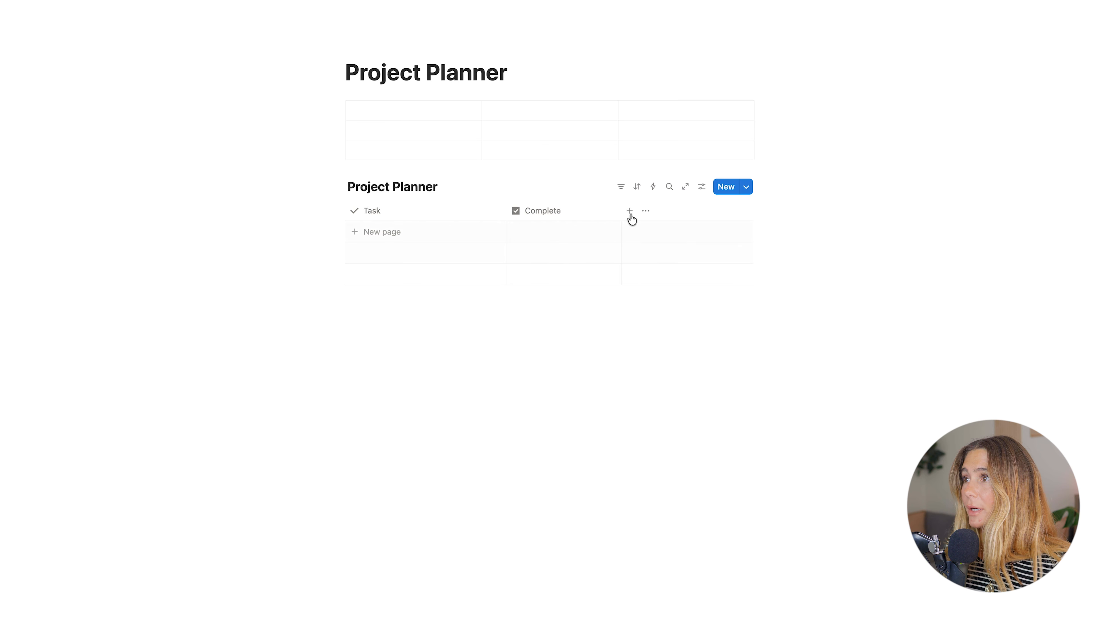
left_click(630, 212)
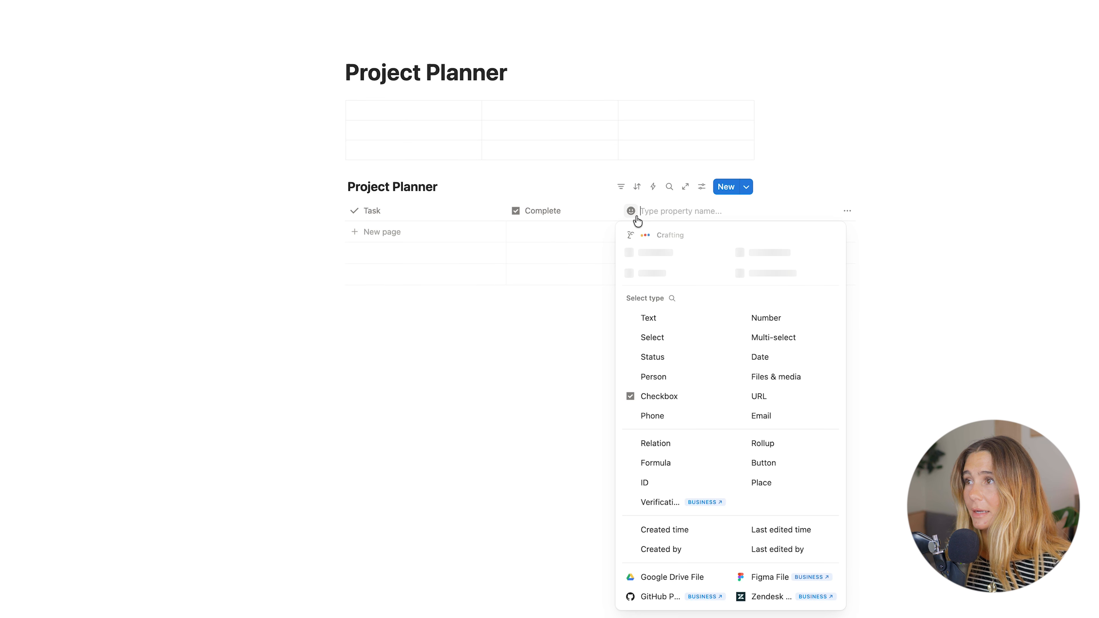
left_click(653, 356)
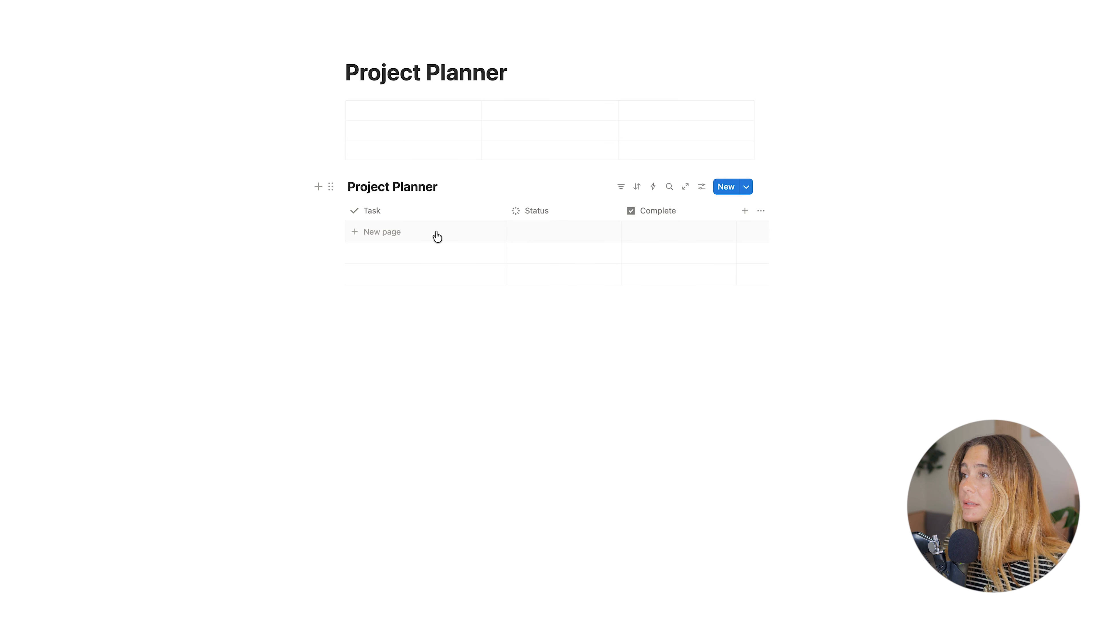
Rename the Task property to "Project Name"
left_click(414, 212)
double_click(419, 231)
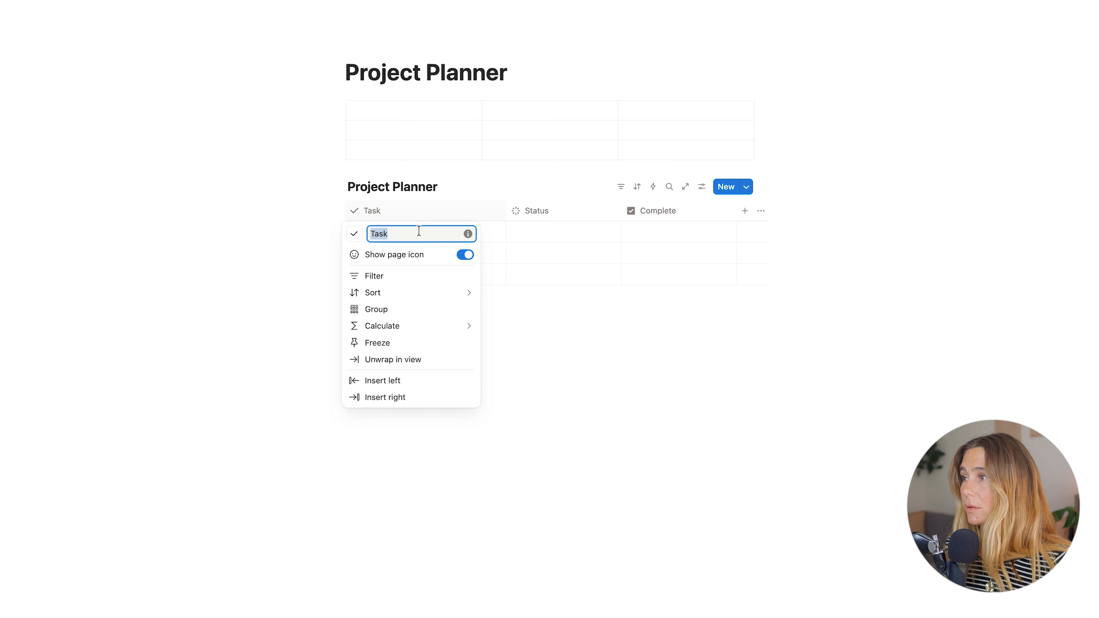
type("project Name")
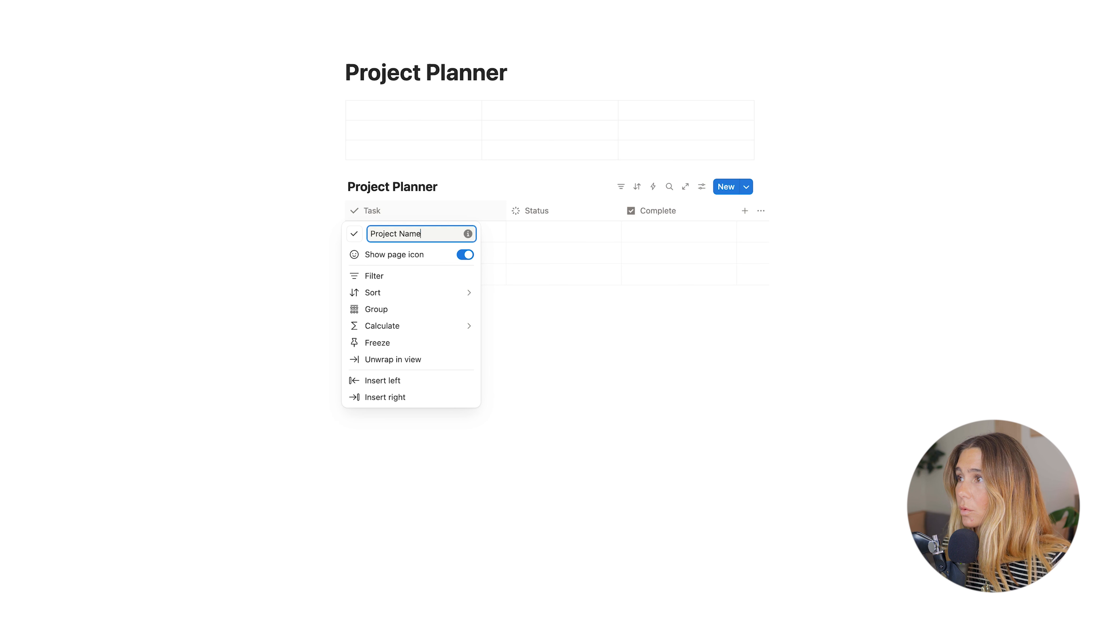
key("Return")
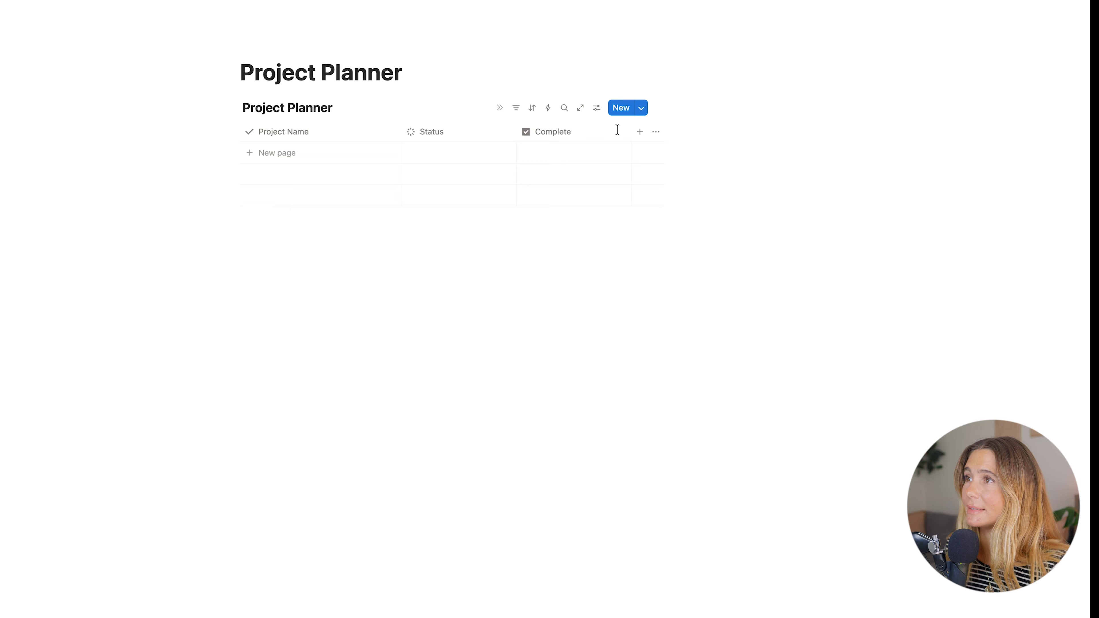
Add the suggested Due Date and Priority Level properties, and move the Complete property after Priority Level
left_click(637, 134)
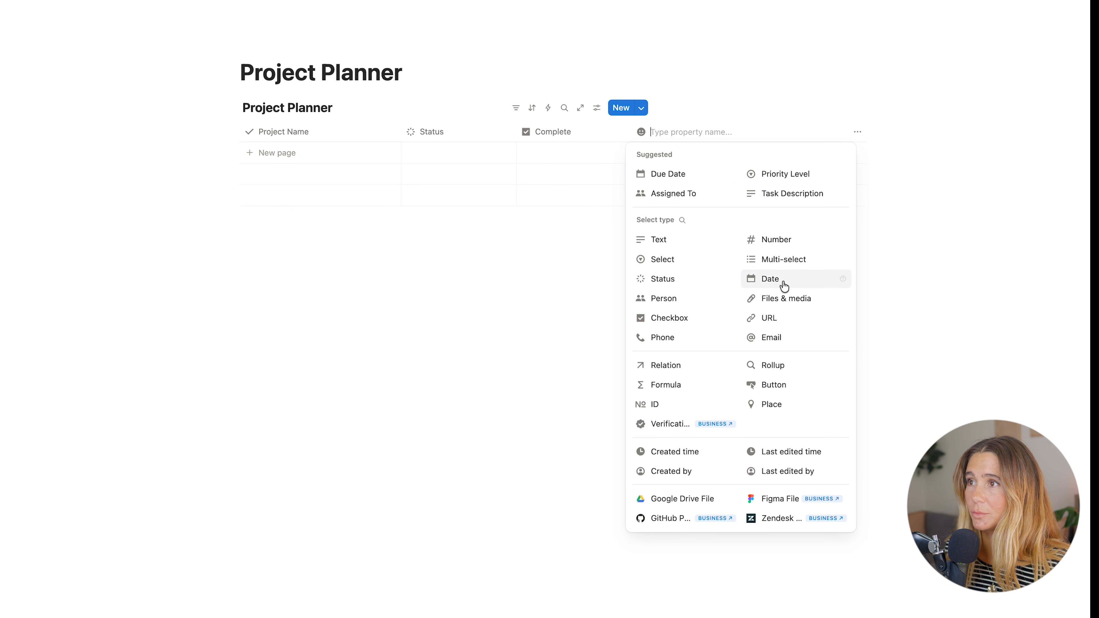
left_click(676, 176)
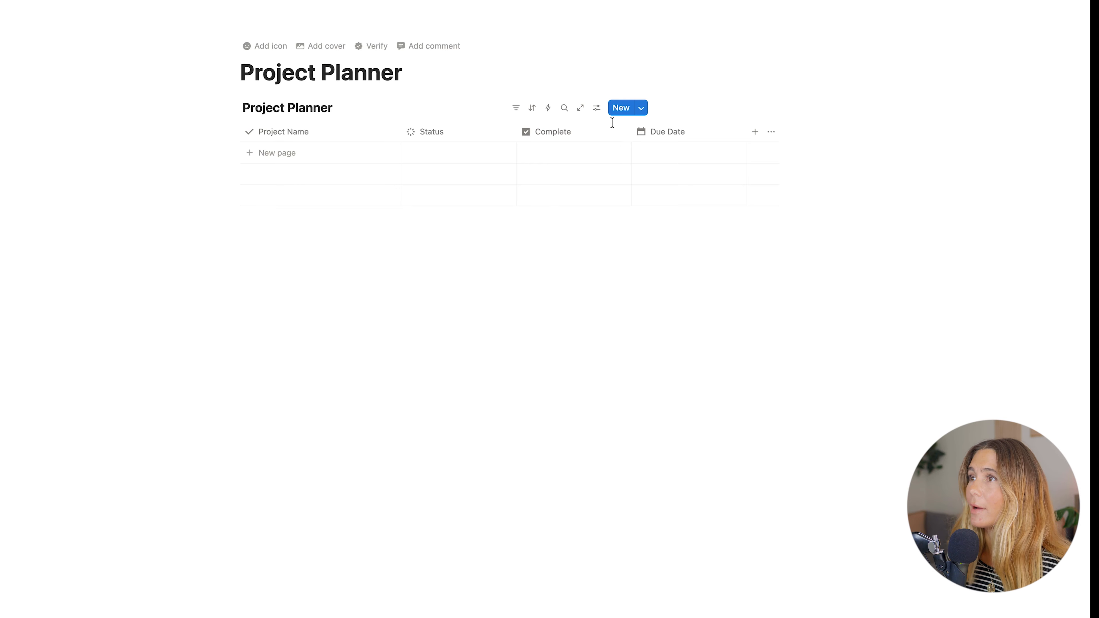
left_click(756, 133)
left_click(779, 173)
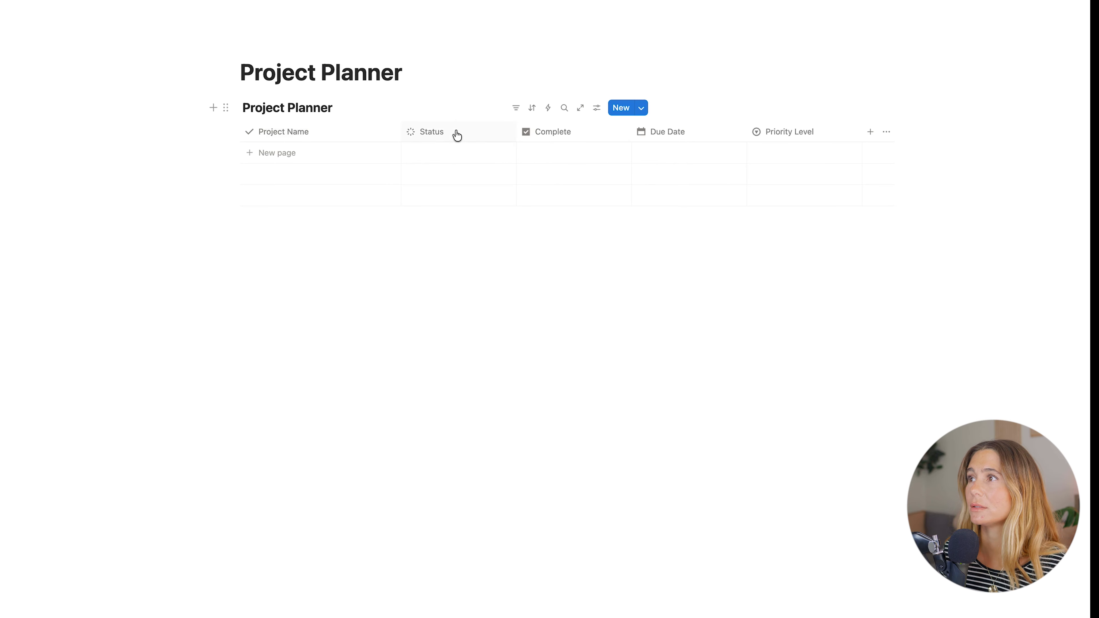
left_click_drag(547, 134, 812, 140)
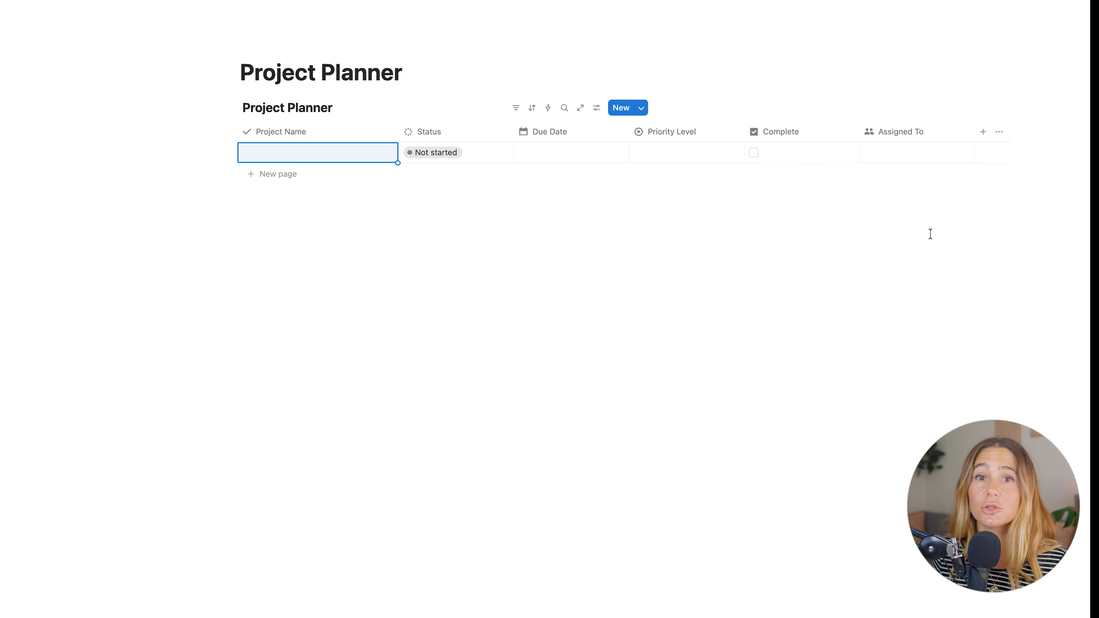
Name the first database entry "Create Project Tracker" and set its status to In progress
left_click(311, 152)
type("Create Project Tracker")
key("Tab")
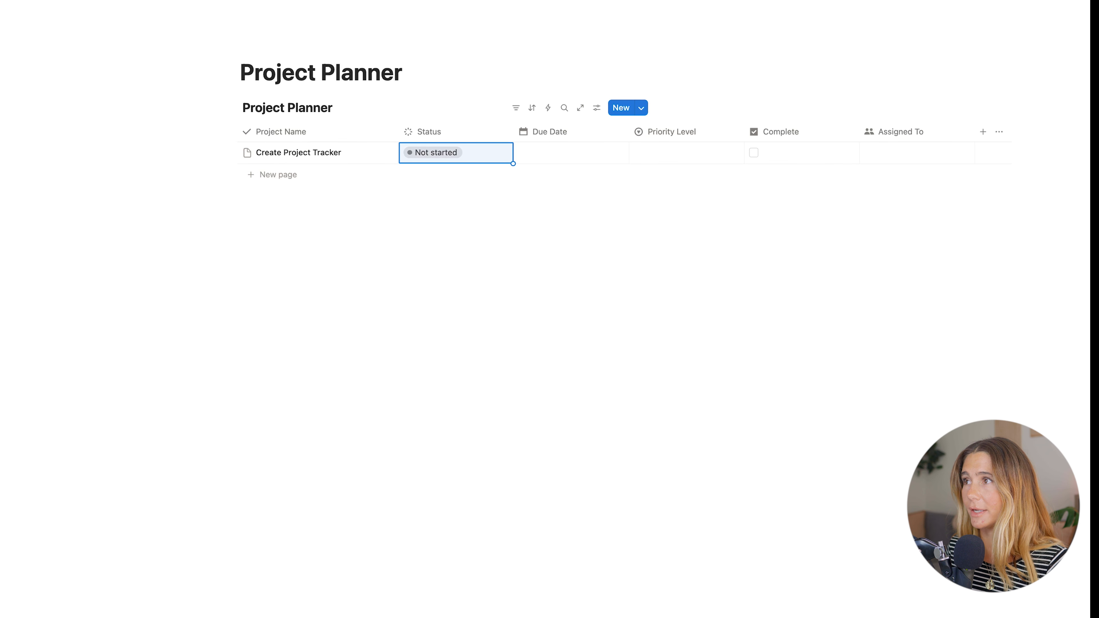
left_click(444, 161)
left_click(448, 234)
Set the Create Project Tracker entry's due date to October 10, 2025 and its priority level to High
left_click(555, 156)
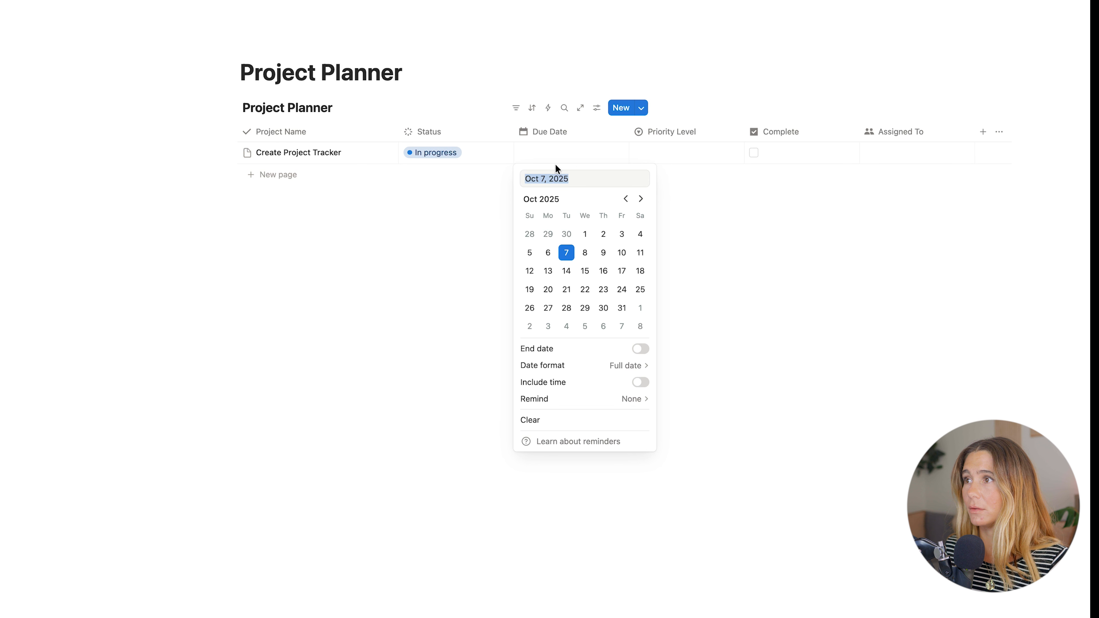
left_click(621, 253)
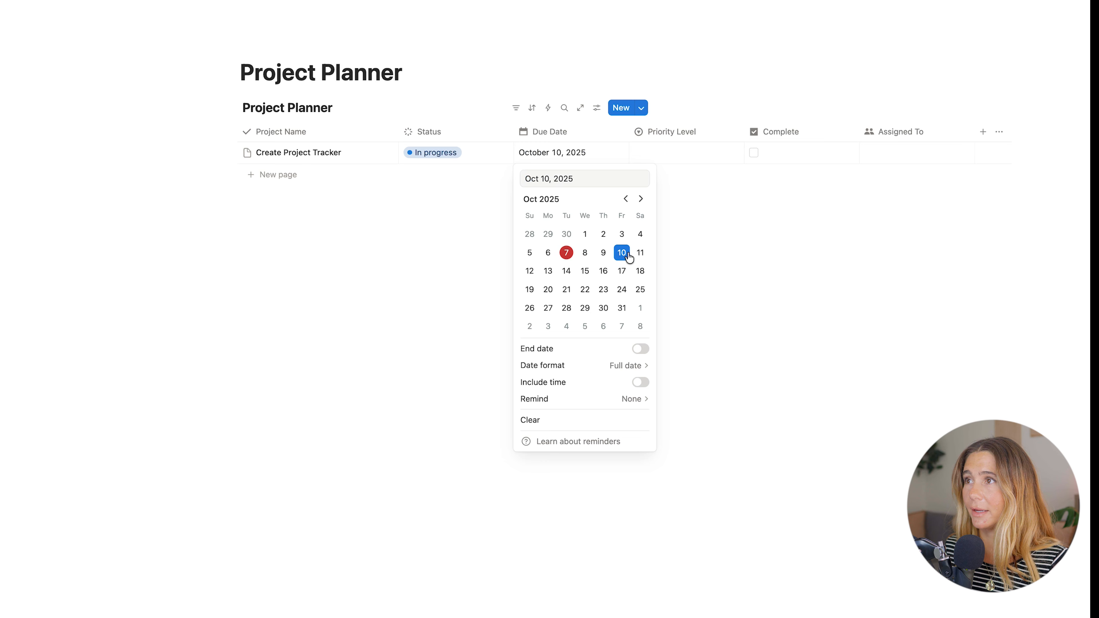
left_click(691, 155)
type("High")
key("Return")
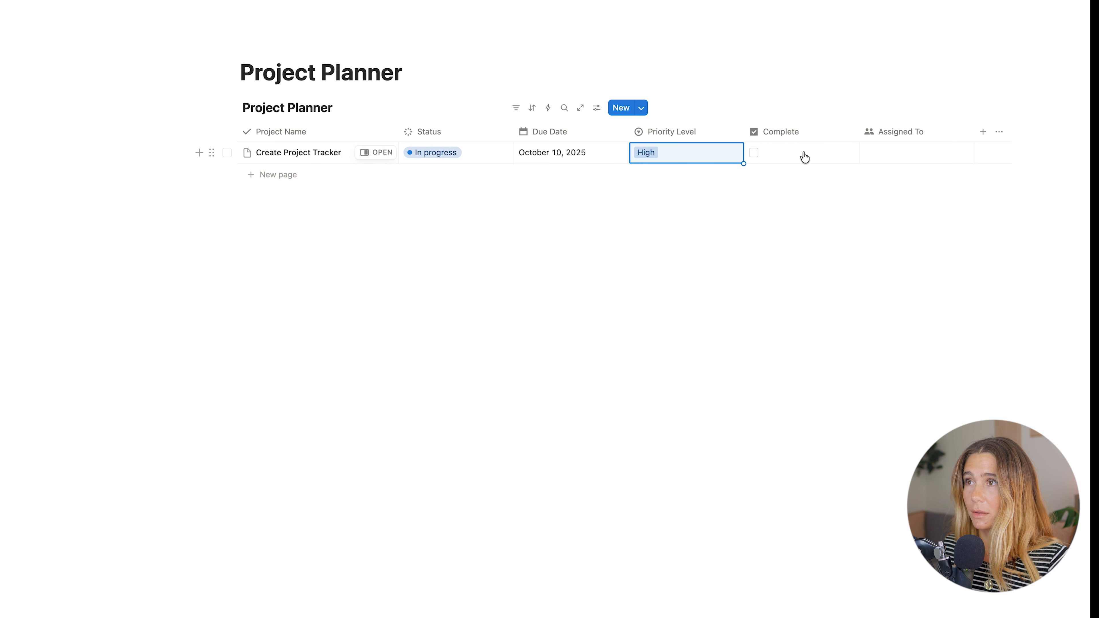
Assign the Create Project Tracker entry to your own account in the Assigned To property
left_click(900, 154)
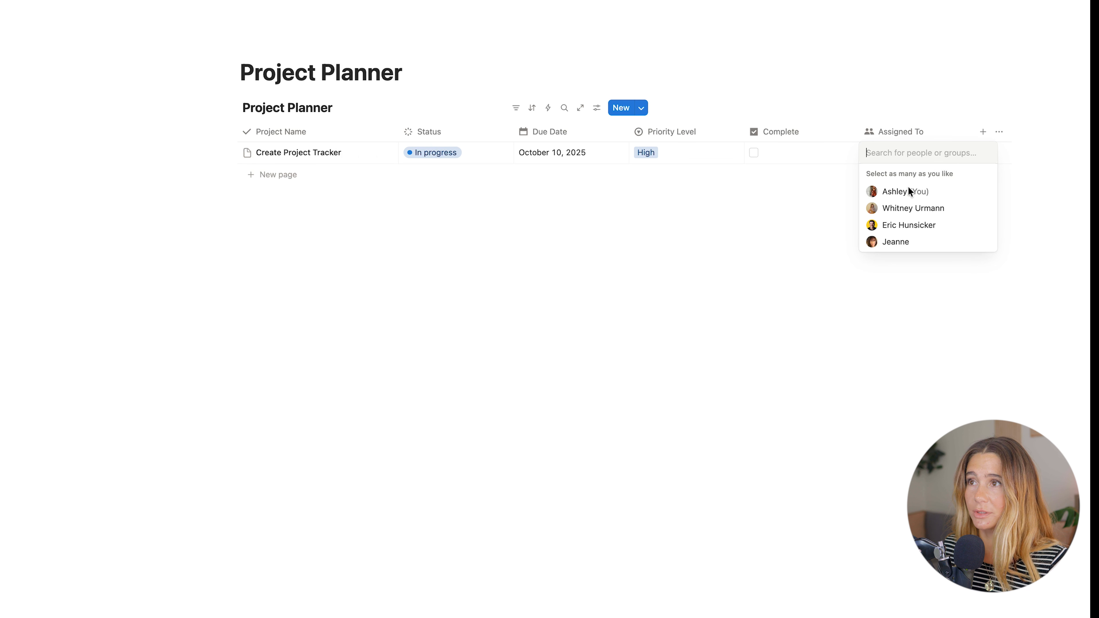
key("Escape")
left_click(903, 160)
left_click(914, 192)
left_click(652, 236)
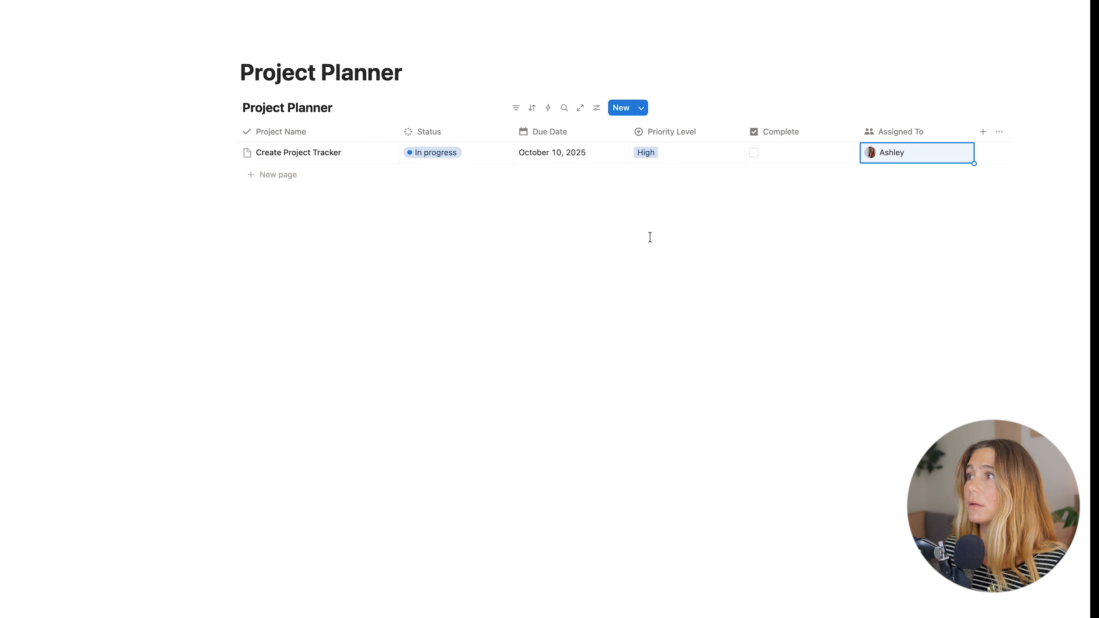
Add a second entry below Create Project Tracker, leaving its project name blank
left_click(264, 174)
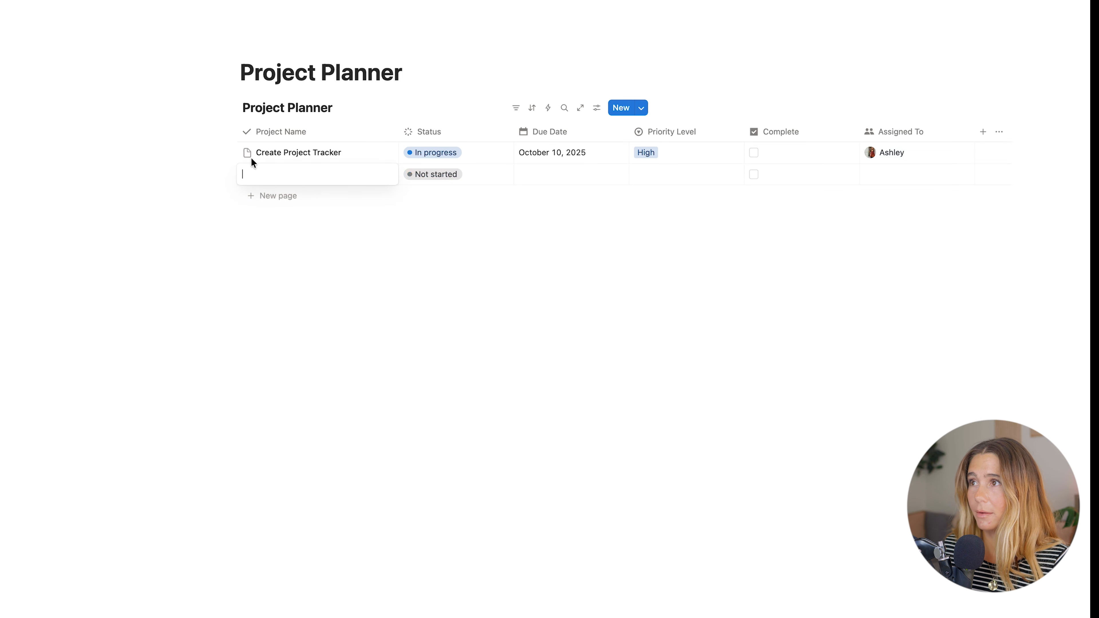
key("Escape")
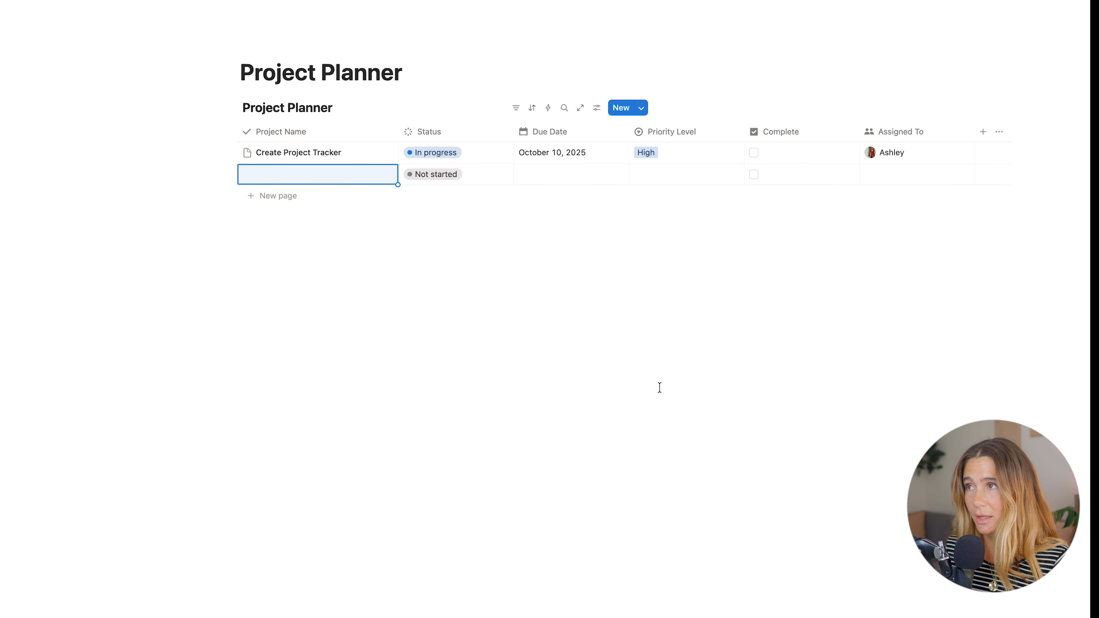
left_click(446, 266)
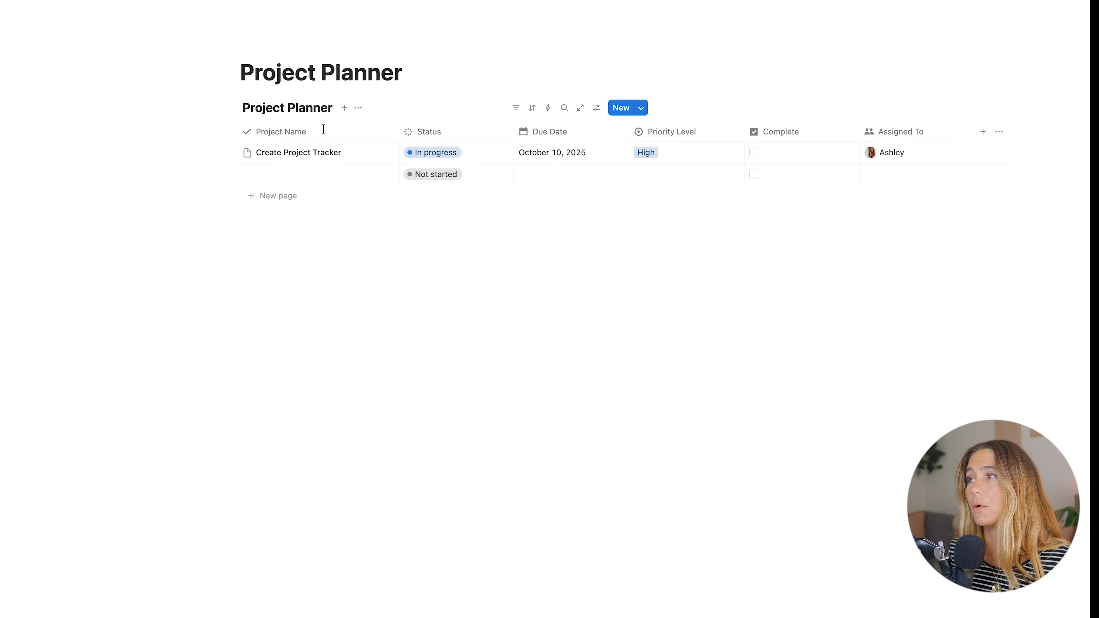
Add a Calendar view to the Project Planner database and briefly open the October 10 entry
left_click(344, 109)
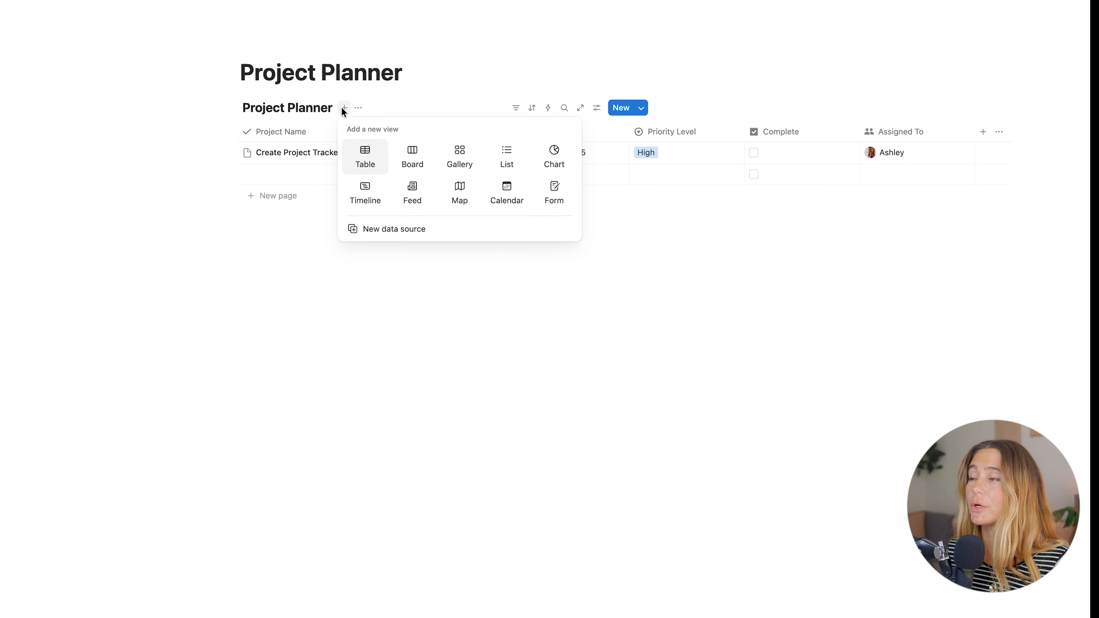
left_click(514, 200)
left_click(562, 285)
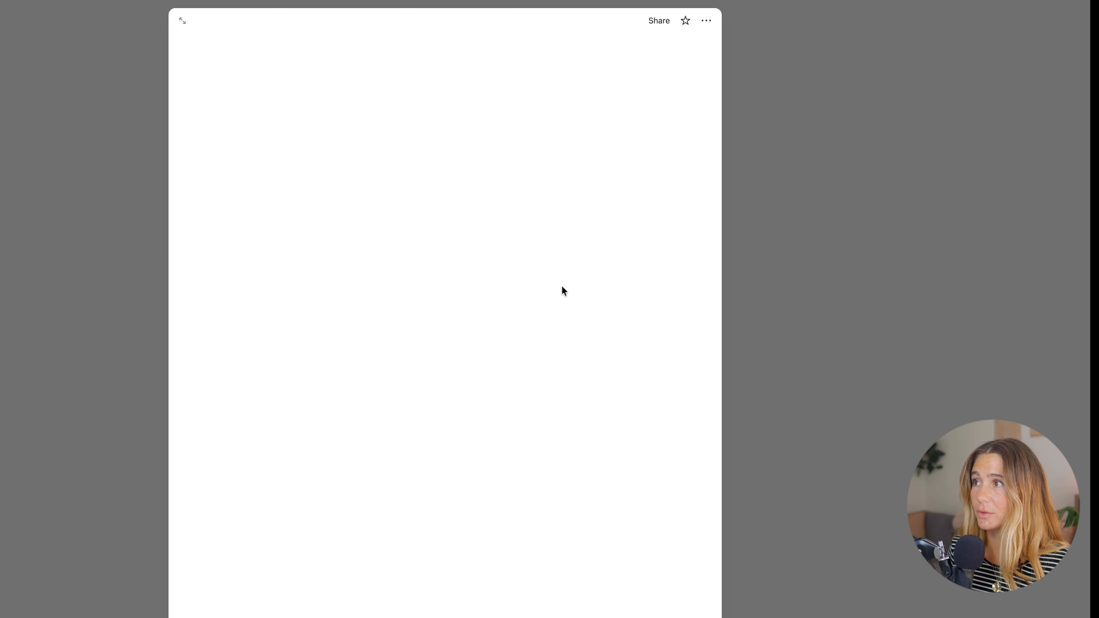
left_click(939, 323)
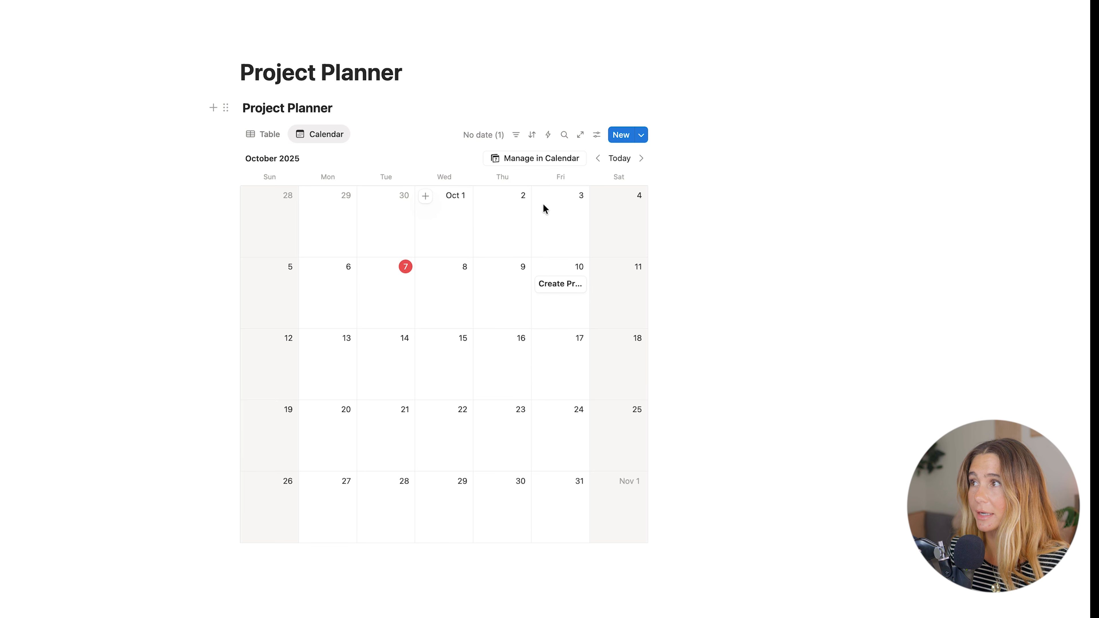
Review the Calendar view's layout options, including the property that determines where entries appear on the calendar
left_click(596, 135)
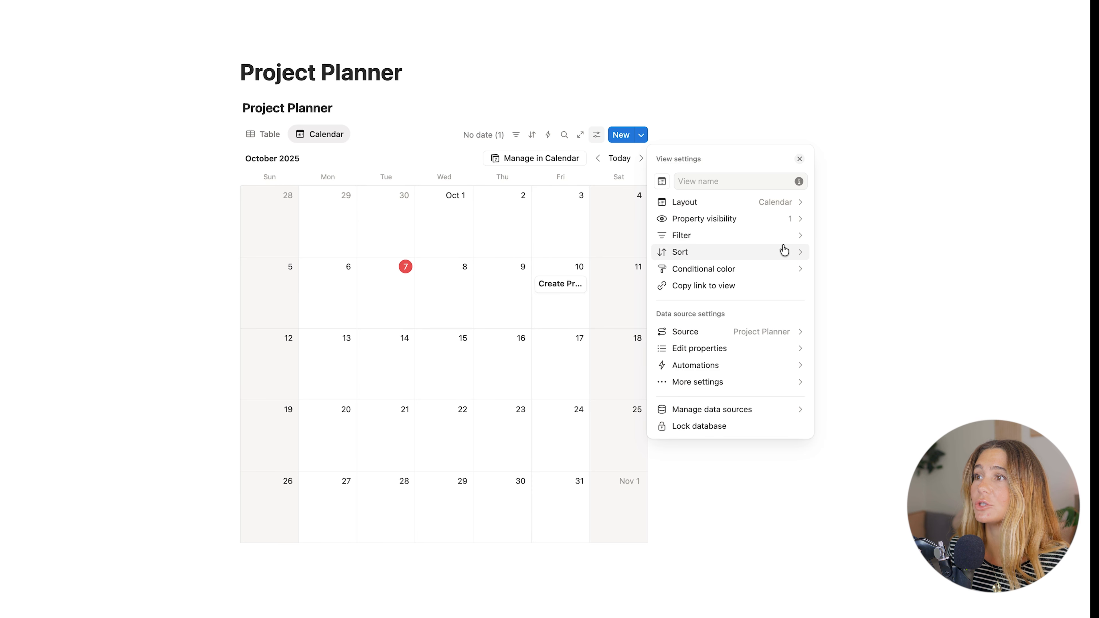
left_click(787, 206)
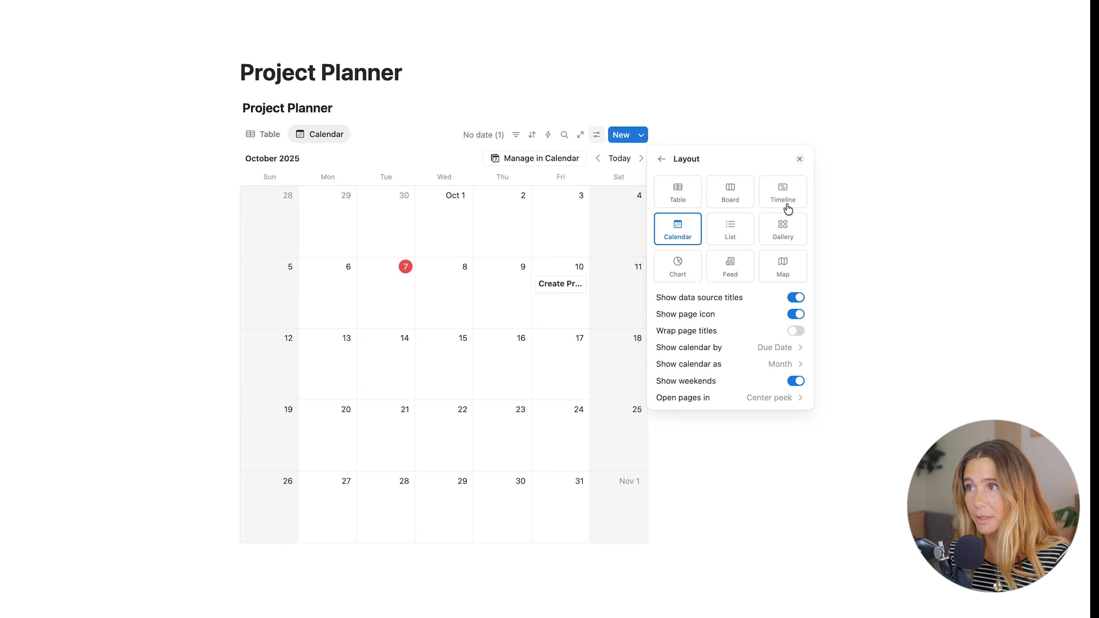
left_click(785, 348)
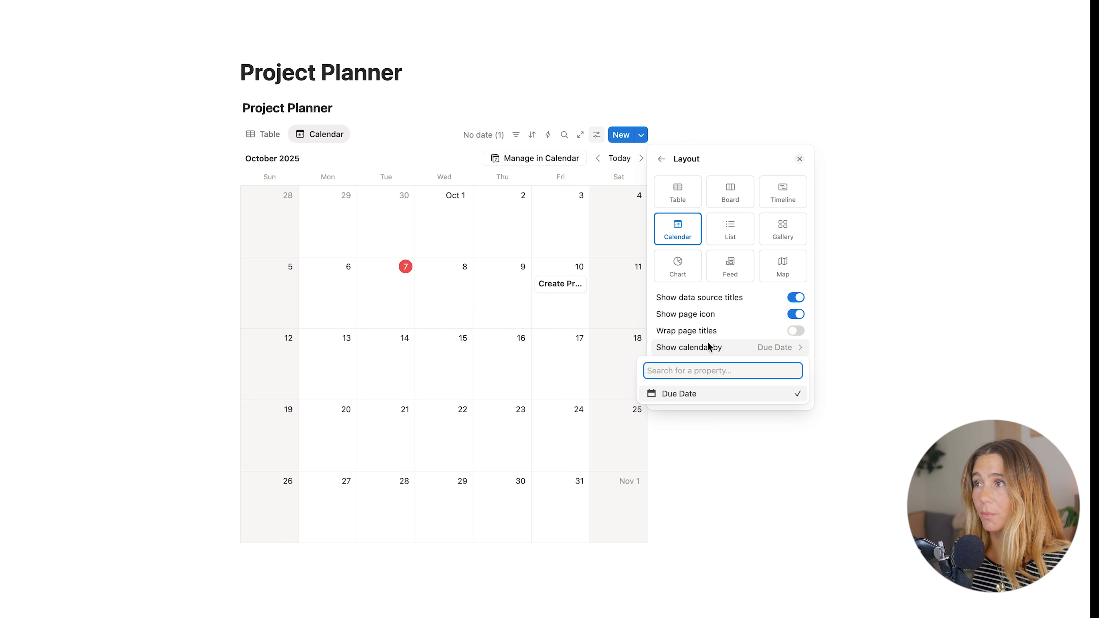
key("Escape")
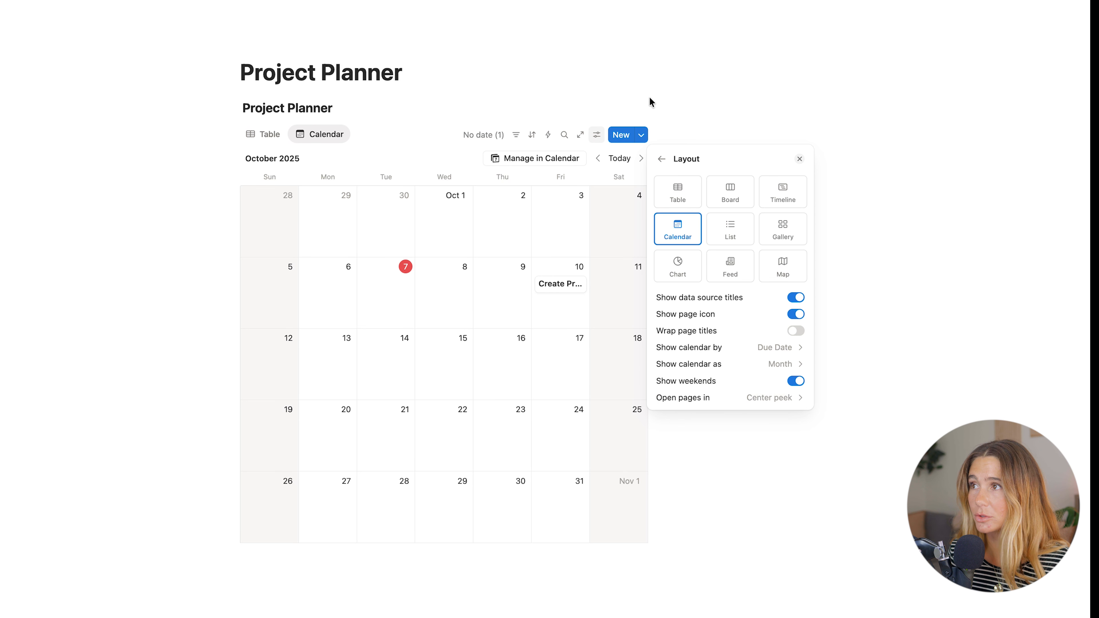
key("Escape")
Add a Board view to the Project Planner database, keeping its default settings
left_click(359, 135)
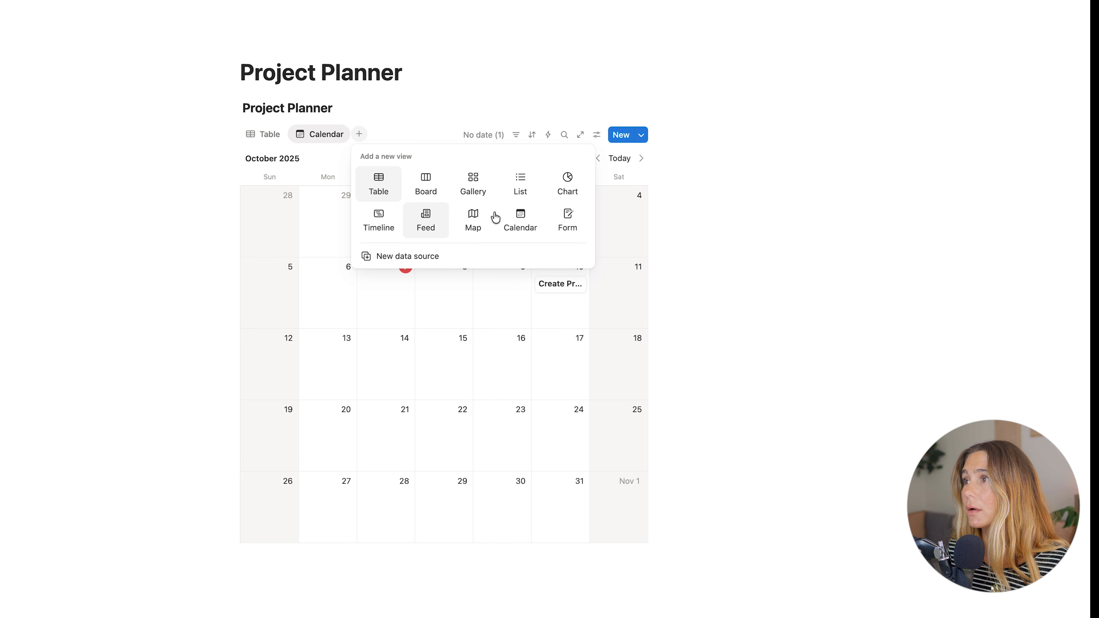
left_click(430, 187)
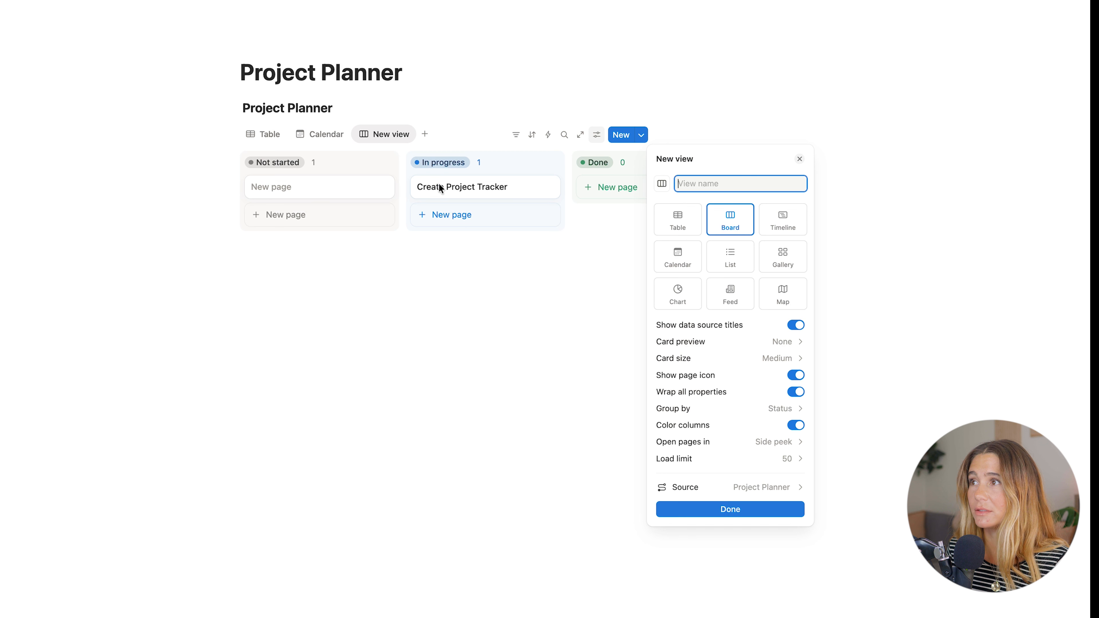
left_click(542, 324)
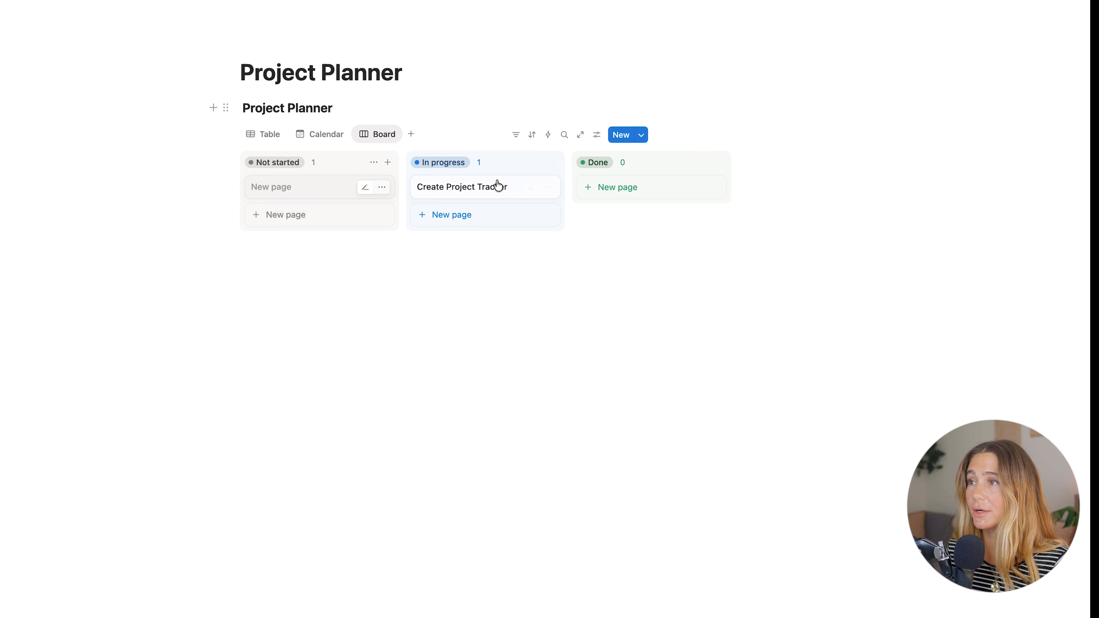
Group the Board view's cards by the Assigned To property
left_click(597, 137)
left_click(768, 203)
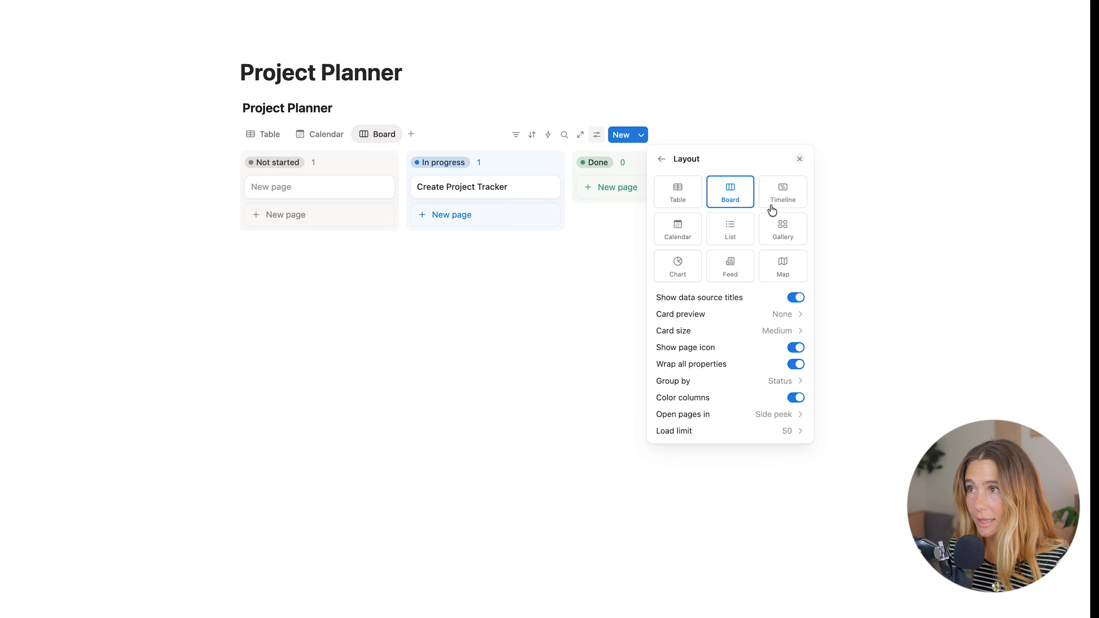
left_click(741, 386)
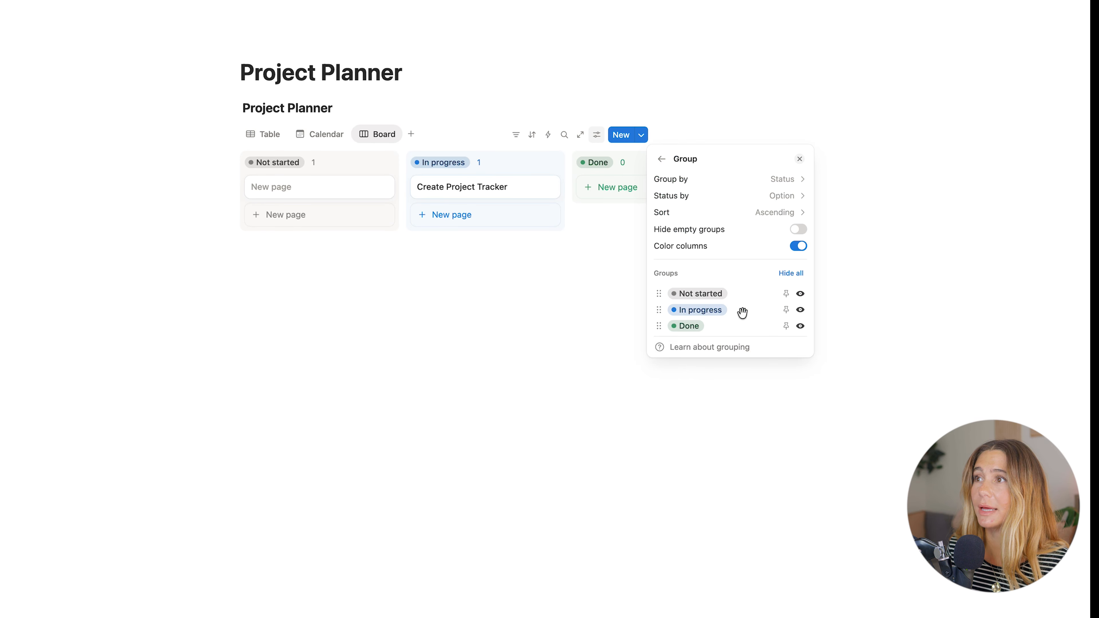
left_click(788, 179)
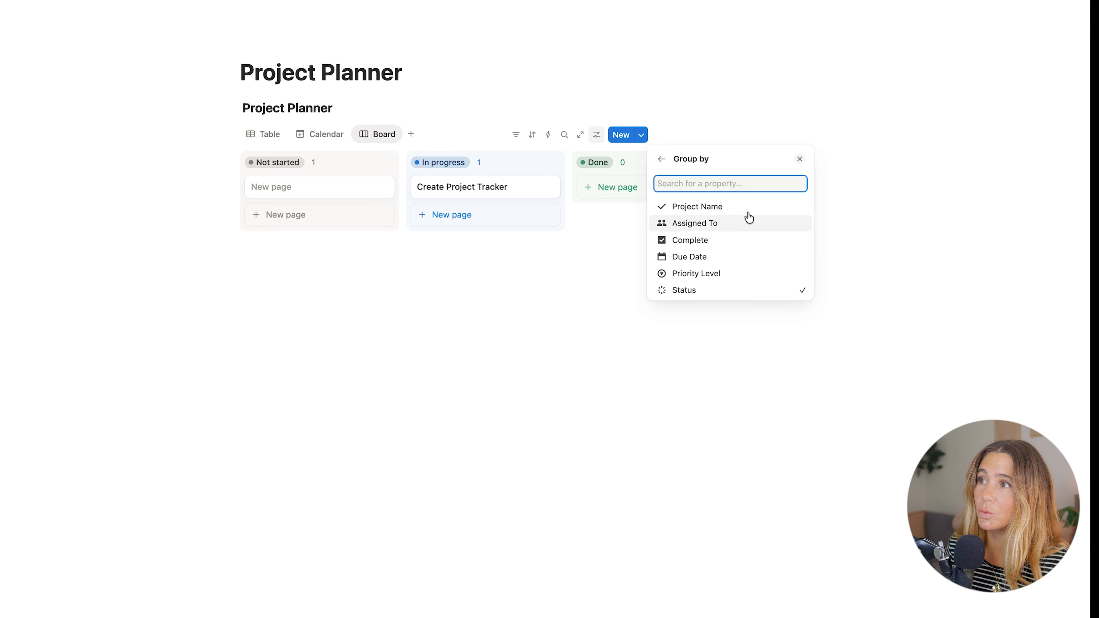
left_click(701, 224)
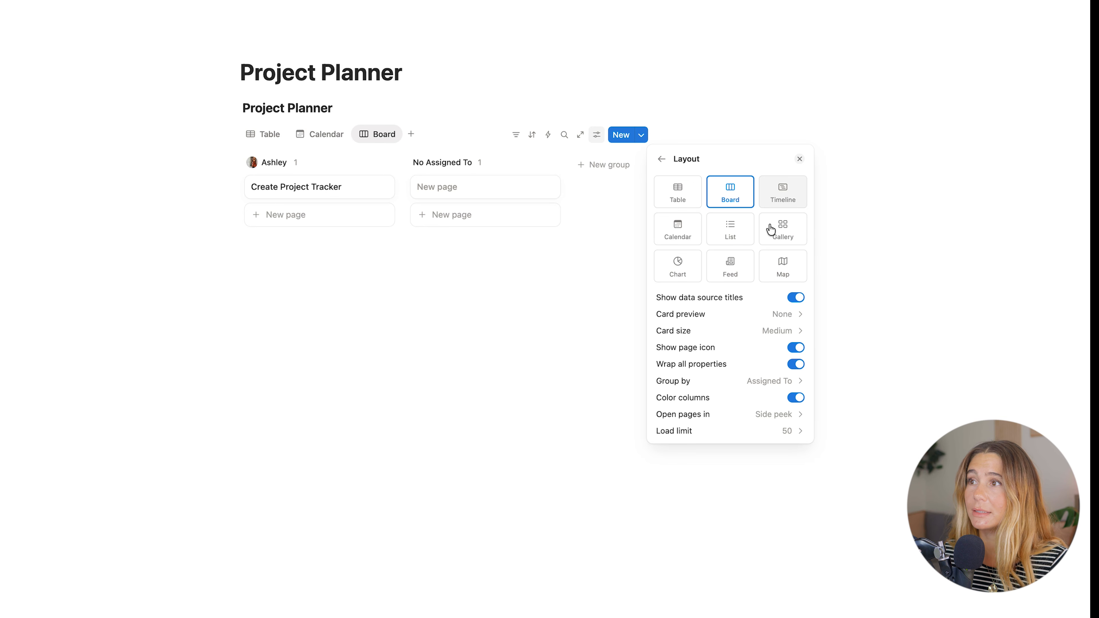
Set the Board view's grouping back to the Status property
left_click(786, 381)
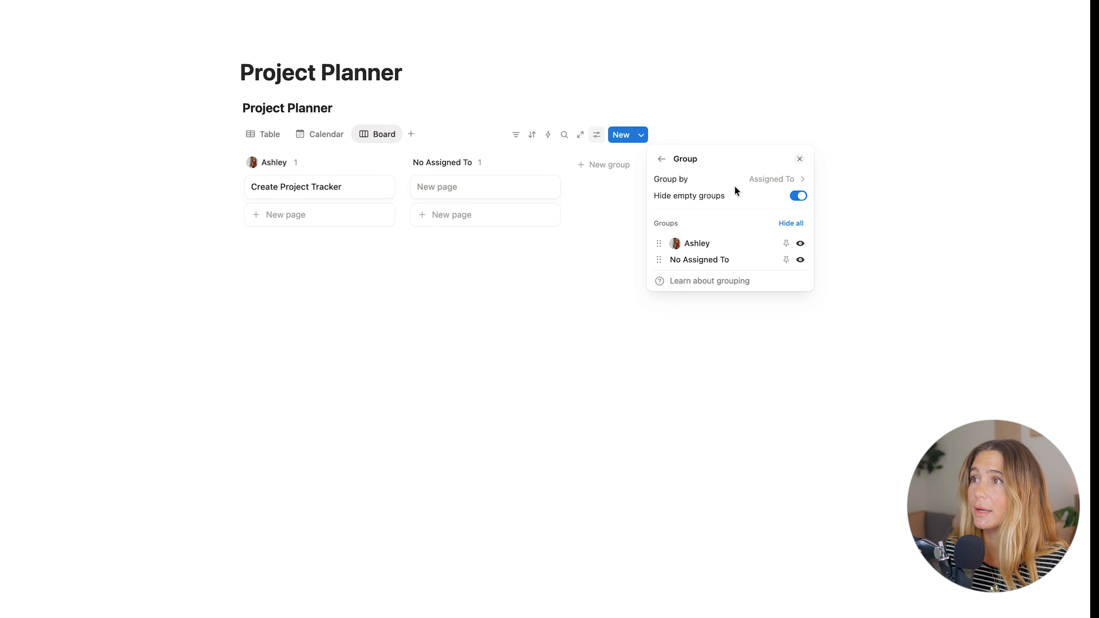
left_click(773, 179)
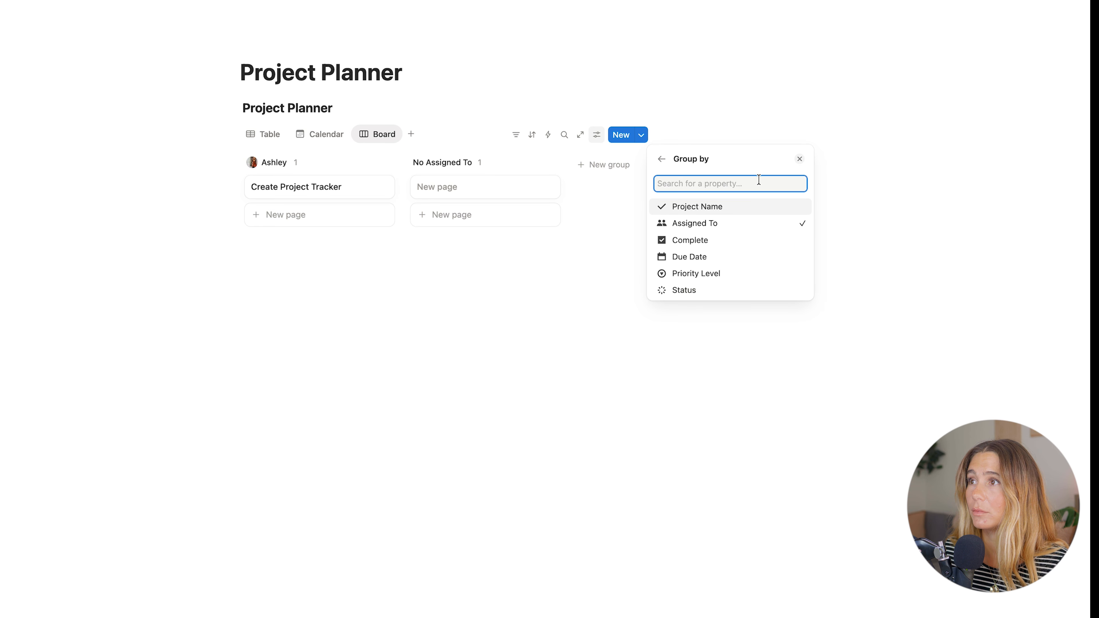
left_click(714, 289)
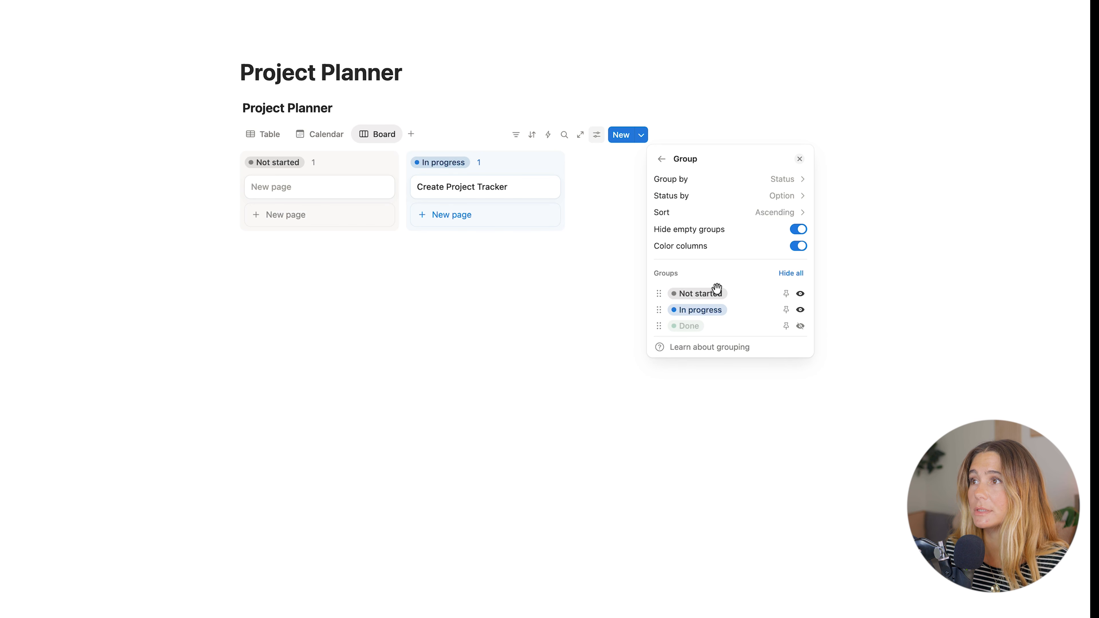
left_click(518, 319)
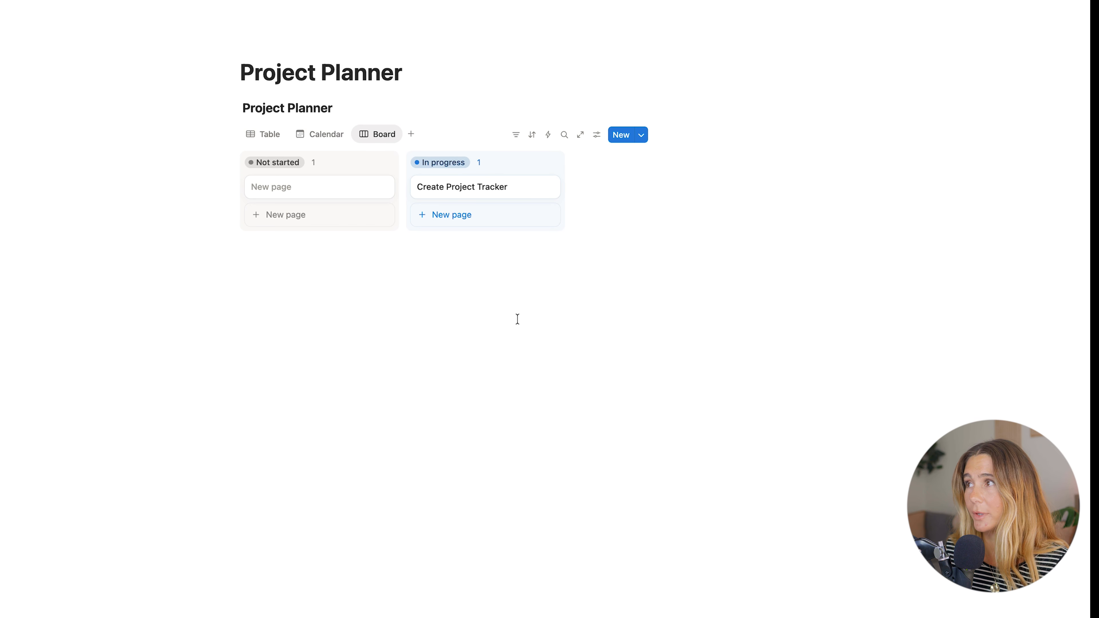
Rename the Calendar view of the Project Planner database as Due Date
left_click(271, 134)
left_click(271, 136)
left_click(357, 134)
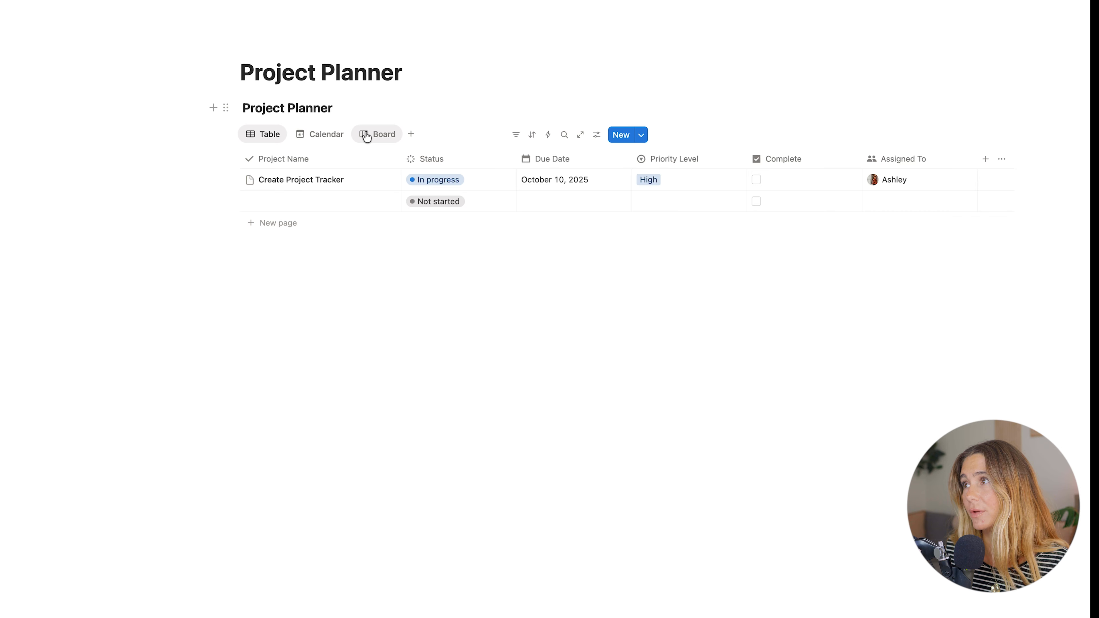
left_click(322, 135)
left_click(324, 135)
left_click(337, 158)
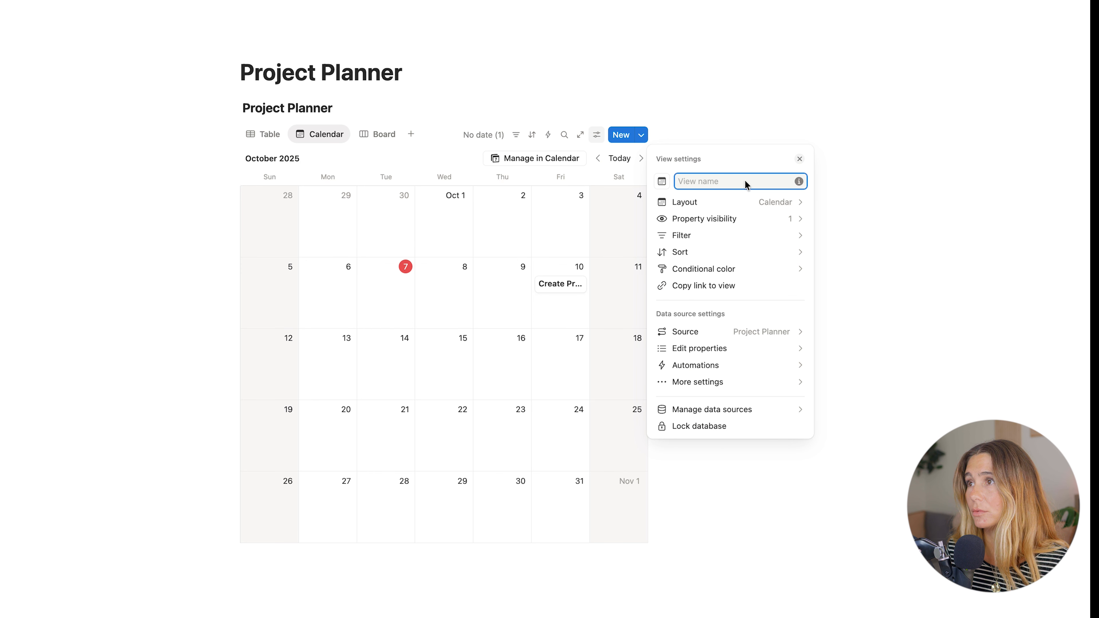
type("Due Date")
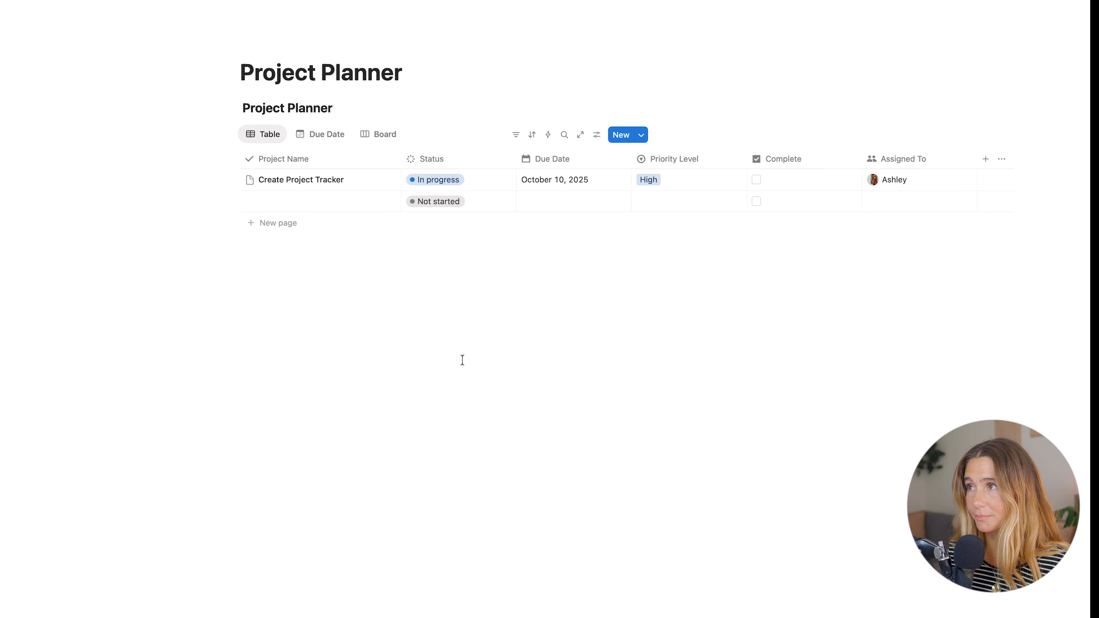
Create a new database template from the Create Project Tracker page and add a "To Do:" line with two empty to-do checkboxes beneath it
left_click(373, 180)
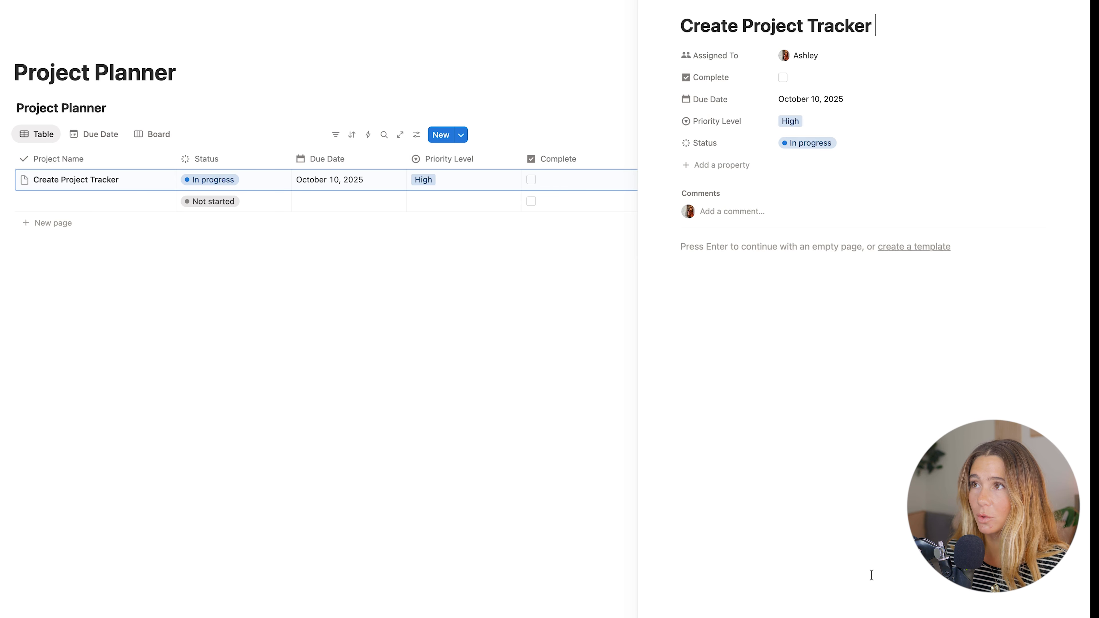
left_click(924, 247)
type("To Do:")
key("Return")
type("[]")
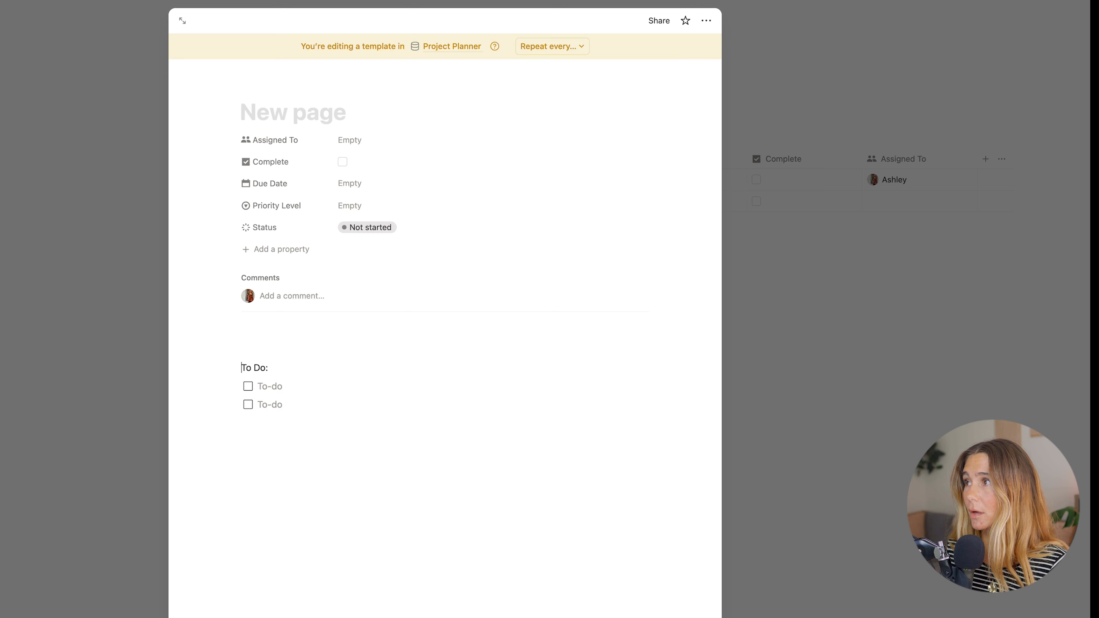
Add a "Define Project:" line above the To Do section of the template, with an extra blank line beneath it
key("Up")
key("Up")
type("Define")
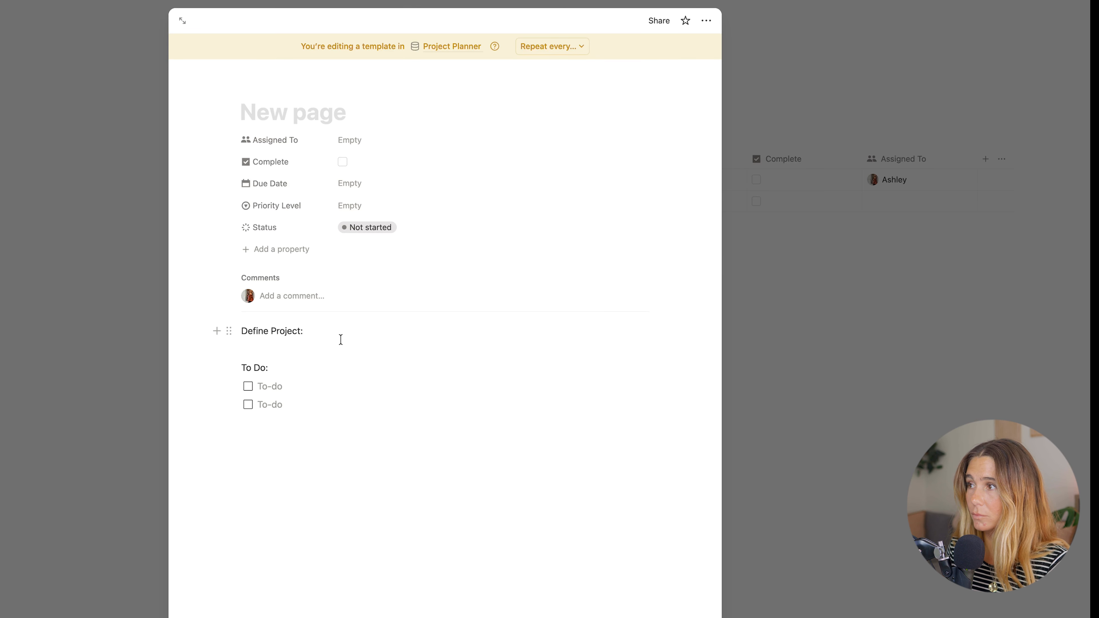
key("Return")
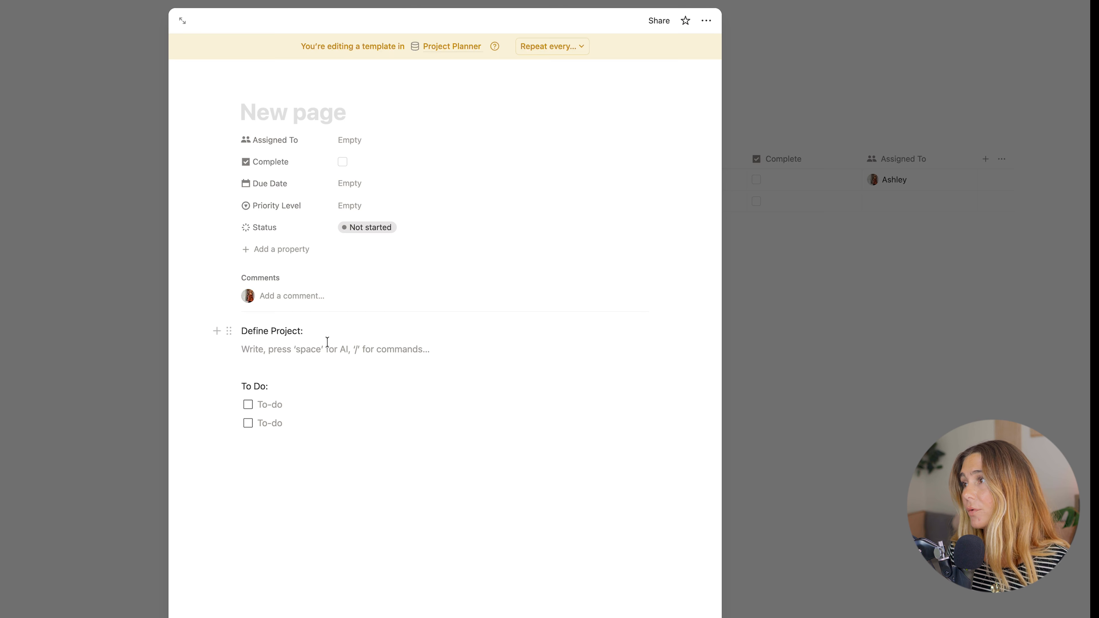
Turn the "Define Project:" line in the template into a Heading 3
triple_click(290, 334)
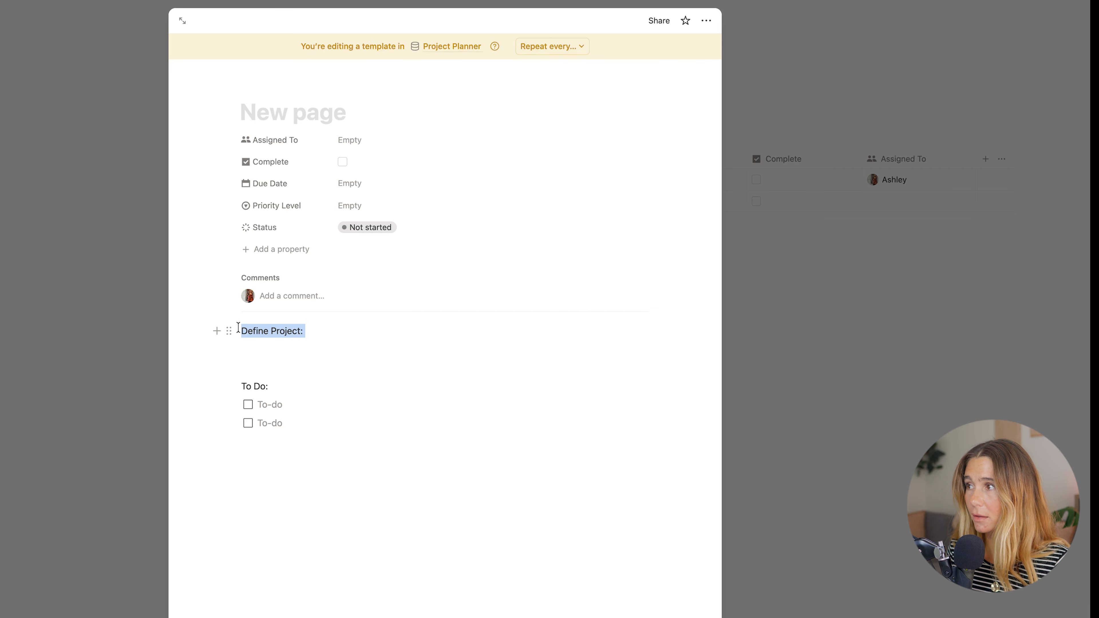
left_click(229, 331)
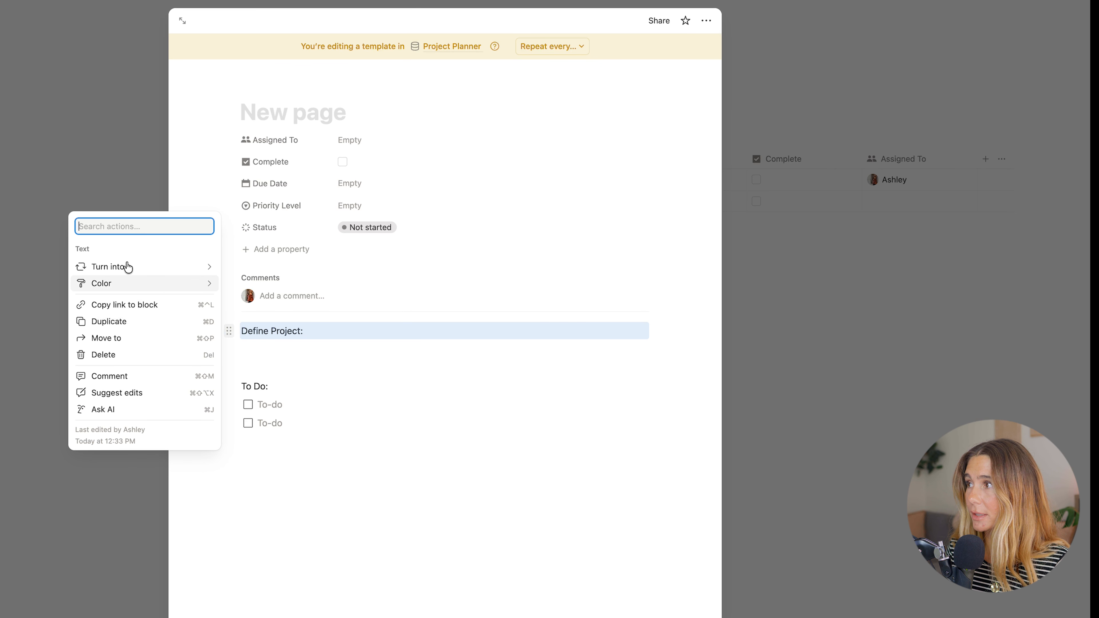
mouse_move(128, 266)
left_click(301, 143)
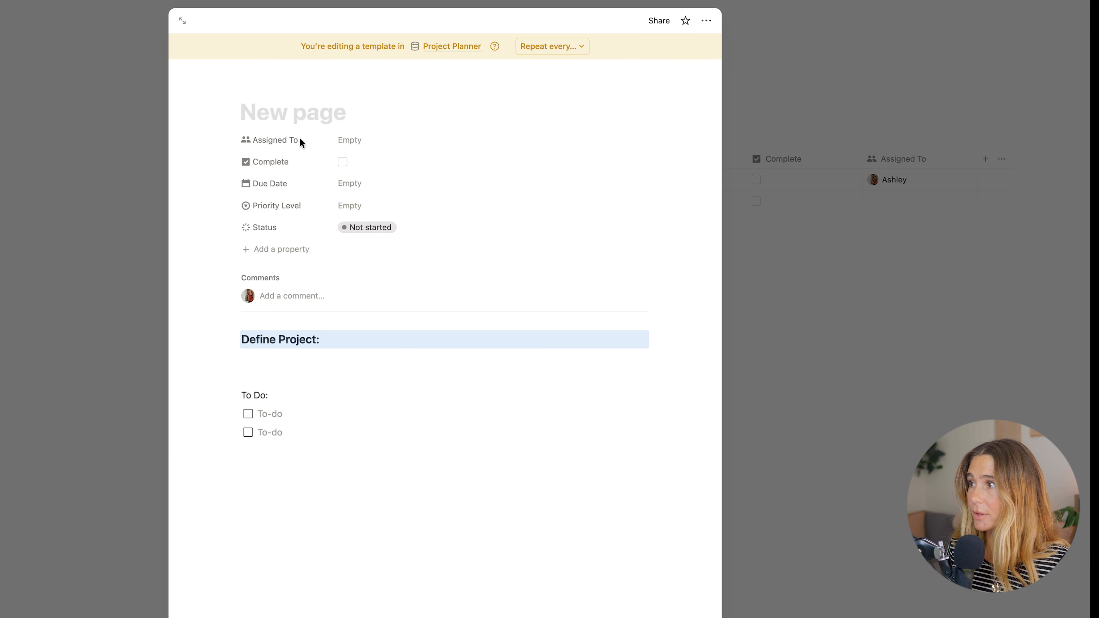
Turn the "To Do:" line in the template into a Heading 3 and place the cursor below the checkboxes
triple_click(264, 402)
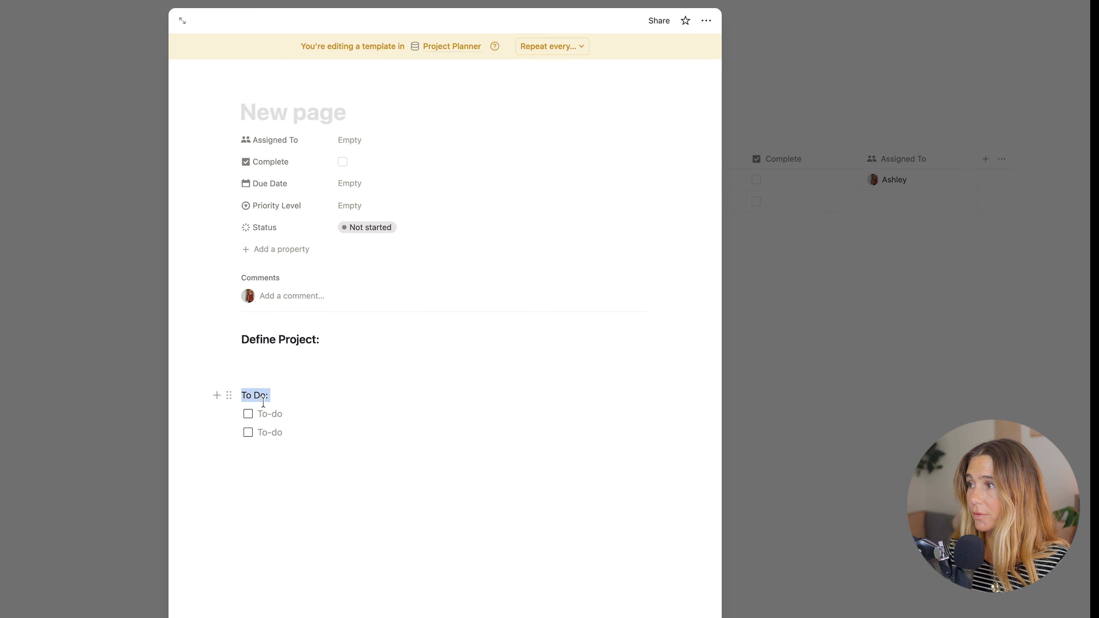
left_click(229, 394)
mouse_move(152, 336)
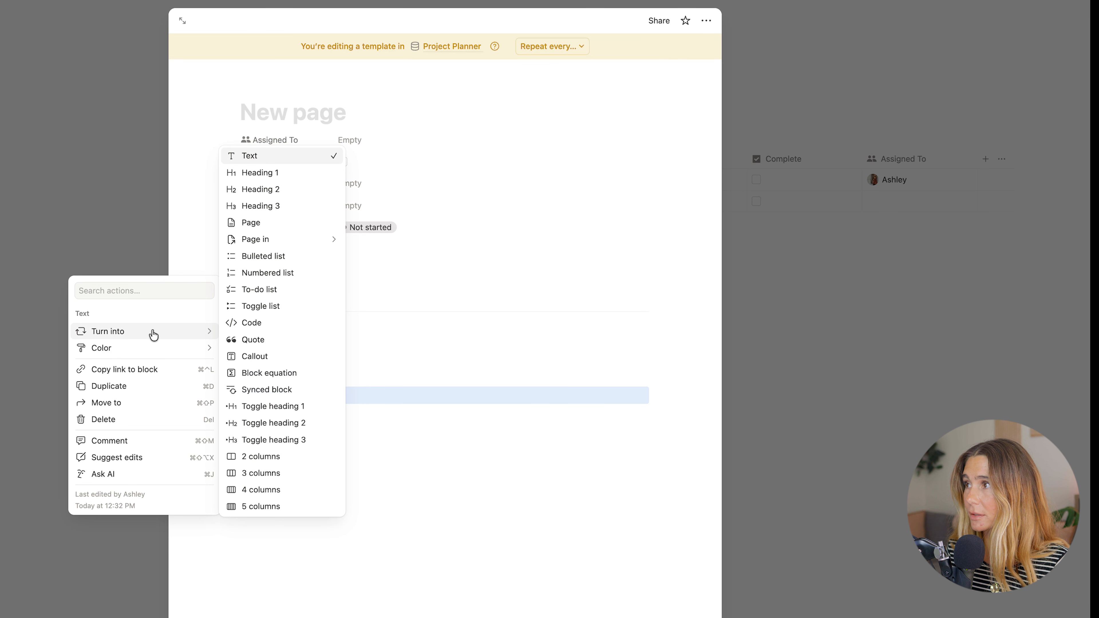
left_click(319, 207)
left_click(403, 461)
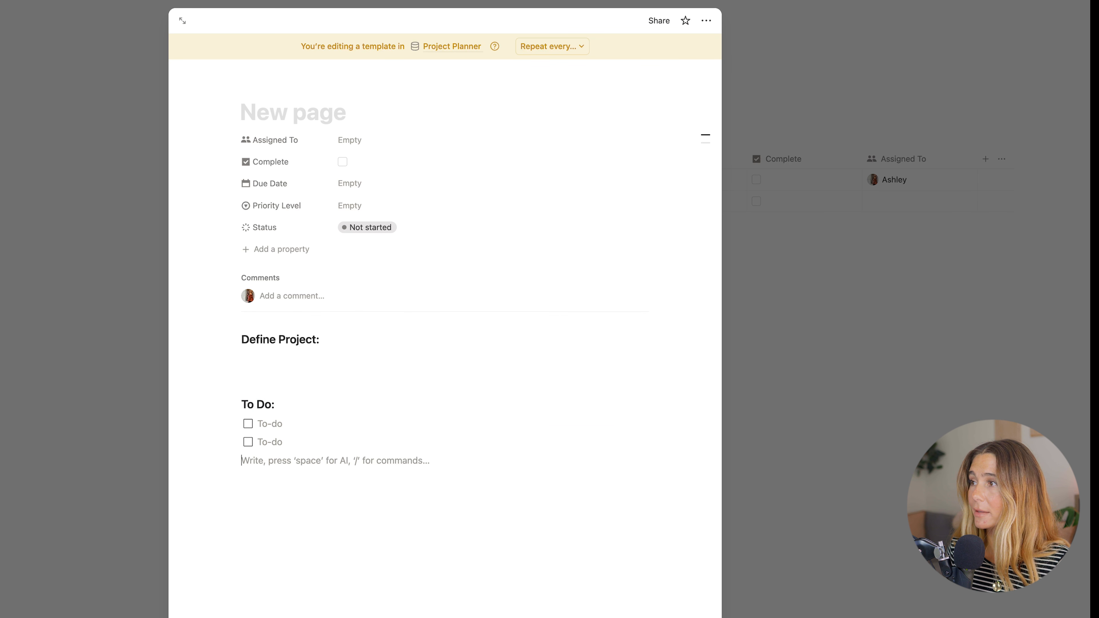
Apply a gray background to the "Define Project:" heading
left_click(229, 339)
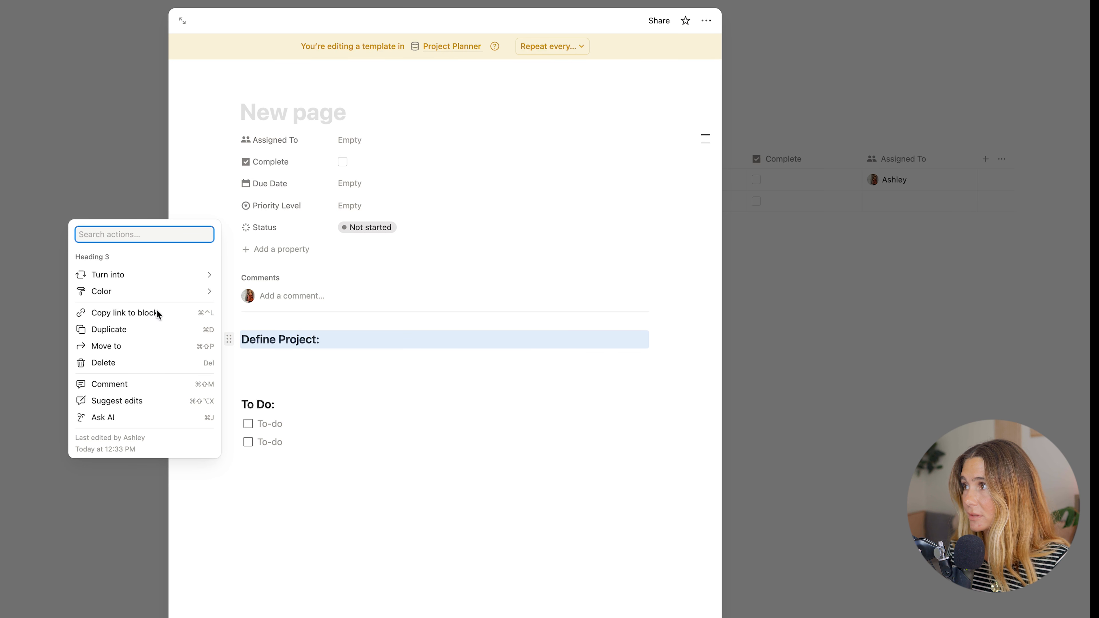
mouse_move(147, 297)
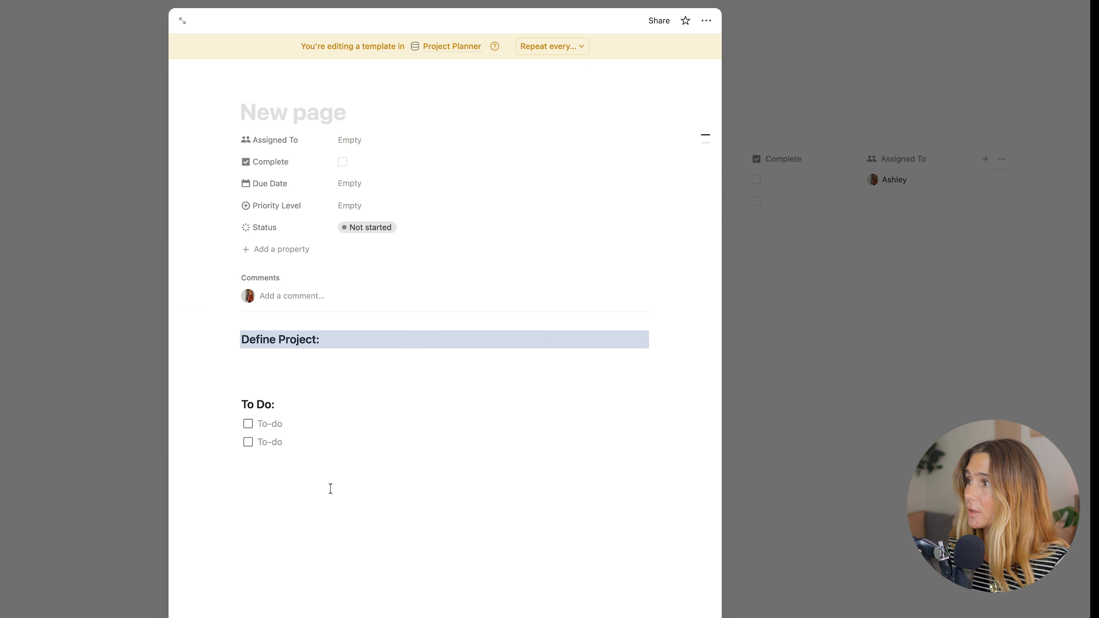
left_click(330, 488)
Apply a gray background to the "To Do:" heading and add a blank line below the checkboxes
left_click(229, 404)
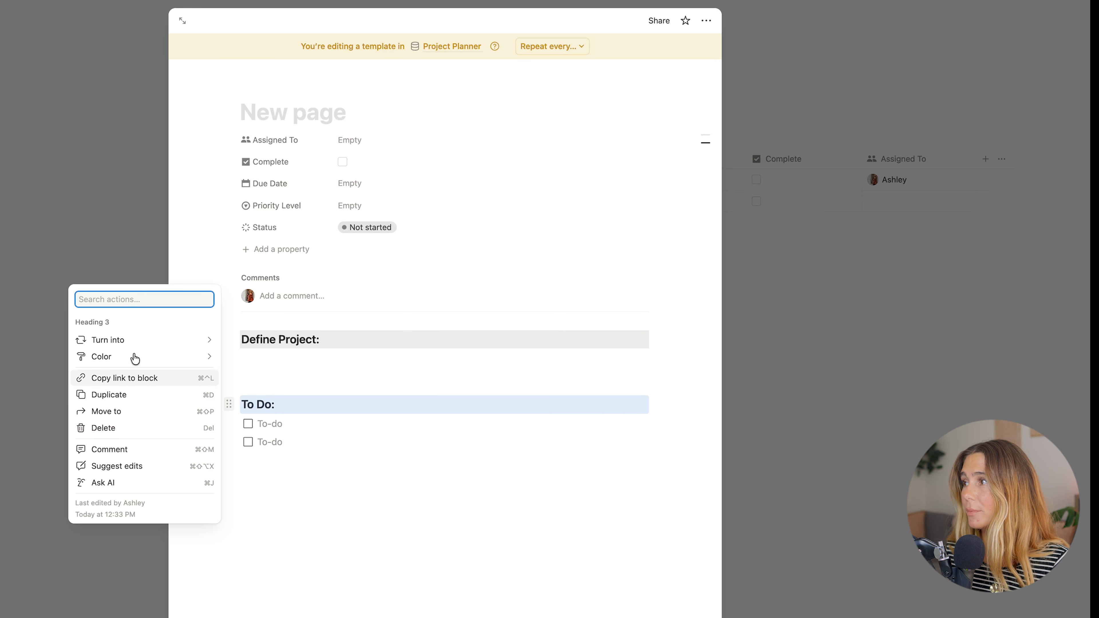
mouse_move(134, 357)
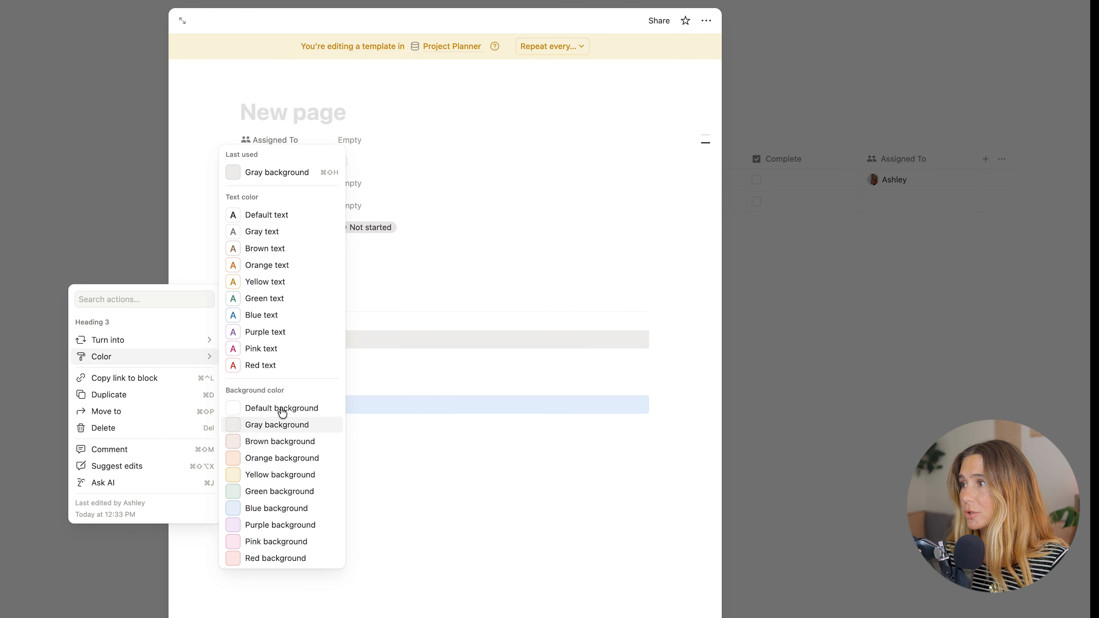
left_click(282, 433)
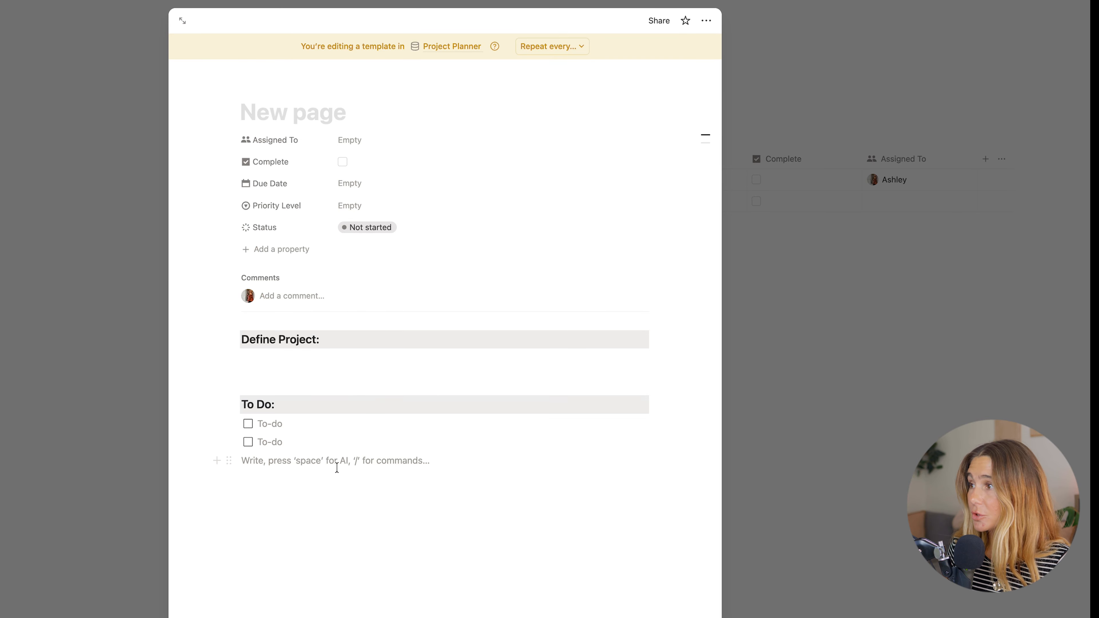
key("Return")
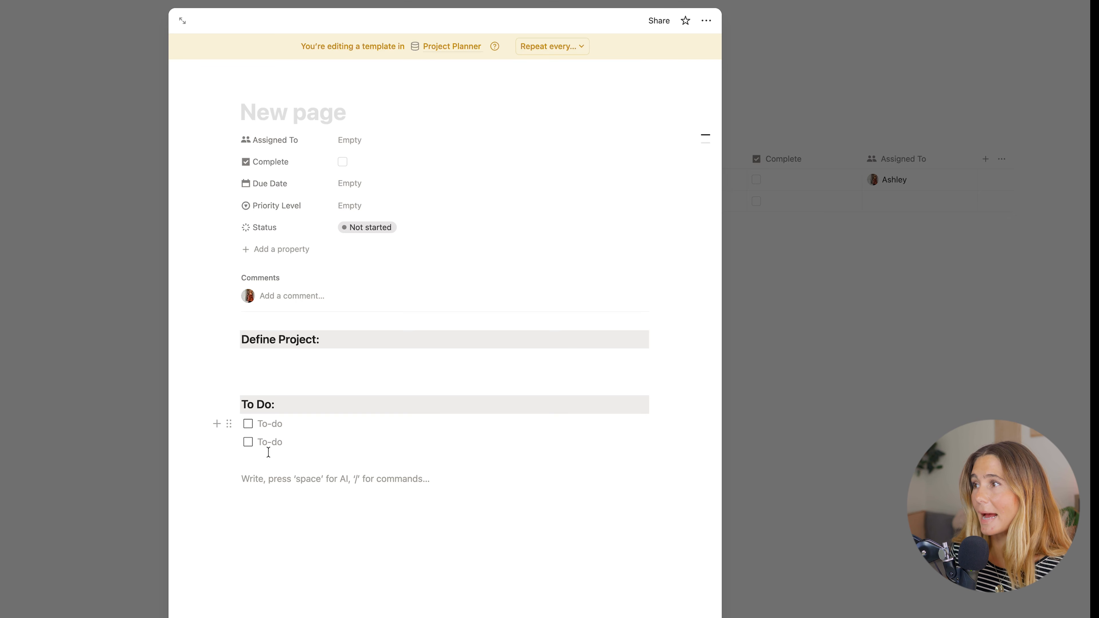
scroll(373, 547, "down", 1)
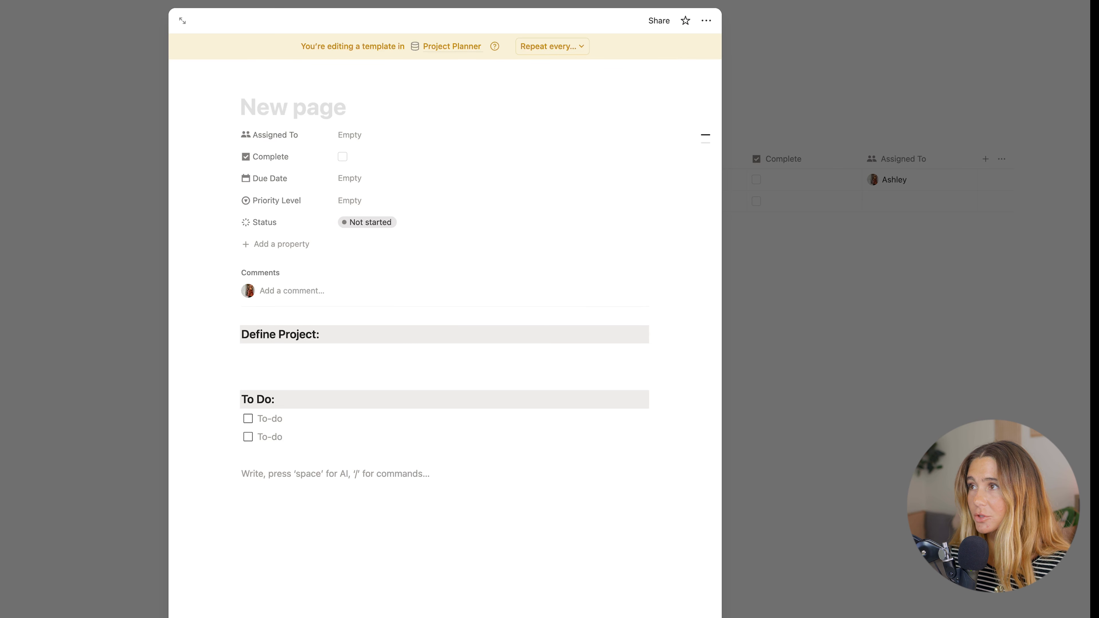
Title the template "New Project" and return to the Project Planner table without setting a repeat interval
left_click(324, 106)
type("New Project")
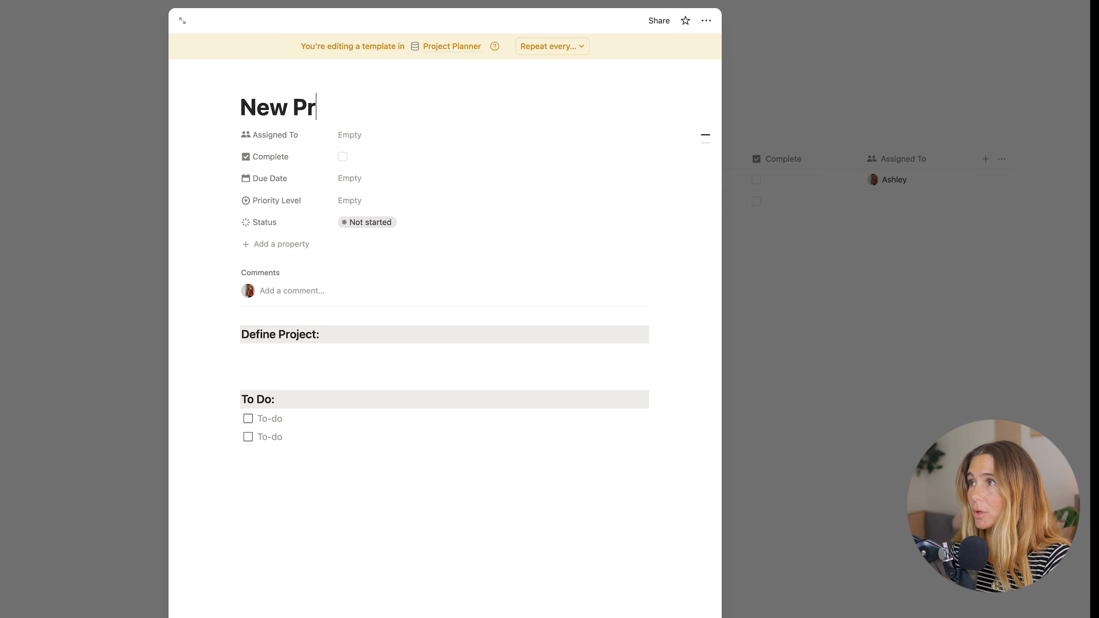
left_click(563, 47)
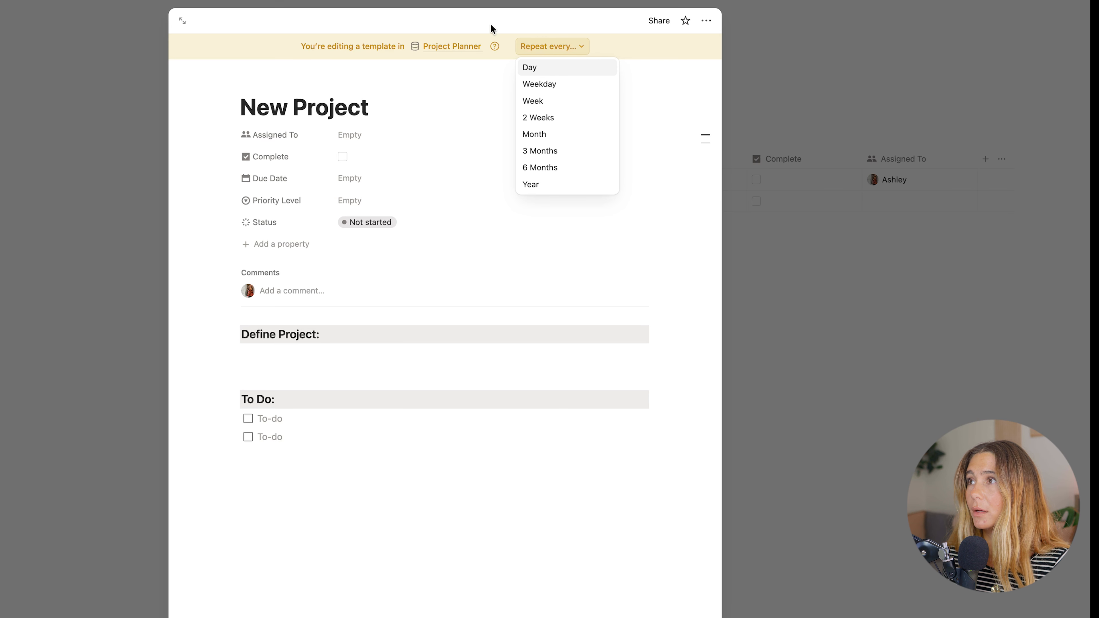
key("Escape")
left_click(869, 436)
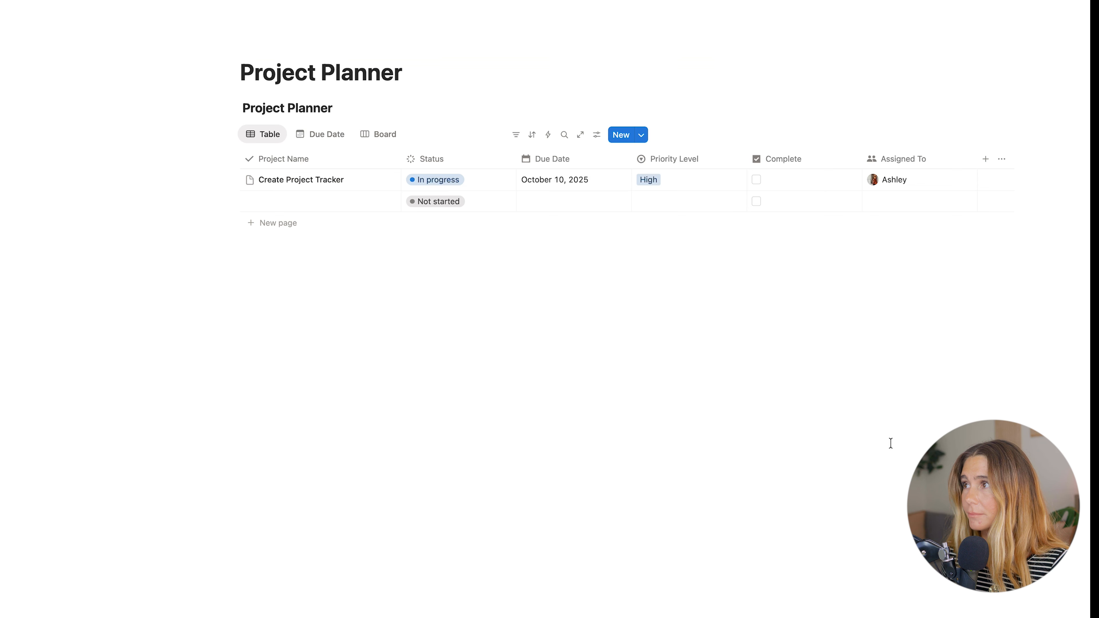
Set the New Project template as the default for all views in Project Planner
left_click(642, 136)
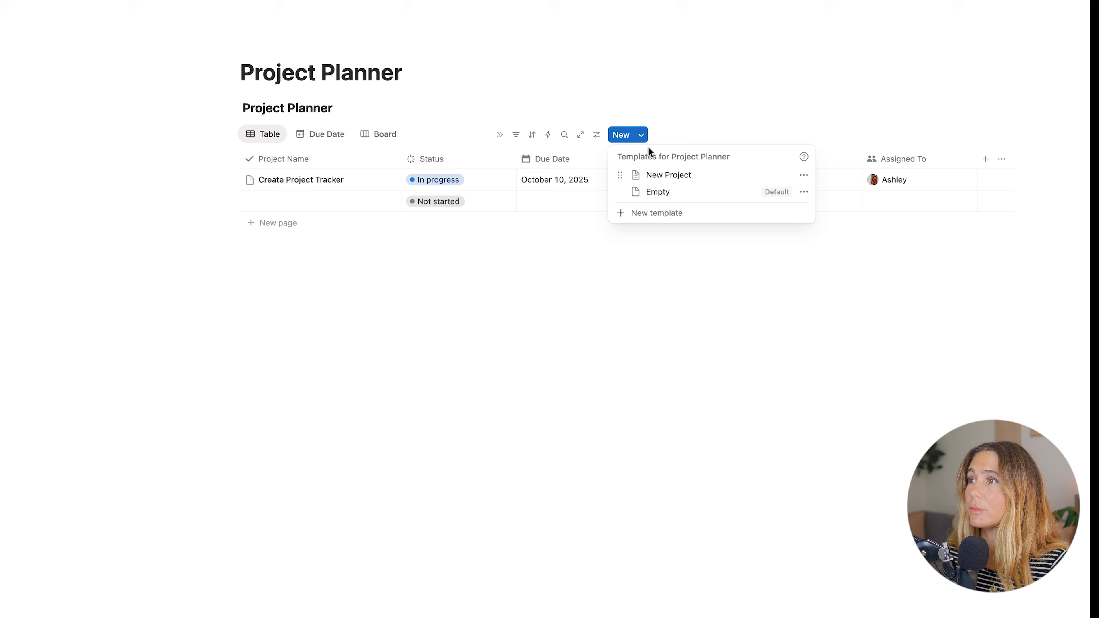
left_click(804, 176)
left_click(855, 199)
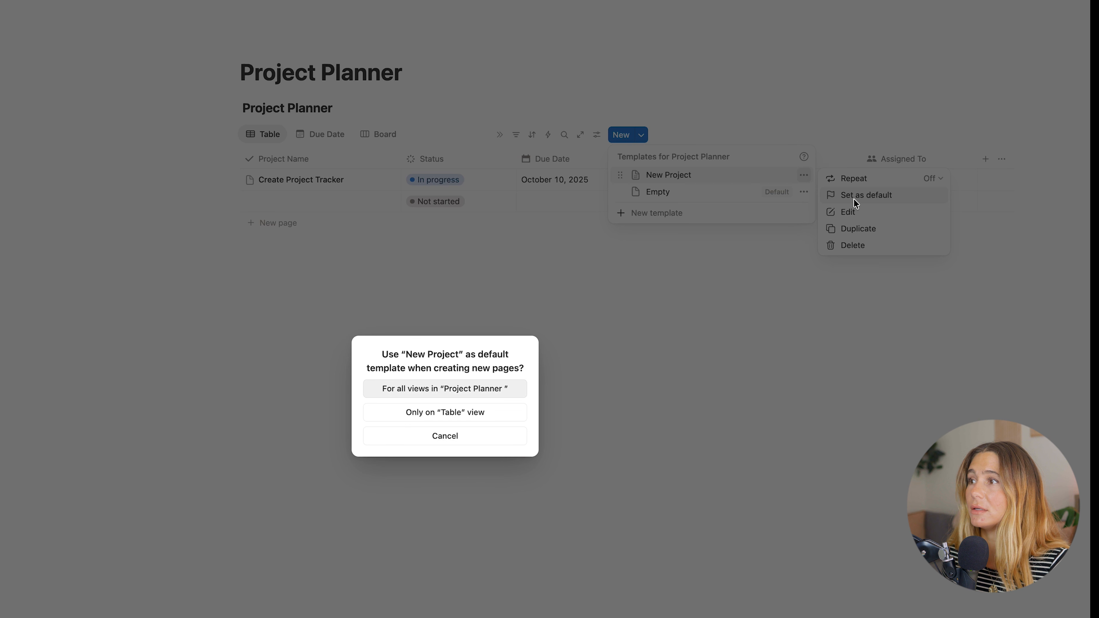
left_click(465, 391)
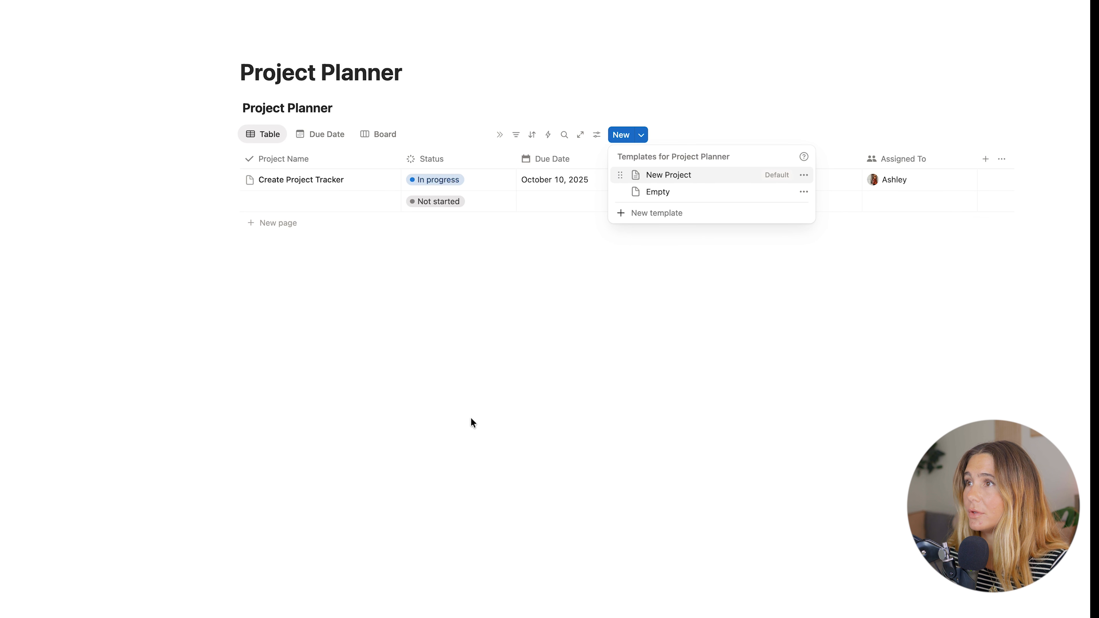
left_click(493, 321)
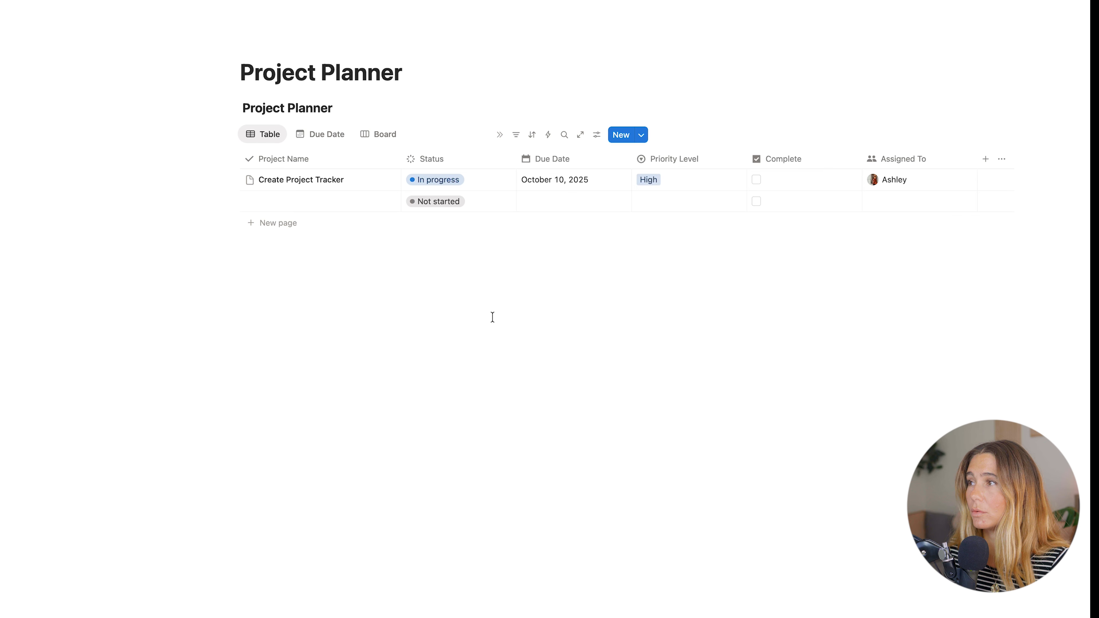
Add a new page to the table from the default template and title it "Create Website"
left_click(266, 222)
key("Escape")
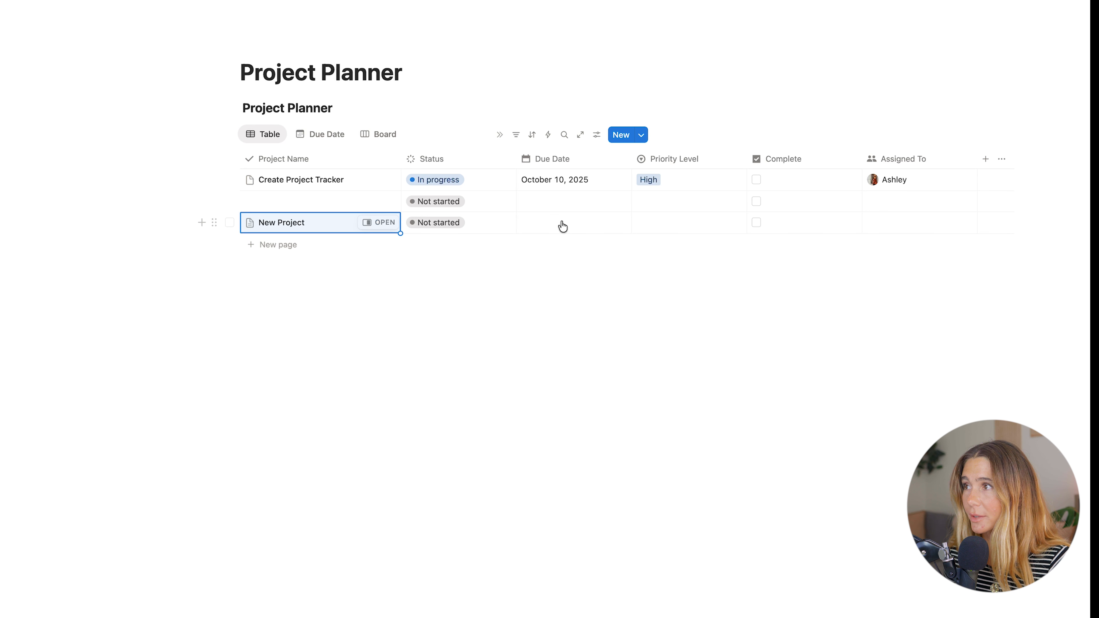
left_click(381, 223)
triple_click(784, 25)
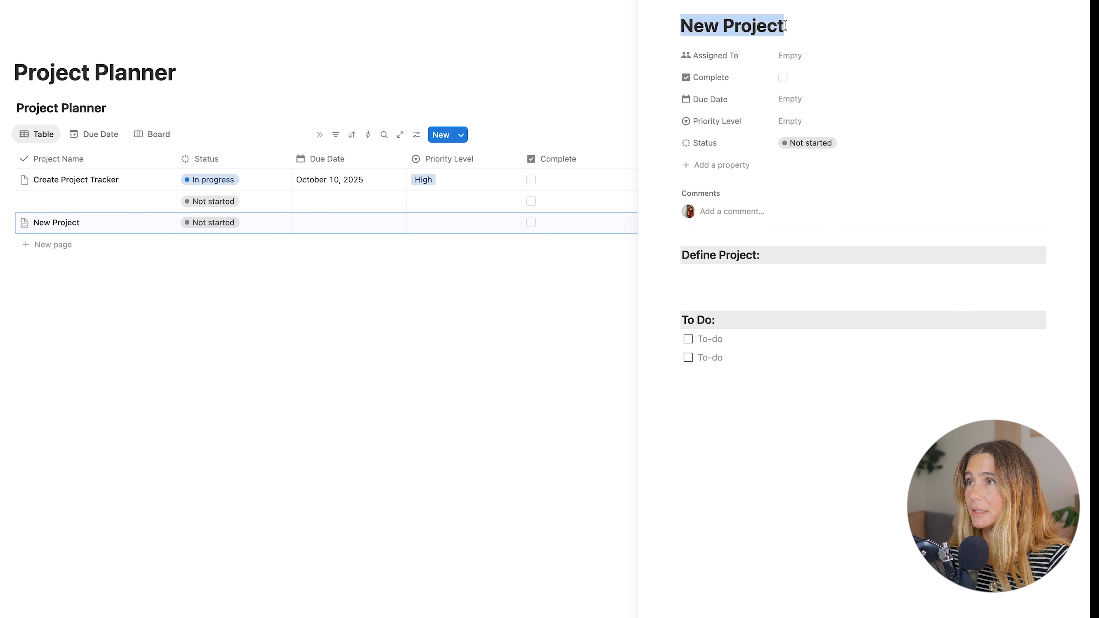
type("Create Website")
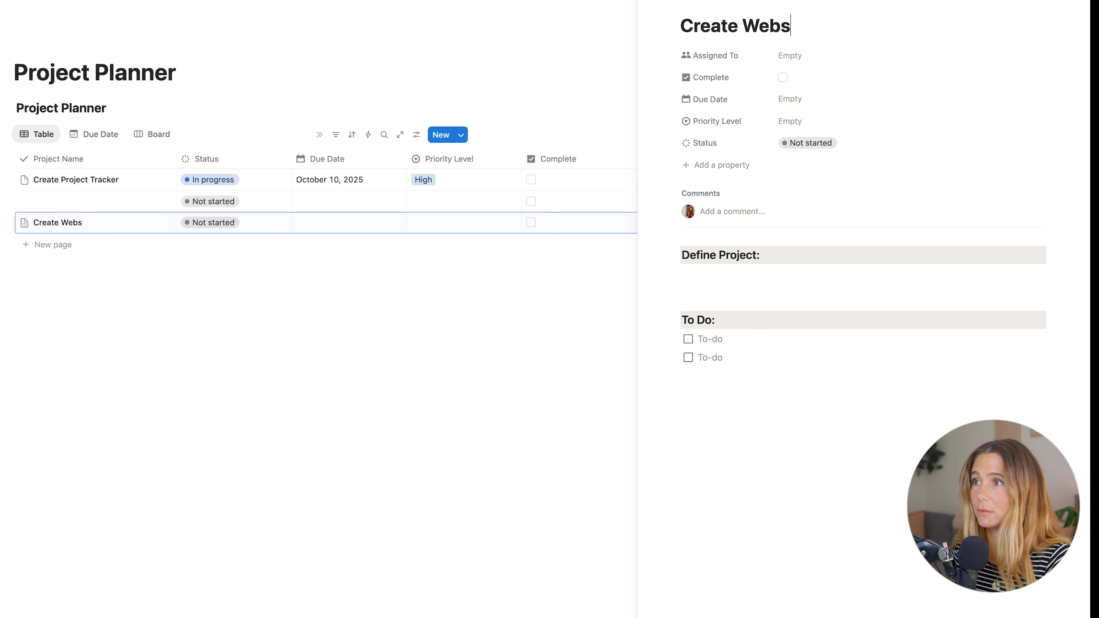
Write "Complete Website and automations" under the Define Project heading of the Create Website page
left_click(732, 265)
type("C")
key("BackSpace")
type("Complete Websi")
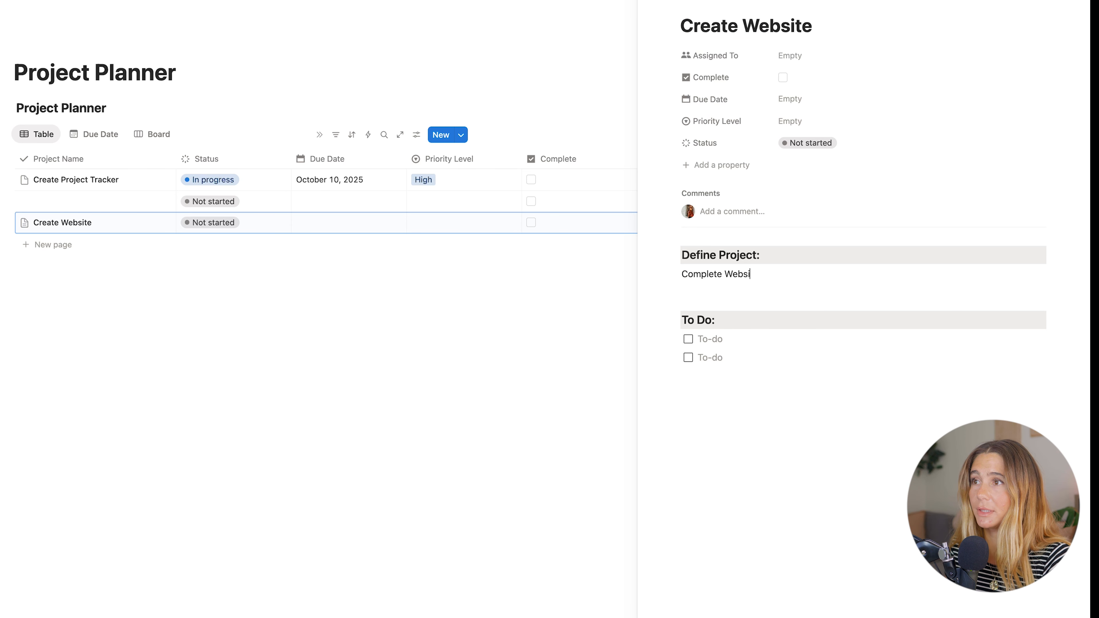
type("te and aut")
key("BackSpace")
type("d automati")
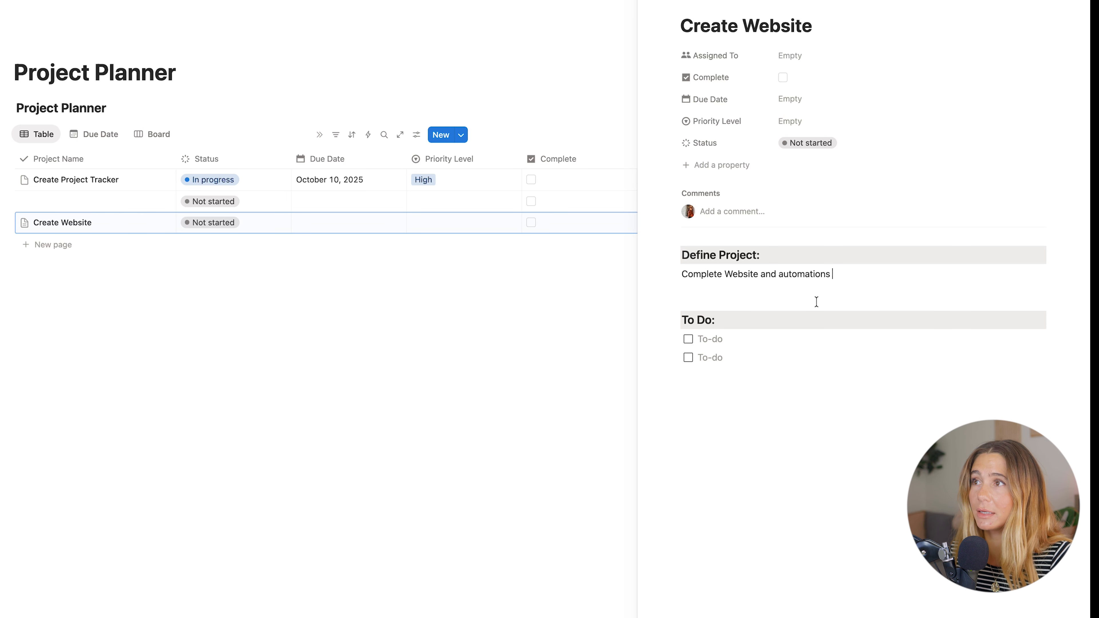
Add a Files & media property named "SOP" to the Create Website page
left_click(719, 164)
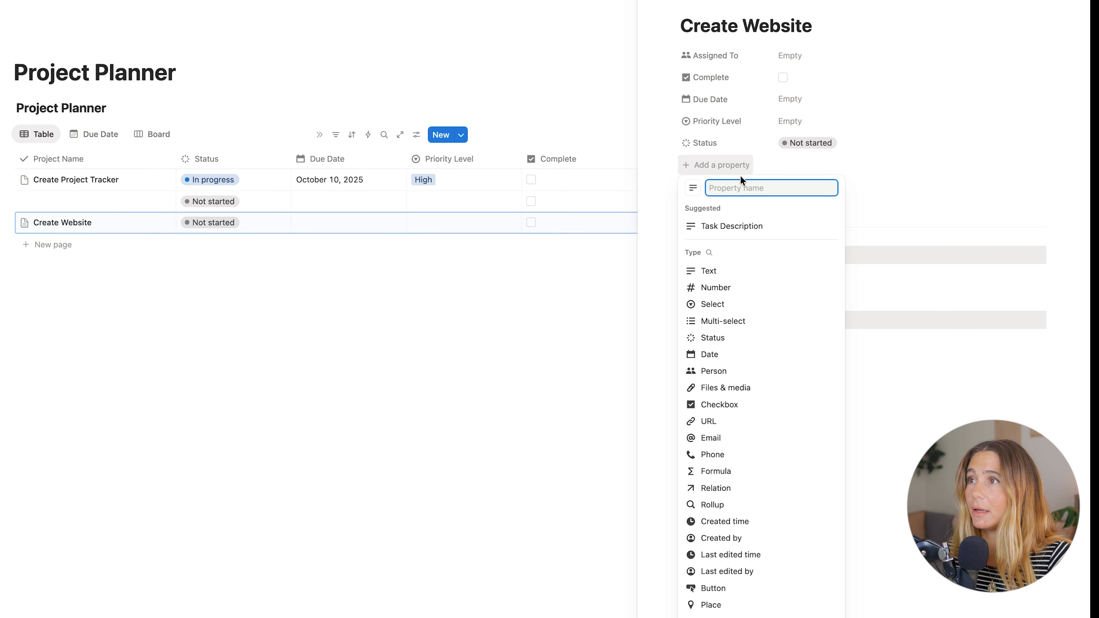
type("file")
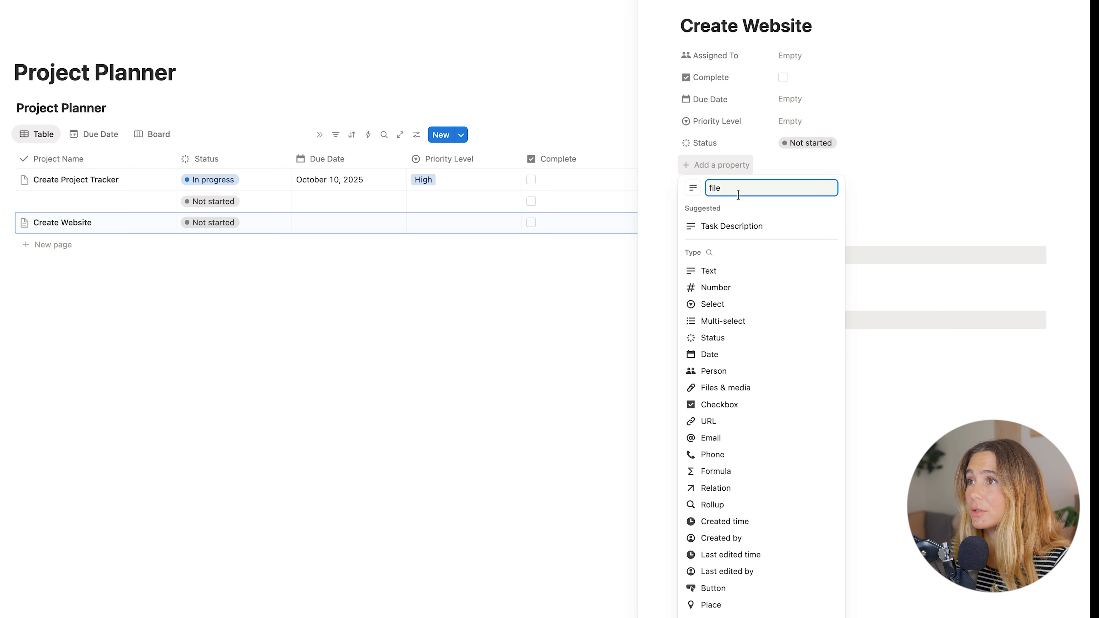
key("Return")
type("SOP")
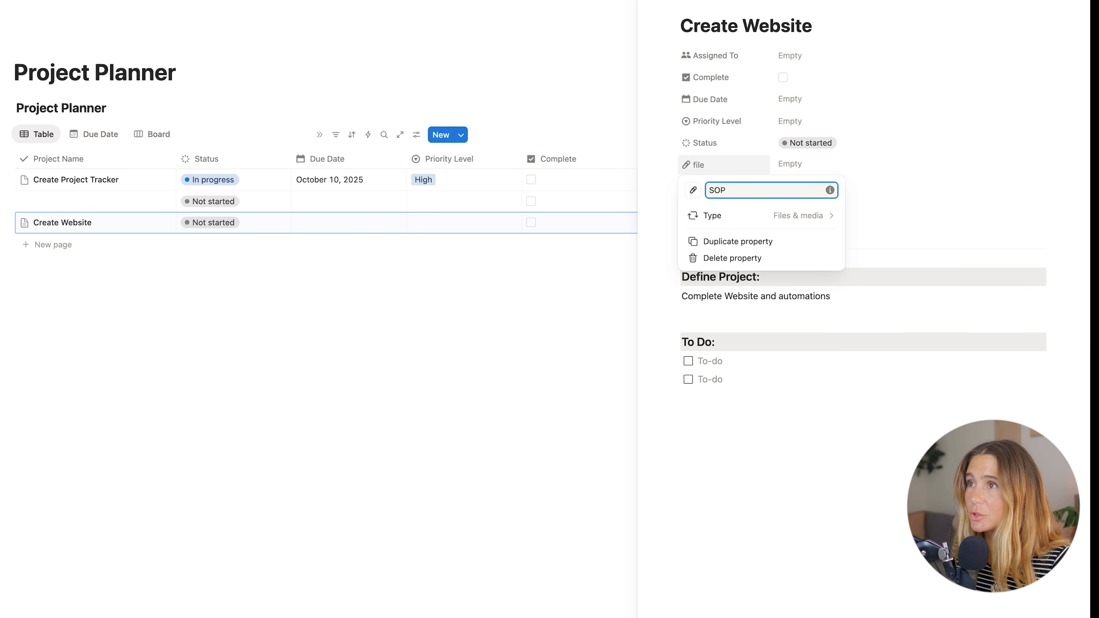
left_click(852, 331)
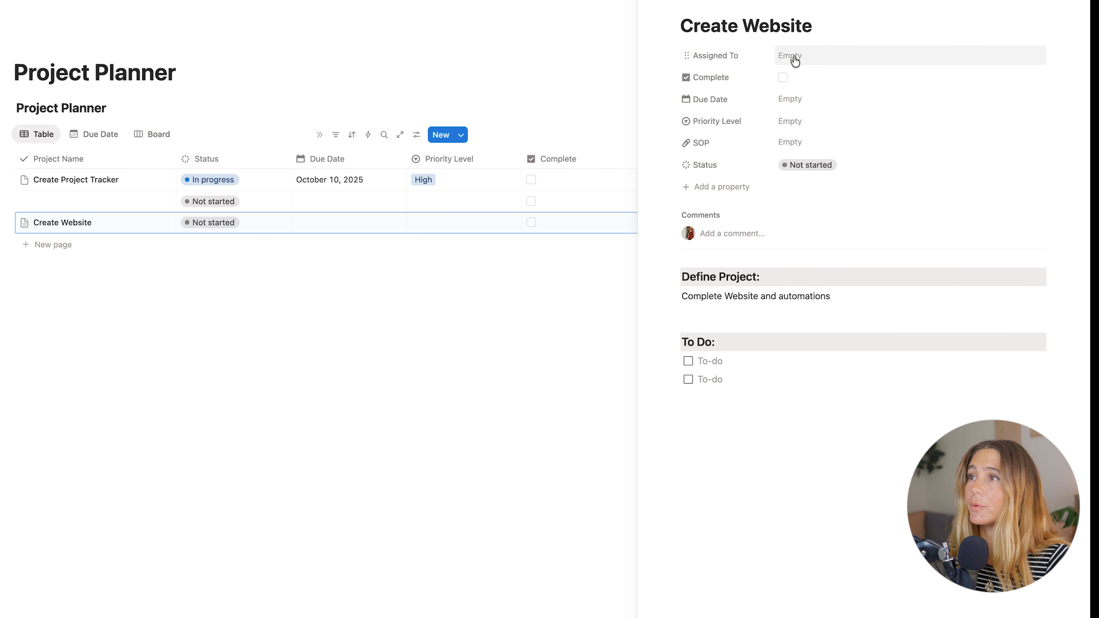
Assign the Create Website project to the same person as the Create Project Tracker project
left_click(796, 58)
left_click(815, 96)
left_click(822, 108)
Set the Create Website due date to a range from October 7, 2025 to December 31, 2025
left_click(813, 100)
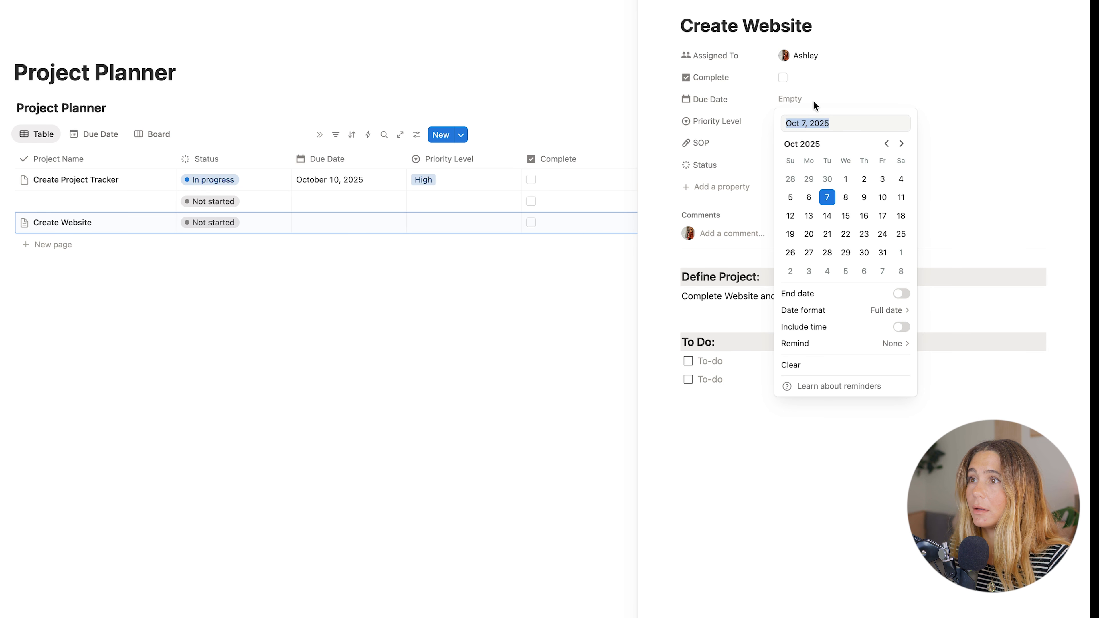
left_click(848, 252)
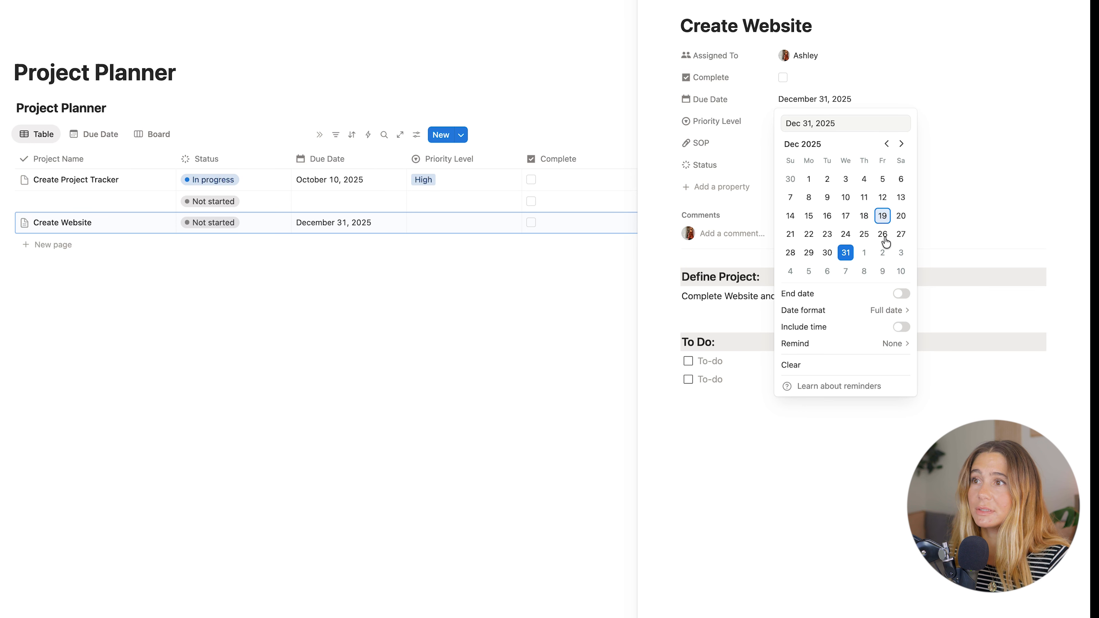
left_click(901, 294)
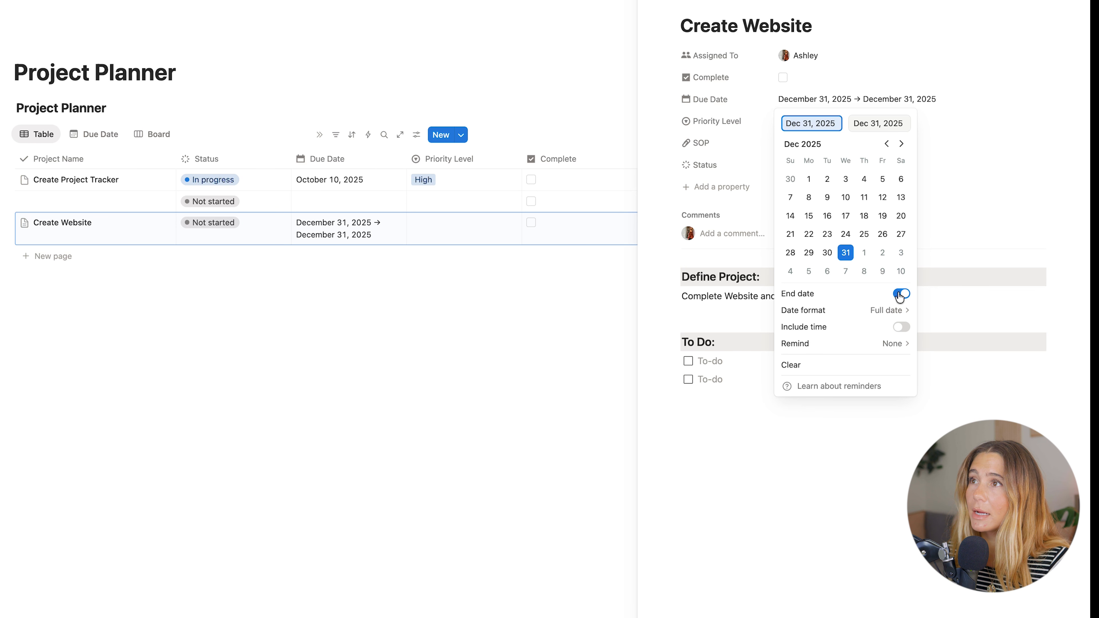
triple_click(819, 125)
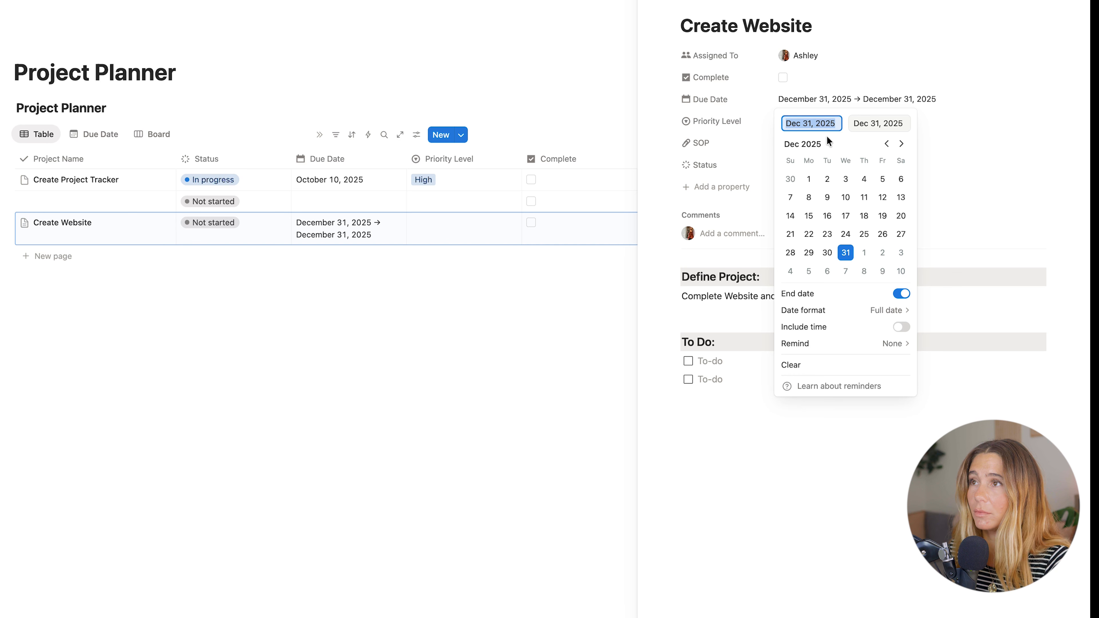
type("oct")
left_click(906, 130)
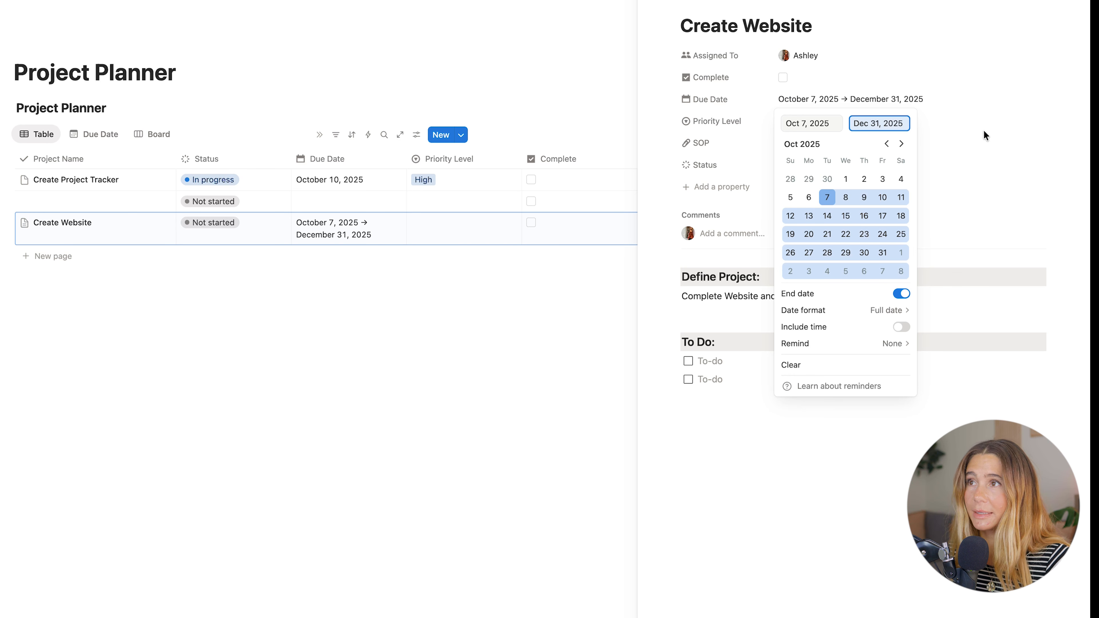
left_click(980, 310)
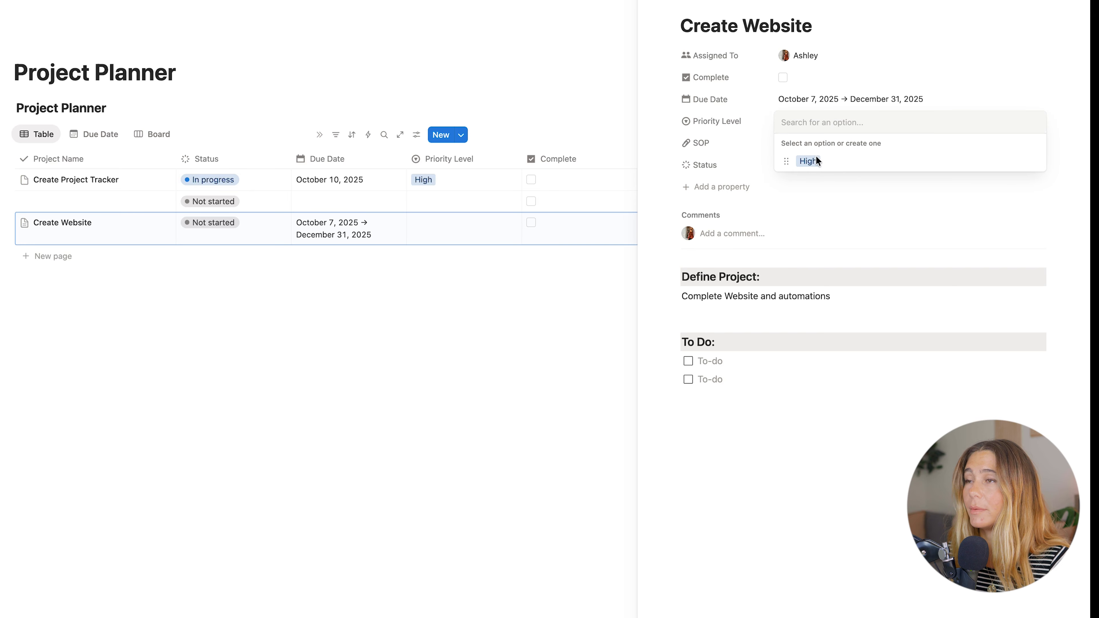
Create and apply a "Medium" priority level for Create Website, view the status options, and close the page
type("Medium")
key("Return")
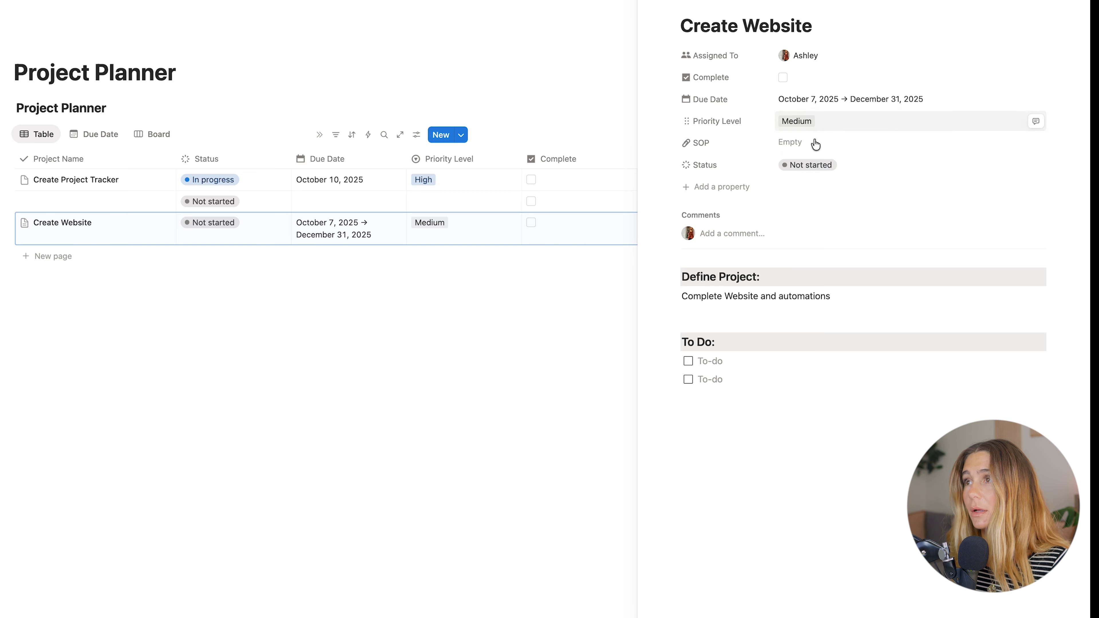
left_click(809, 164)
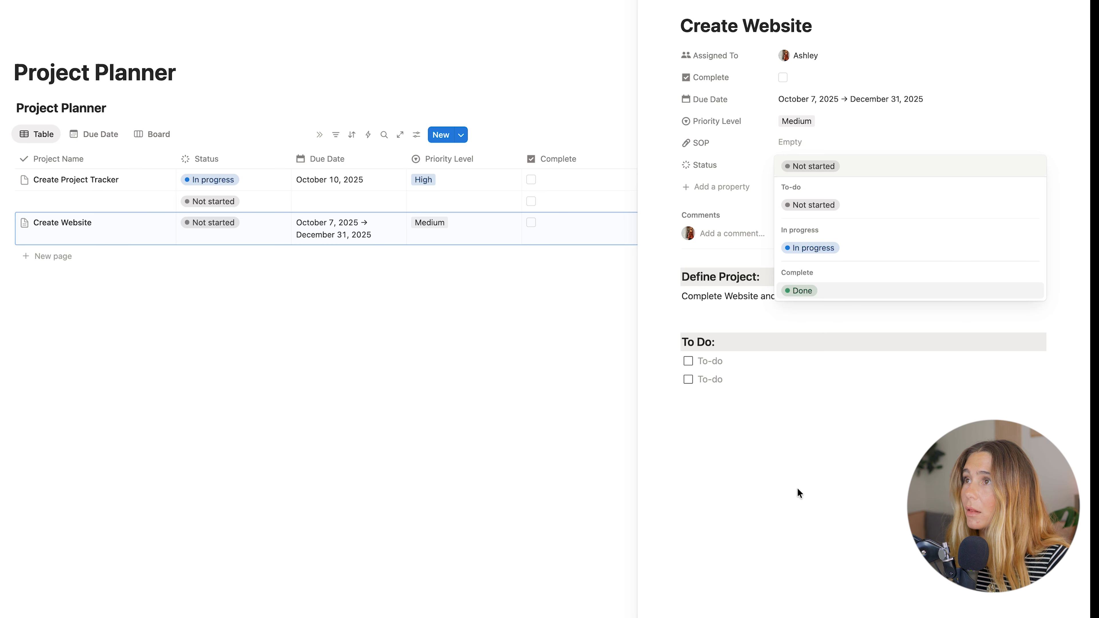
left_click(363, 444)
left_click(368, 444)
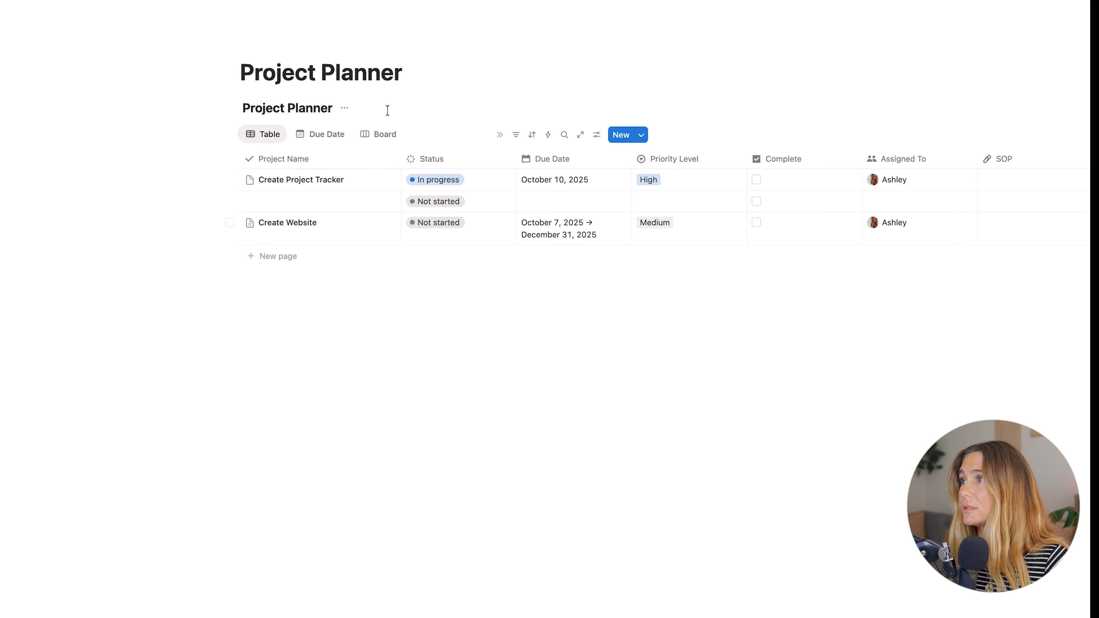
Add a Timeline view based on Due Date to the Project Planner database
left_click(411, 135)
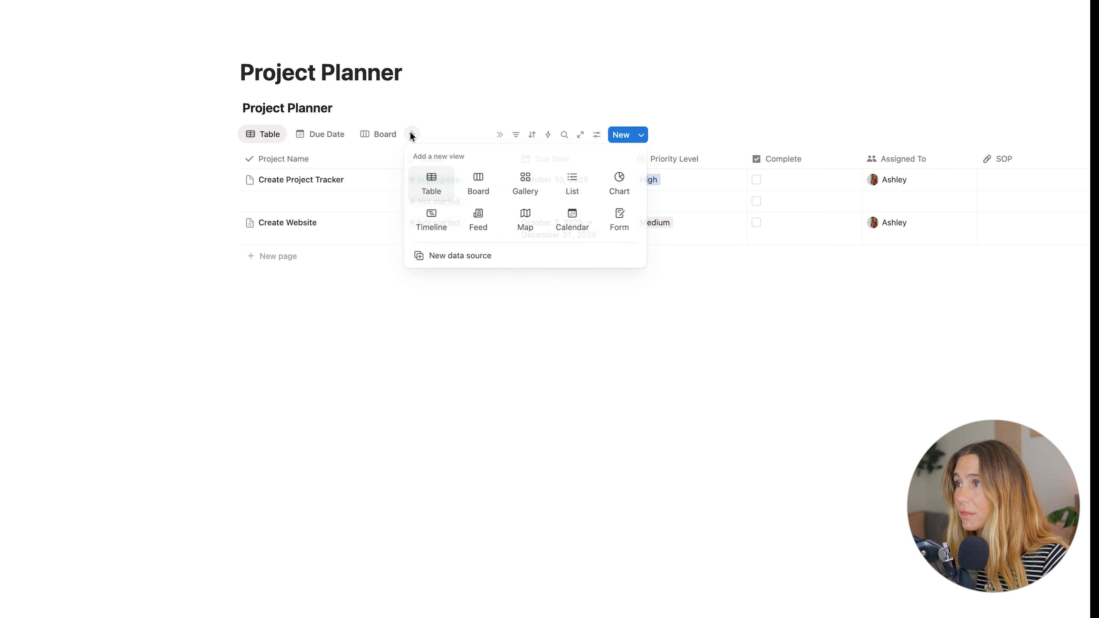
left_click(434, 221)
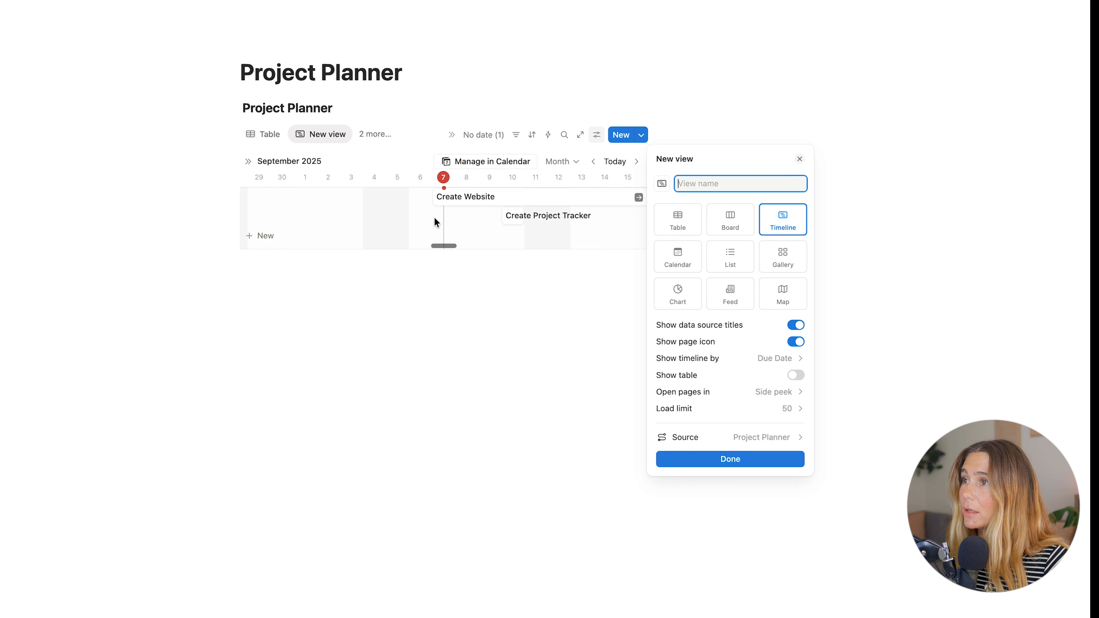
left_click(576, 278)
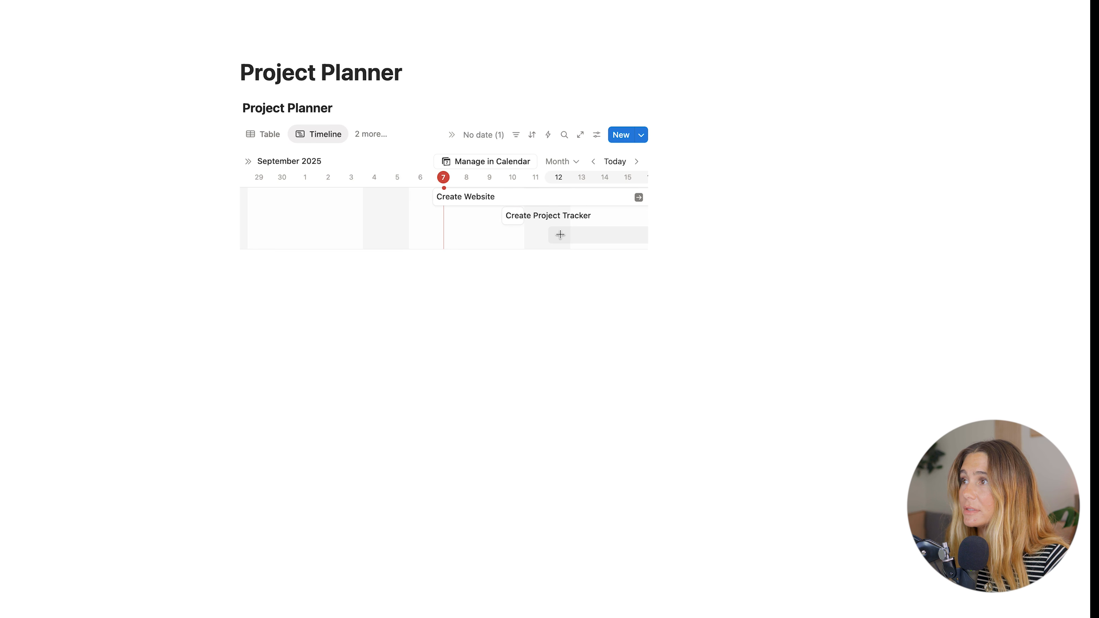
scroll(560, 235, "right", 15)
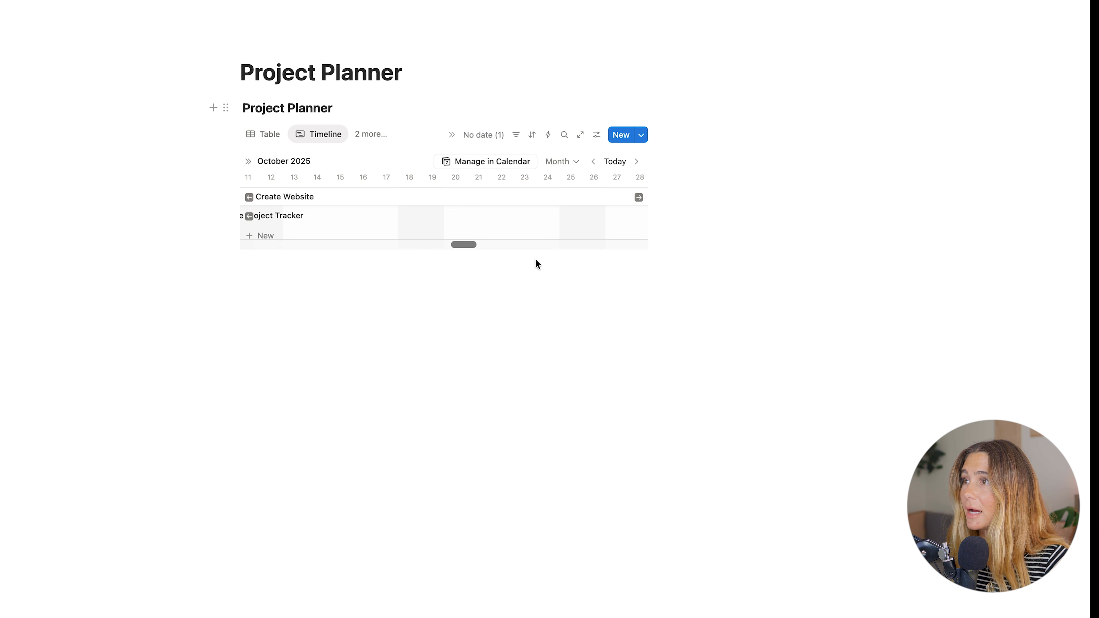
scroll(506, 204, "left", 12)
scroll(506, 209, "right", 20)
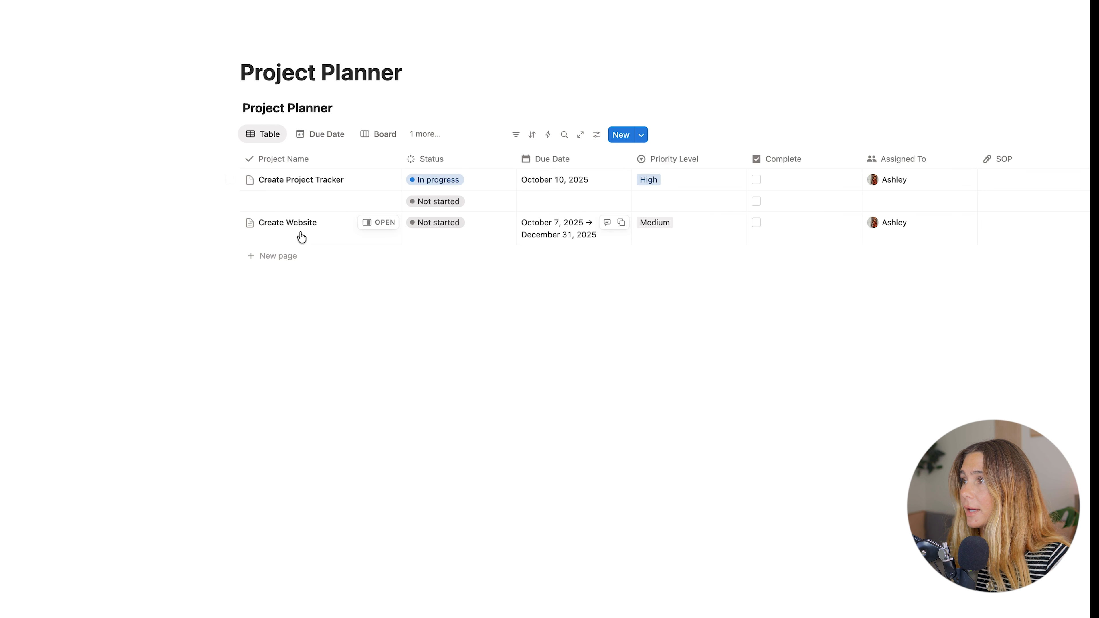
Give the Create Website and Create Project Tracker pages a checkmark emoji icon
left_click(249, 222)
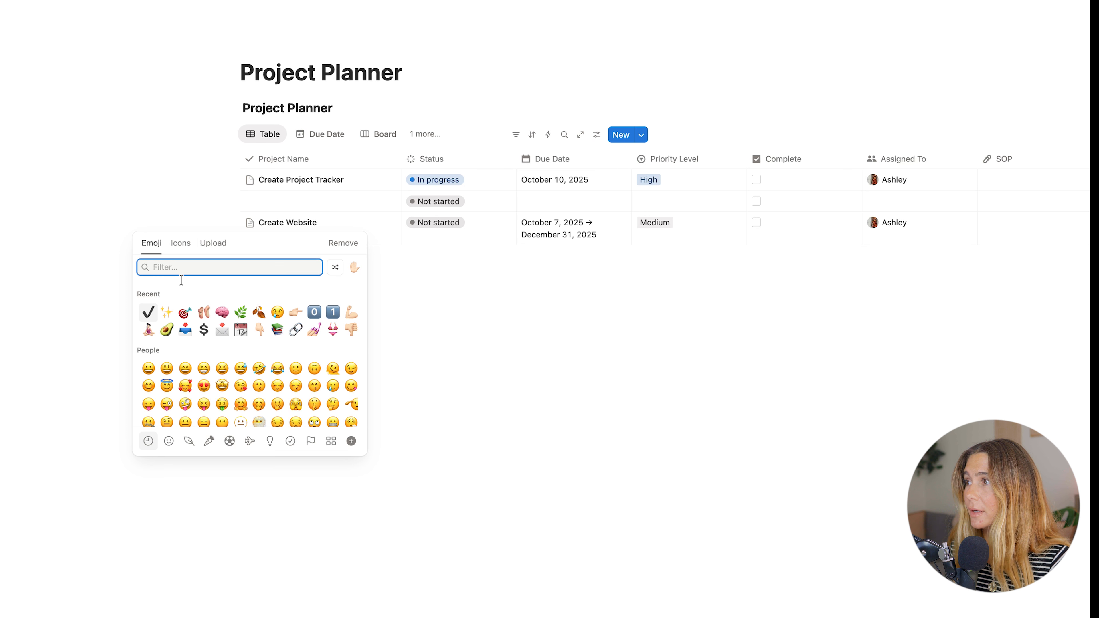
left_click(148, 312)
left_click(250, 180)
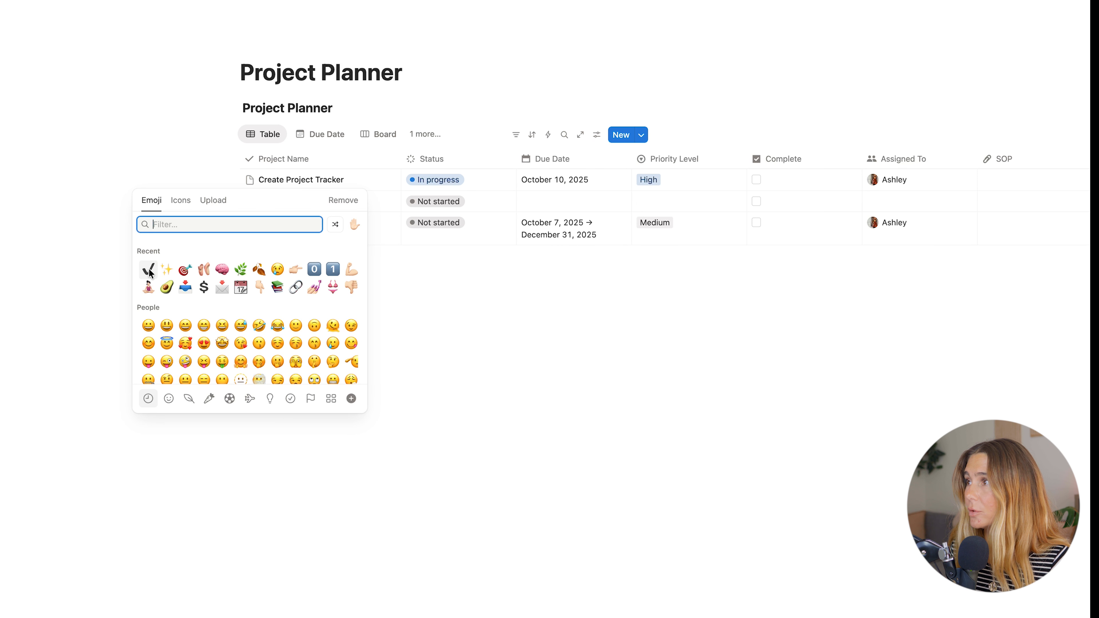
left_click(148, 269)
Edit the New Project template to give it a checkmark emoji icon, and close the template
left_click(642, 135)
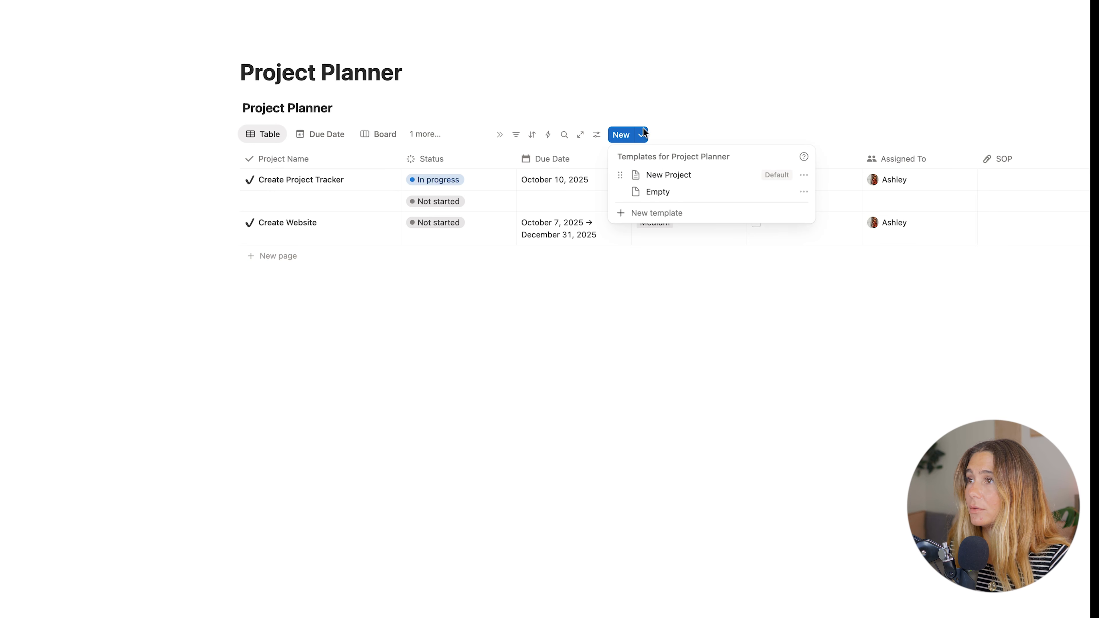
left_click(804, 175)
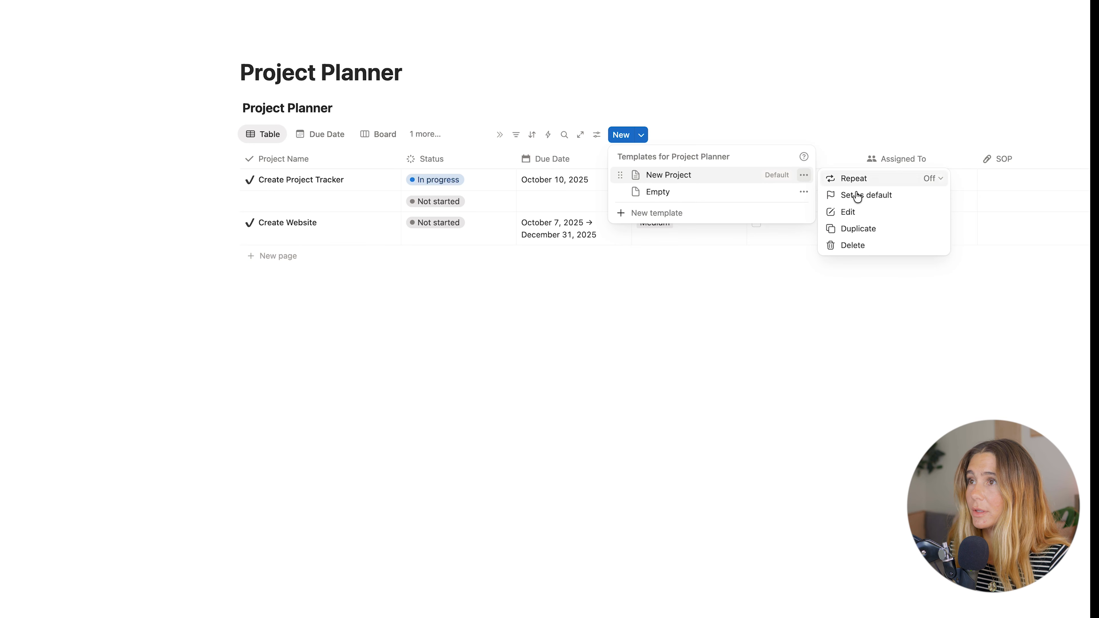
left_click(848, 211)
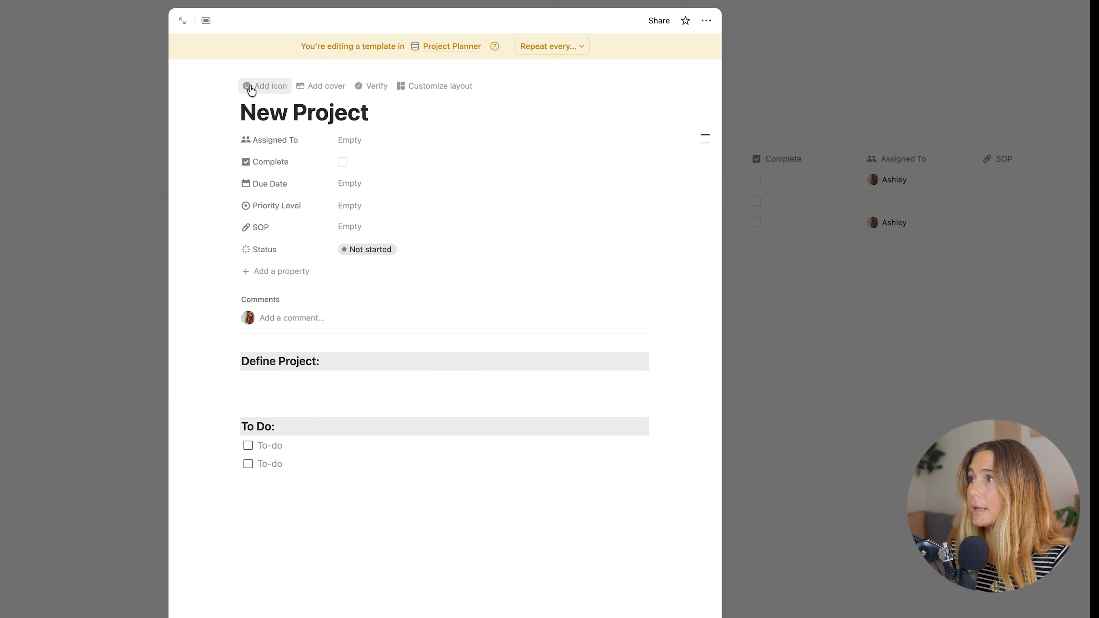
left_click(248, 88)
left_click(258, 143)
left_click(162, 243)
left_click(852, 337)
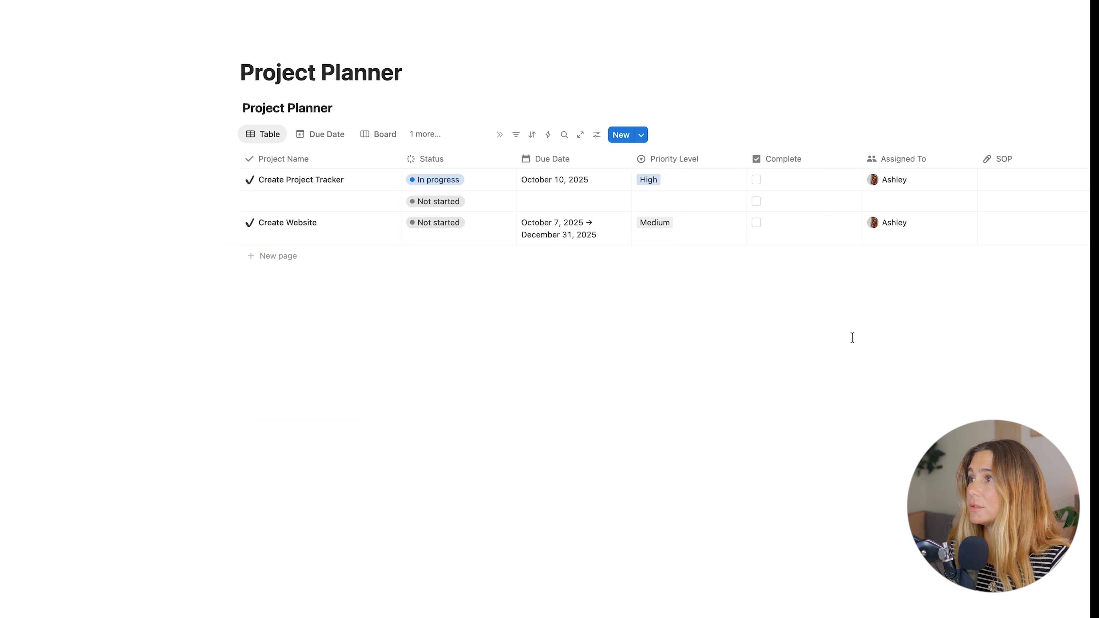
Add a project to the table from the default New Project template and mark it complete
left_click(269, 255)
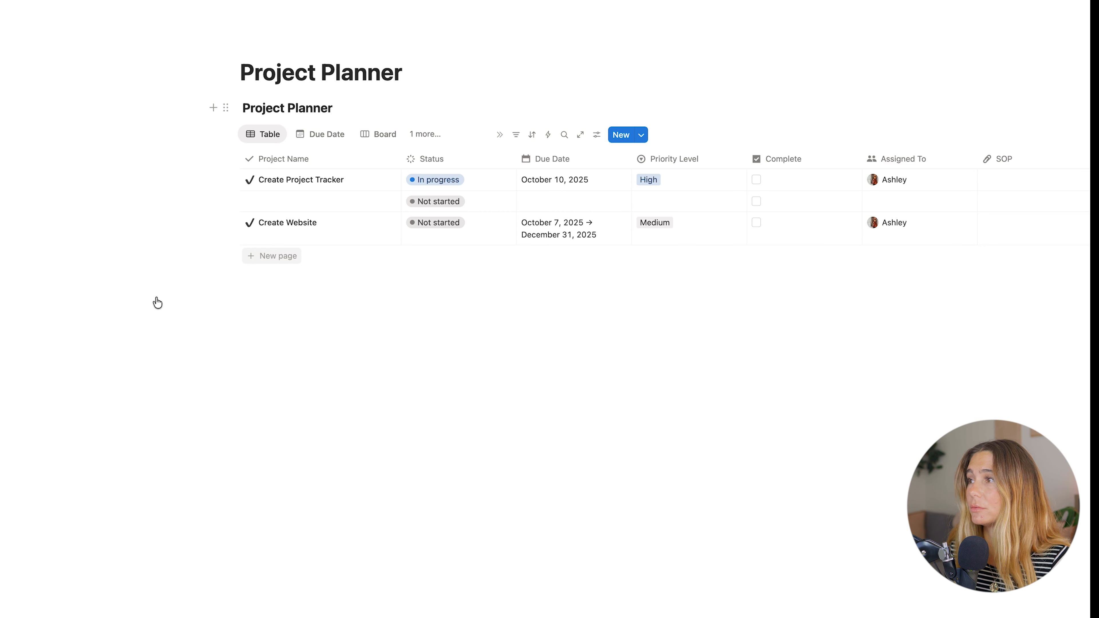
left_click(395, 278)
left_click(384, 258)
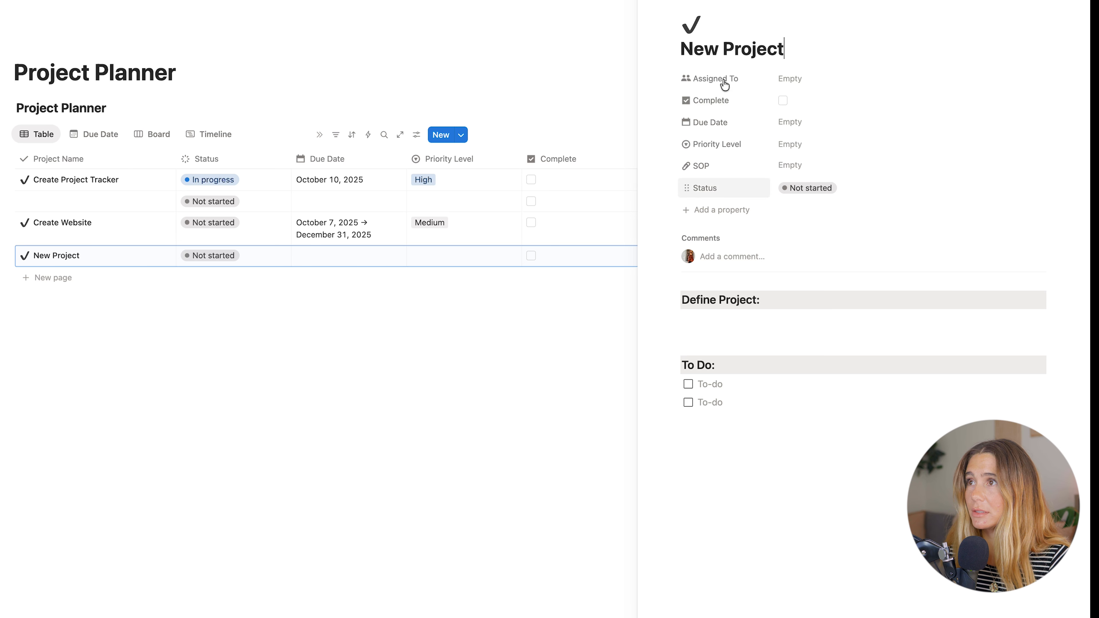
left_click_drag(709, 190, 714, 106)
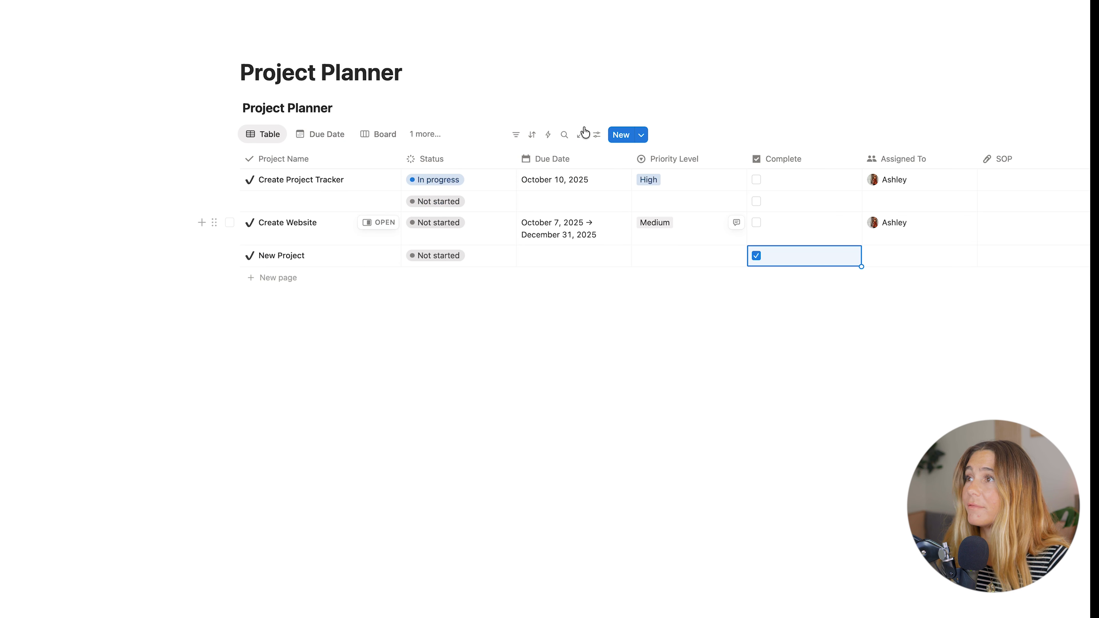
Filter the Table view to show only projects whose Complete property is Unchecked
left_click(515, 136)
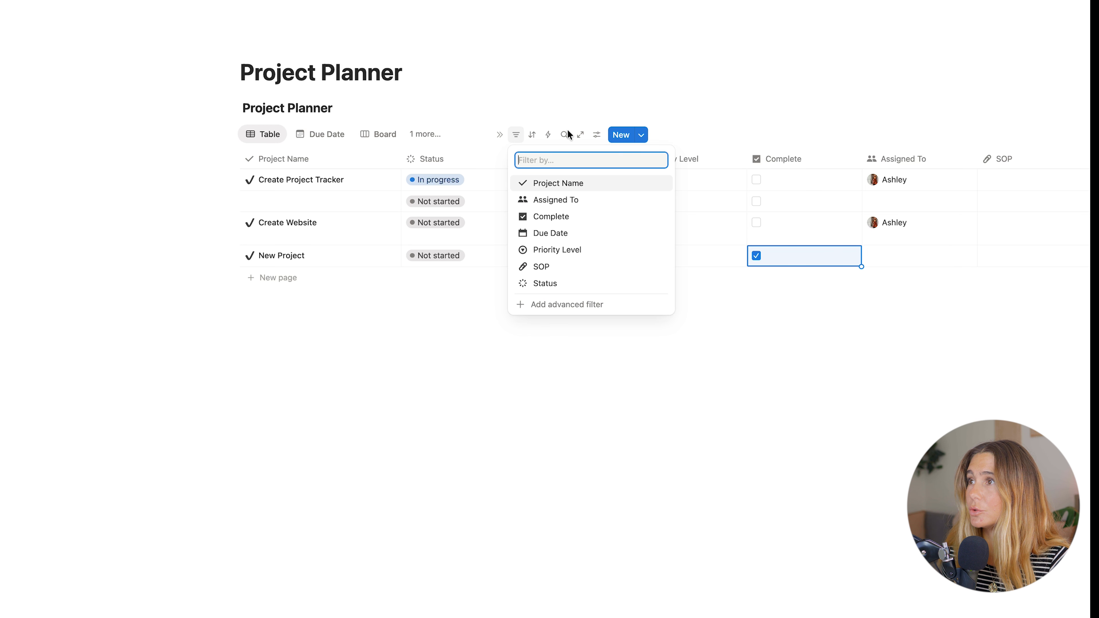
left_click(551, 216)
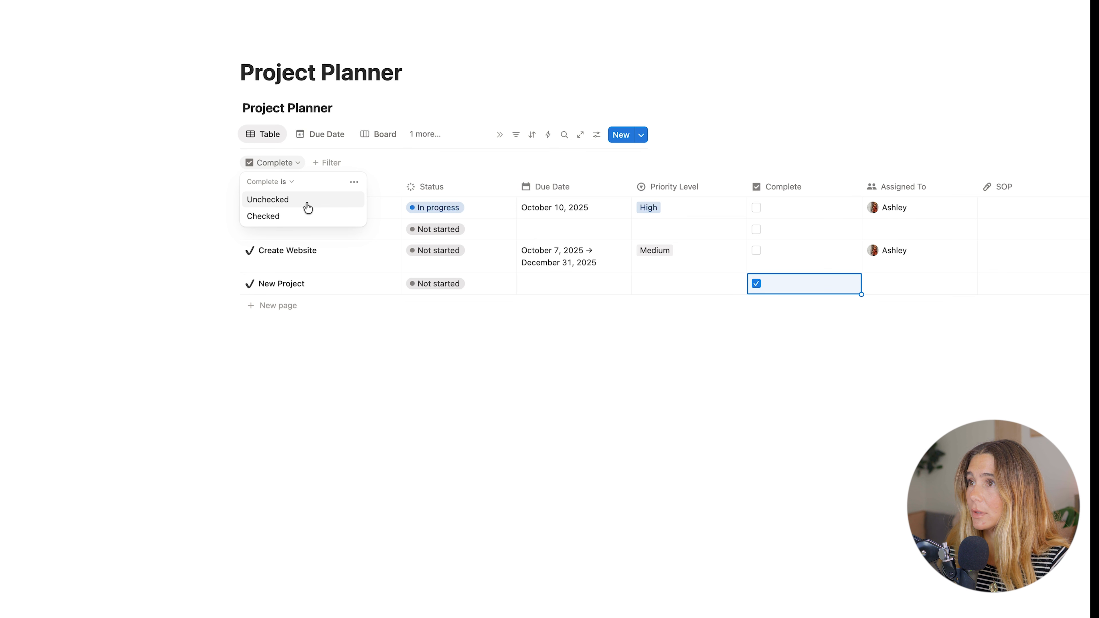
left_click(308, 207)
left_click(578, 399)
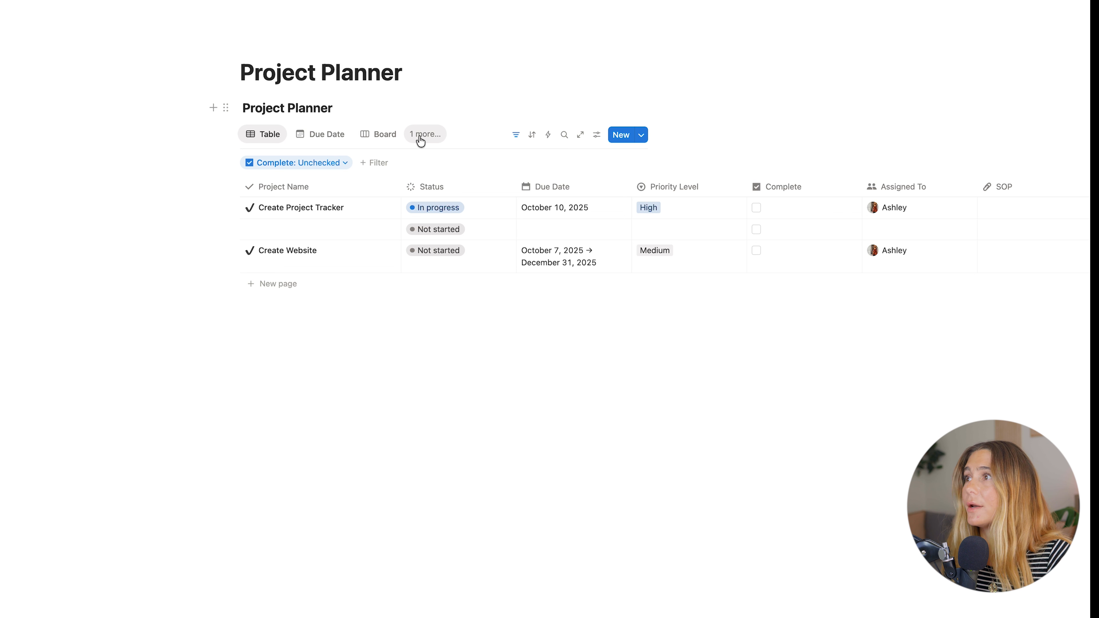
Duplicate the Table view and name the copy "Completed Projects"
left_click(255, 137)
left_click(286, 265)
type("Completed Projects")
left_click(471, 350)
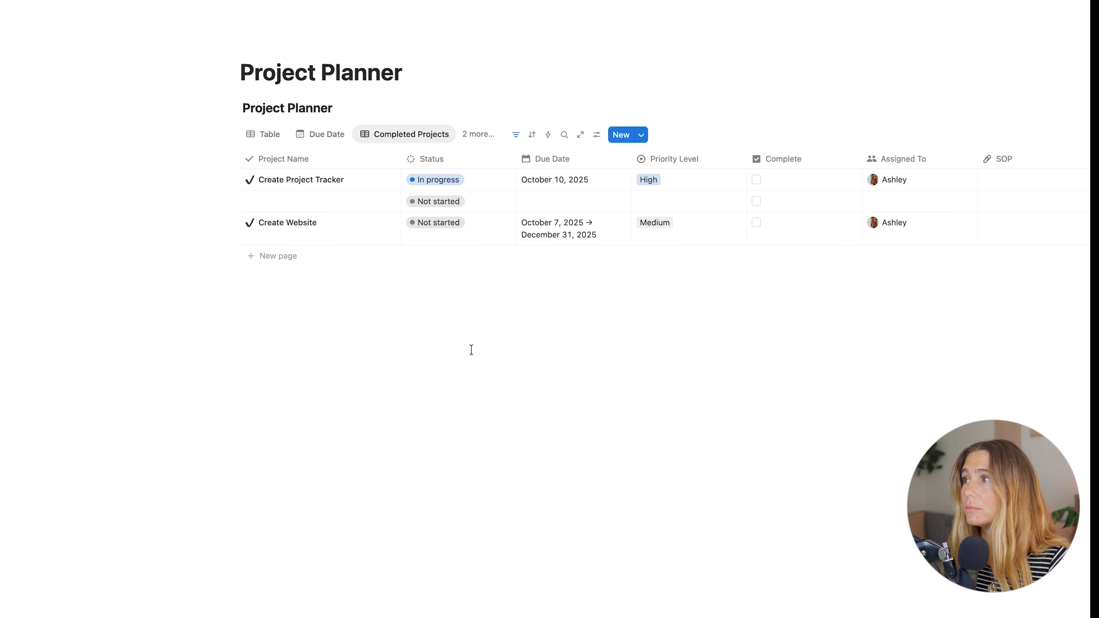
Set the Completed Projects view's Complete filter to Checked
left_click(515, 135)
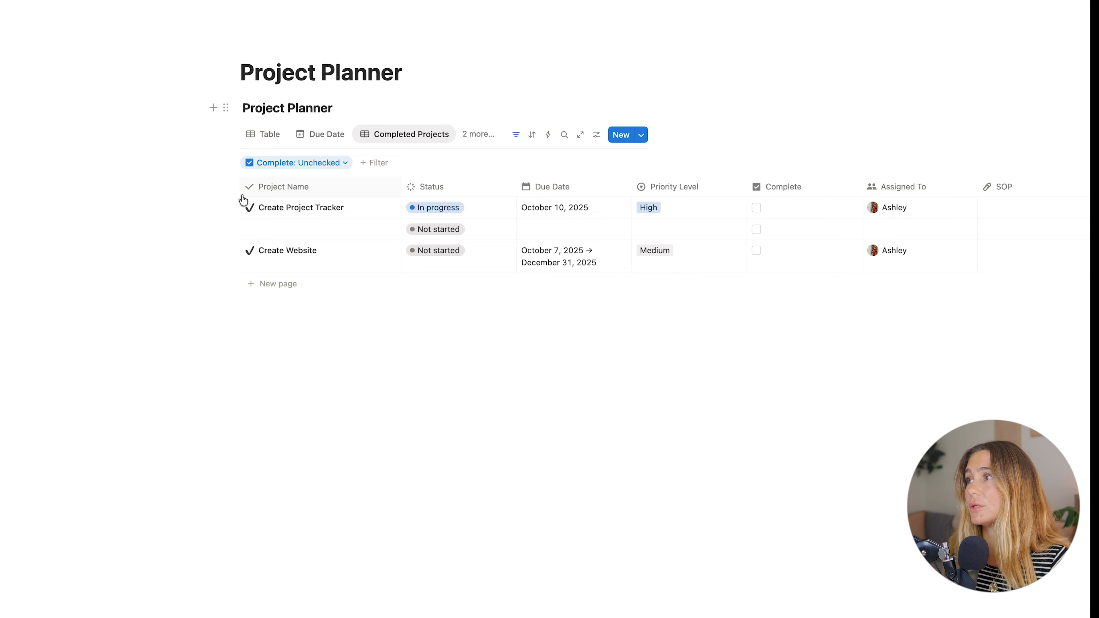
left_click(283, 163)
left_click(263, 216)
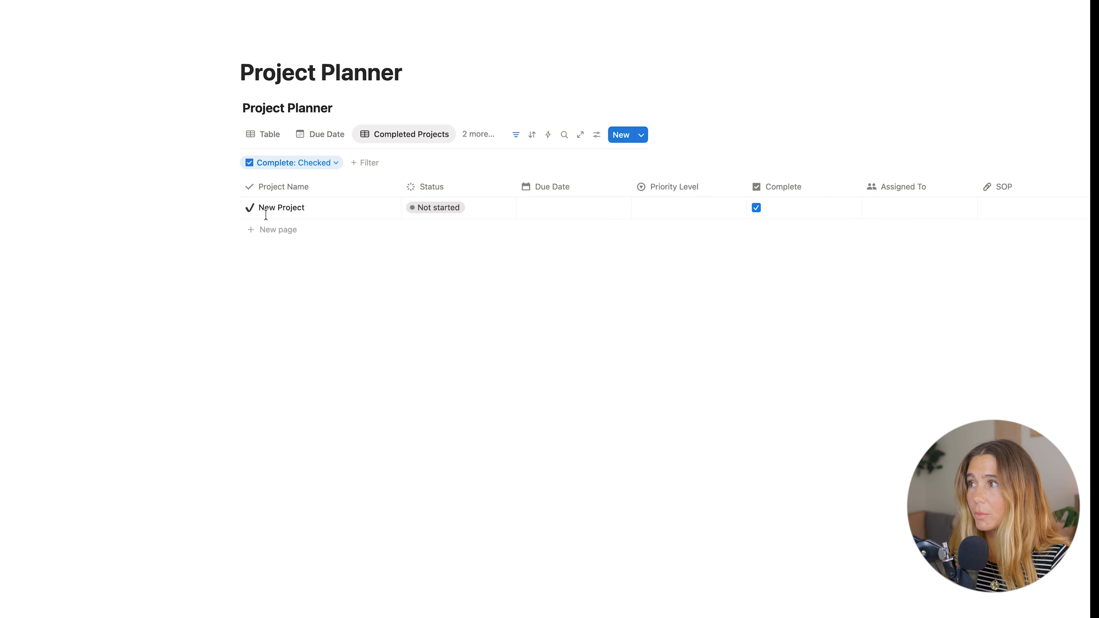
Check the Table and Due Date views, and move Create Website to In progress in the Board view
left_click(264, 135)
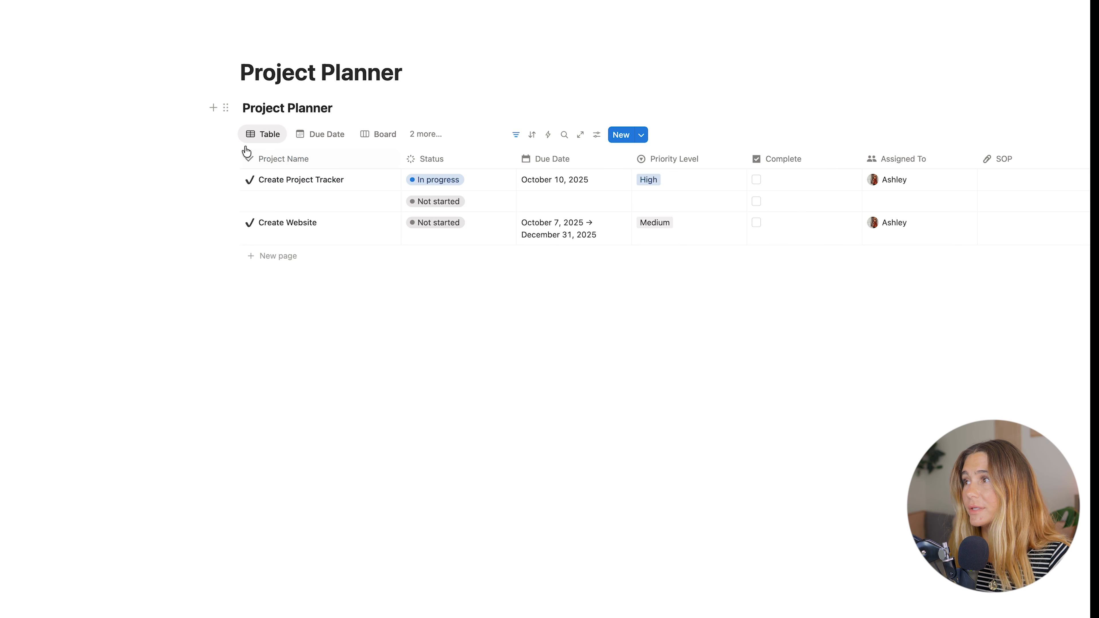
left_click(340, 141)
left_click(339, 141)
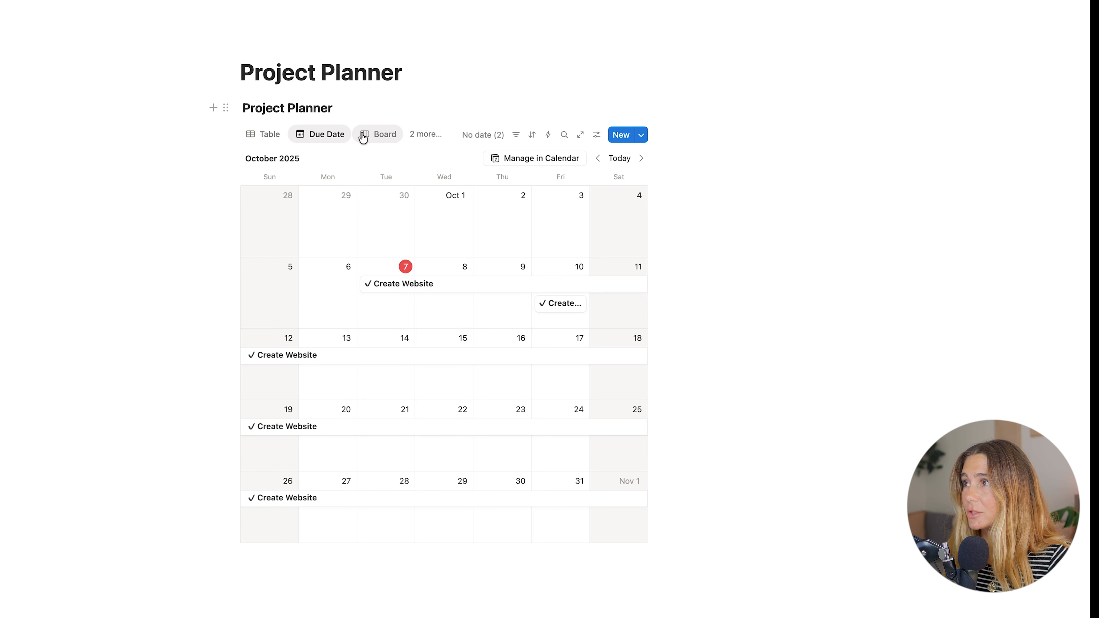
left_click(369, 142)
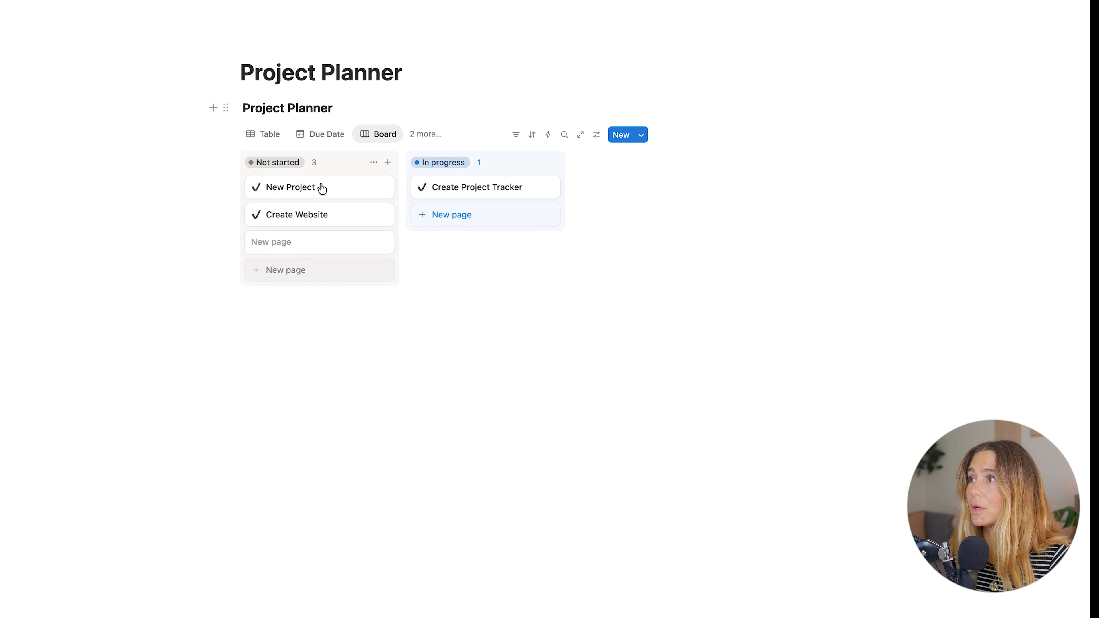
left_click_drag(290, 216, 469, 215)
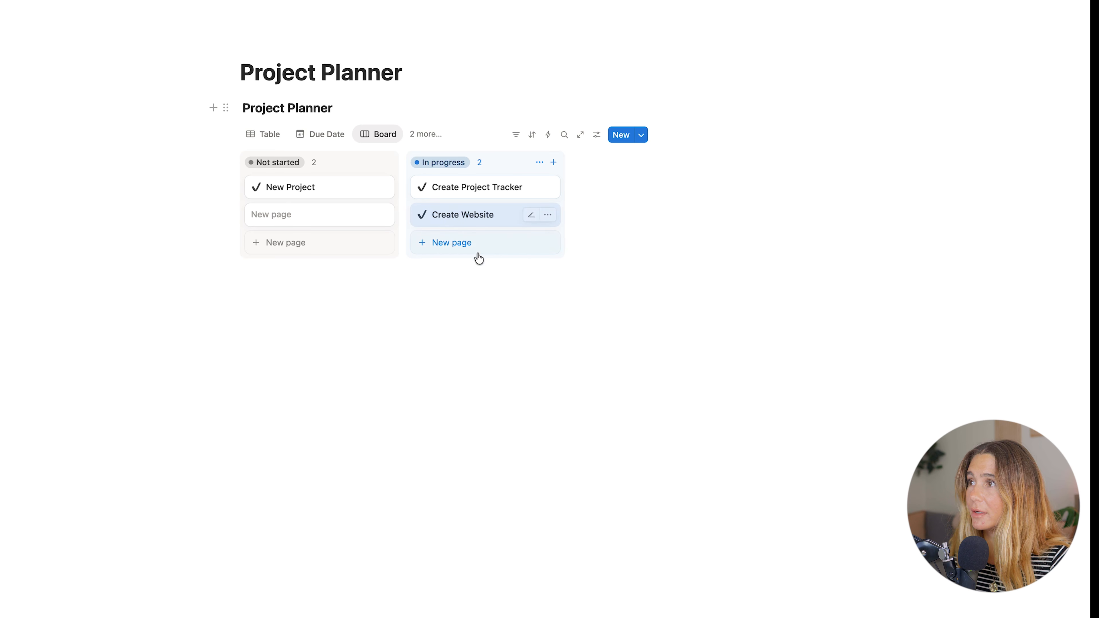
left_click(269, 134)
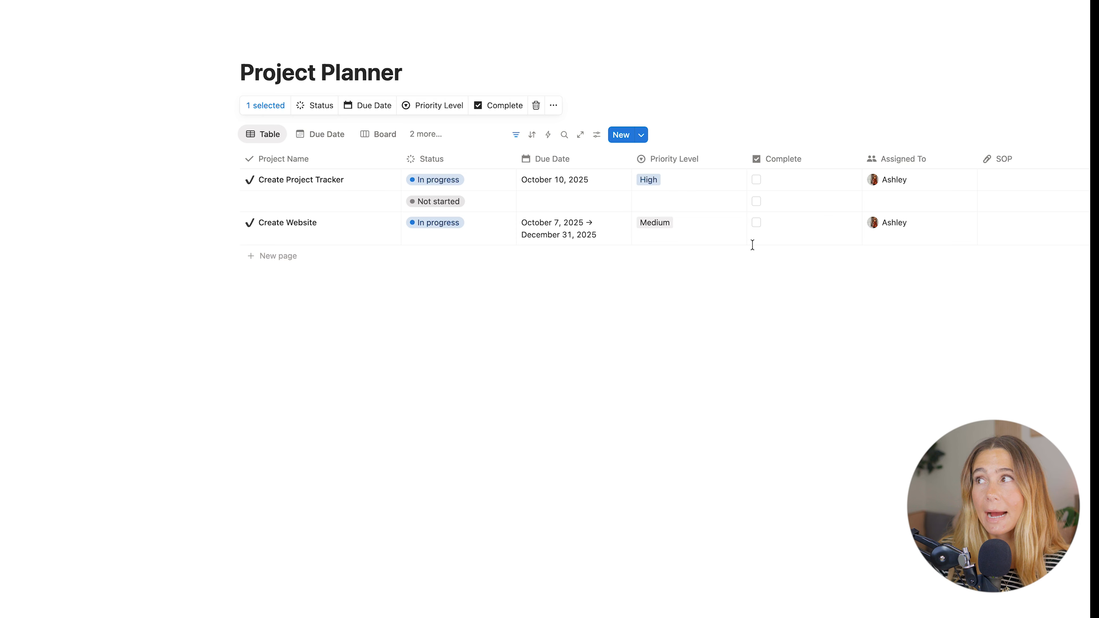
Start a blank line above the Project Planner database and browse the block types available for insertion there
left_click(495, 93)
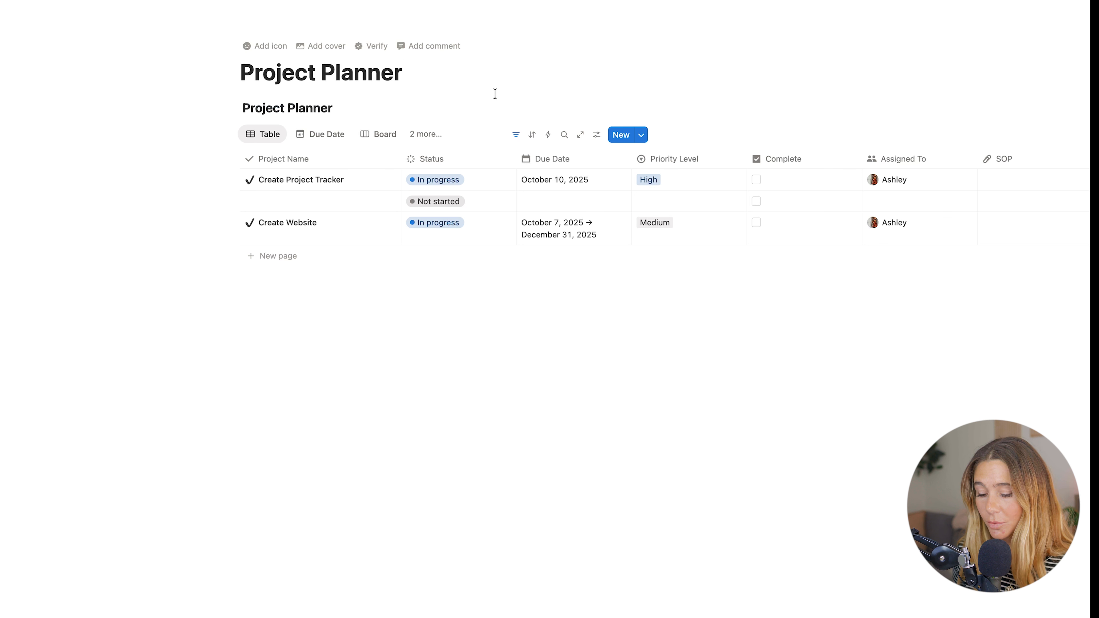
key("Return")
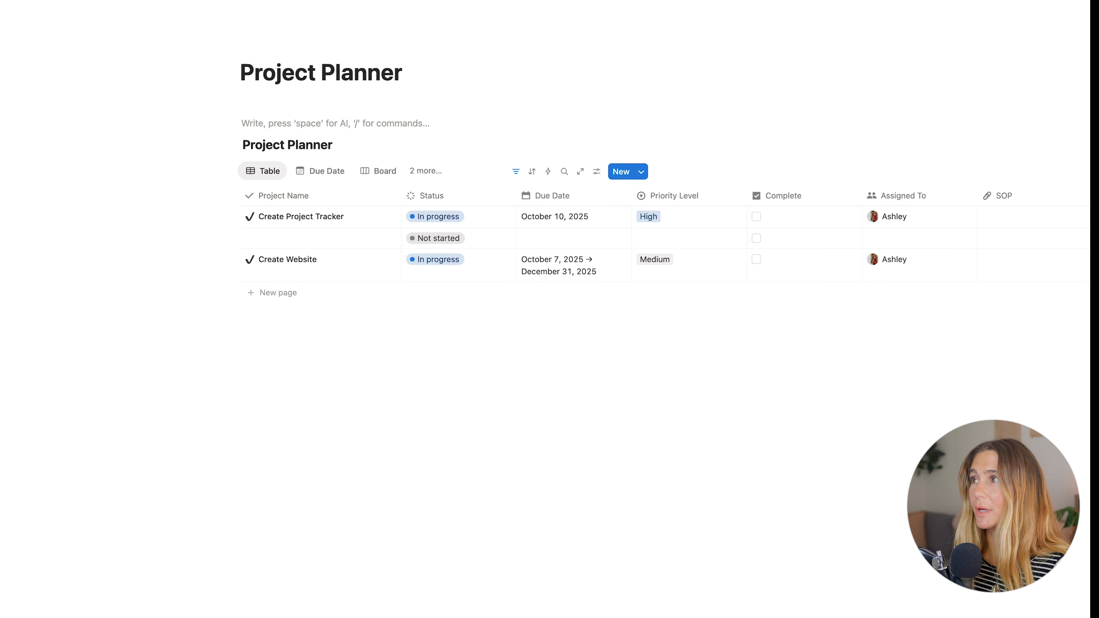
type("/")
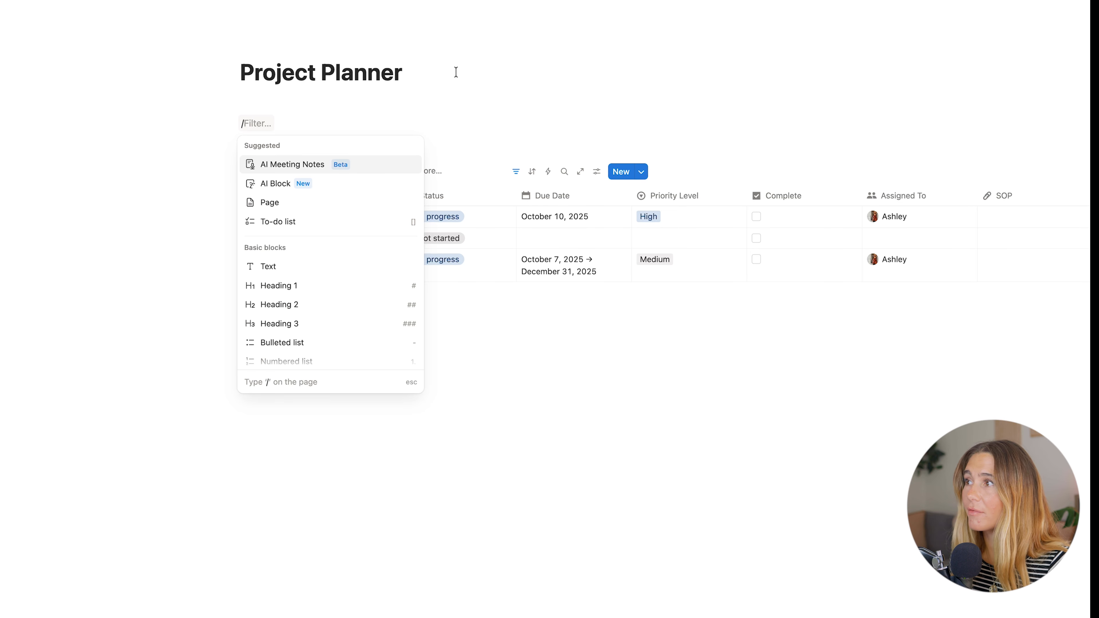
left_click(305, 265)
type("/")
scroll(359, 277, "down", 2)
key("Down")
key("Down")
key("Down")
key("Down")
key("Down")
key("Down")
key("Down")
key("Down")
key("Down")
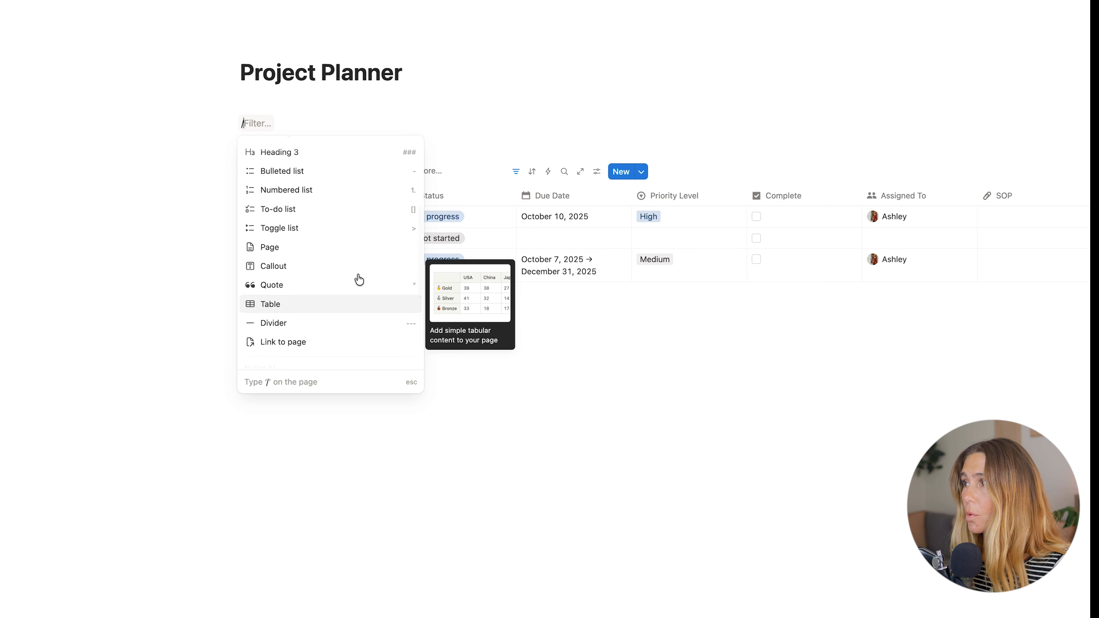
scroll(346, 316, "down", 5)
Insert an inline database below the existing table and link it to the Project Planner data source
left_click(599, 425)
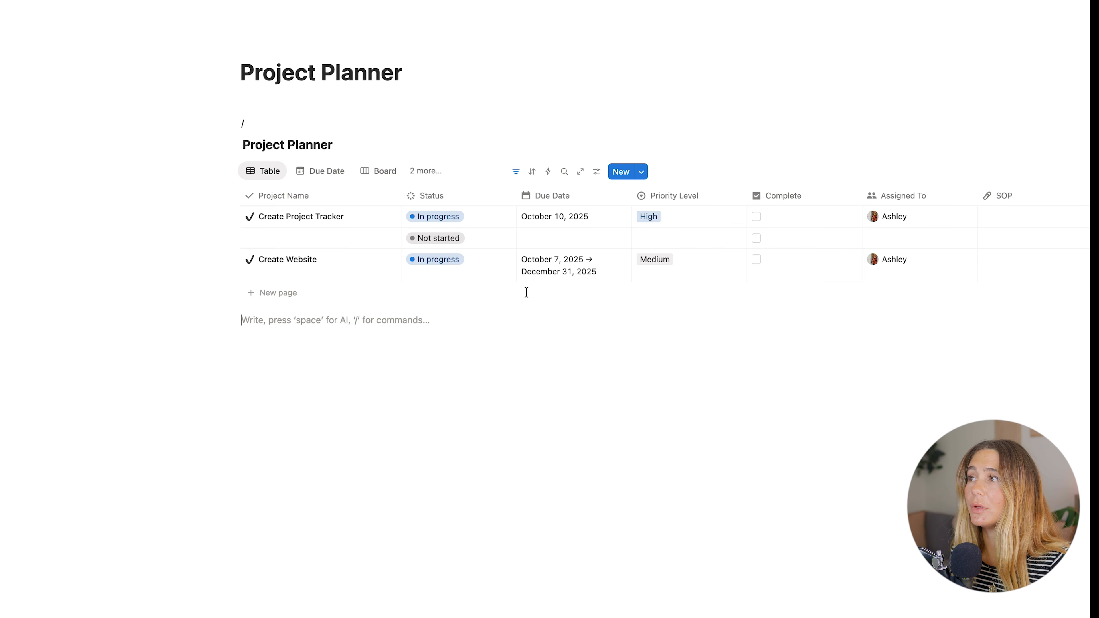
key("Return")
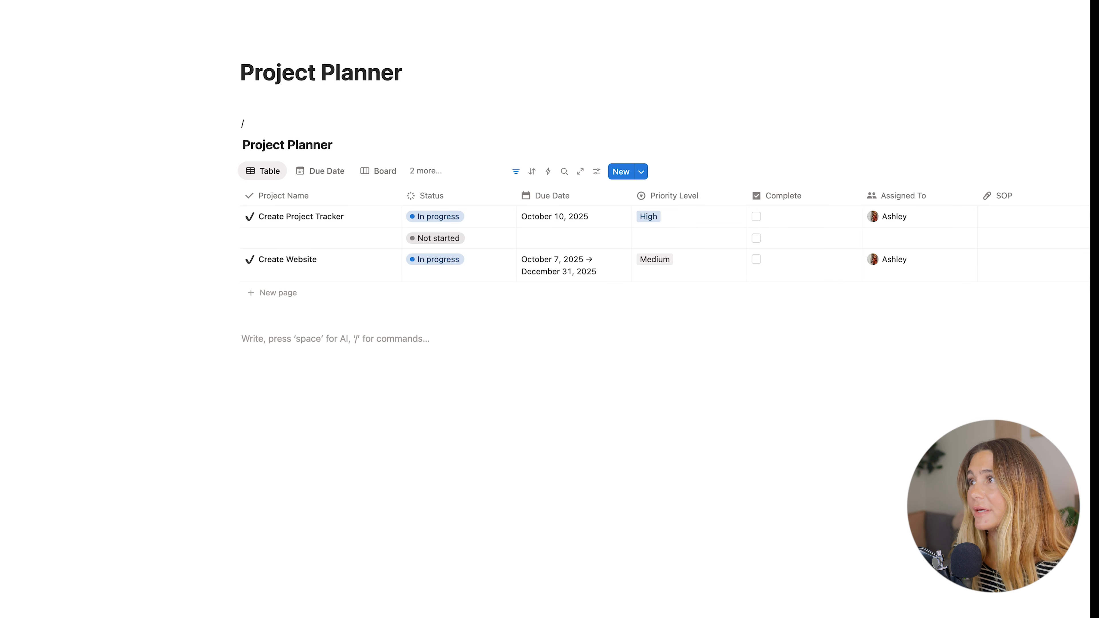
type("/ini")
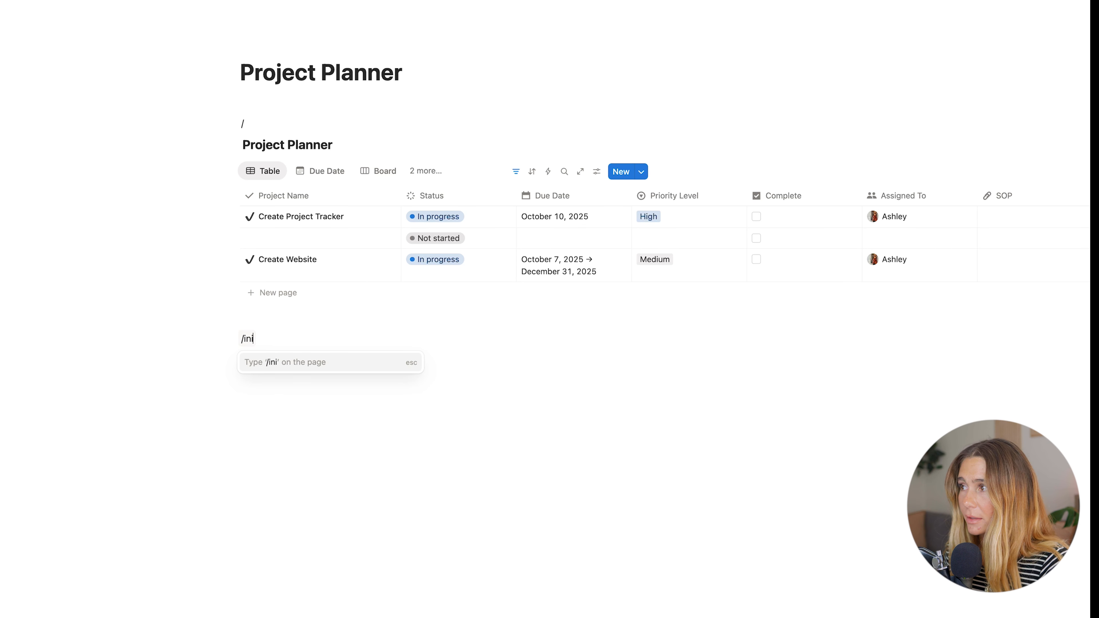
key("BackSpace")
key("BackSpace")
key("BackSpace")
type("data")
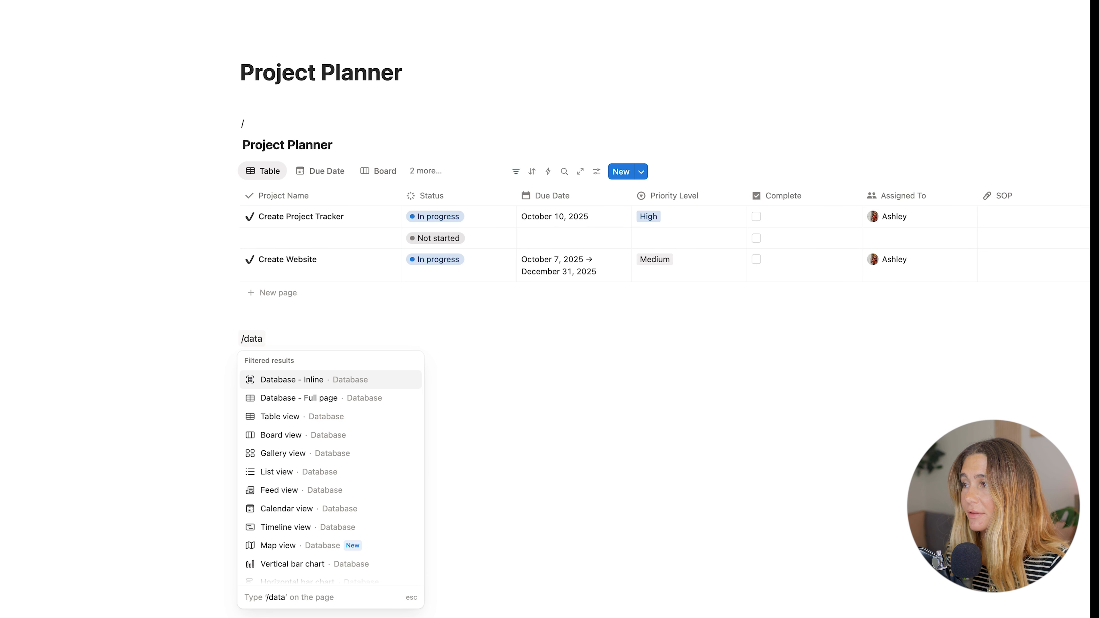
key("Return")
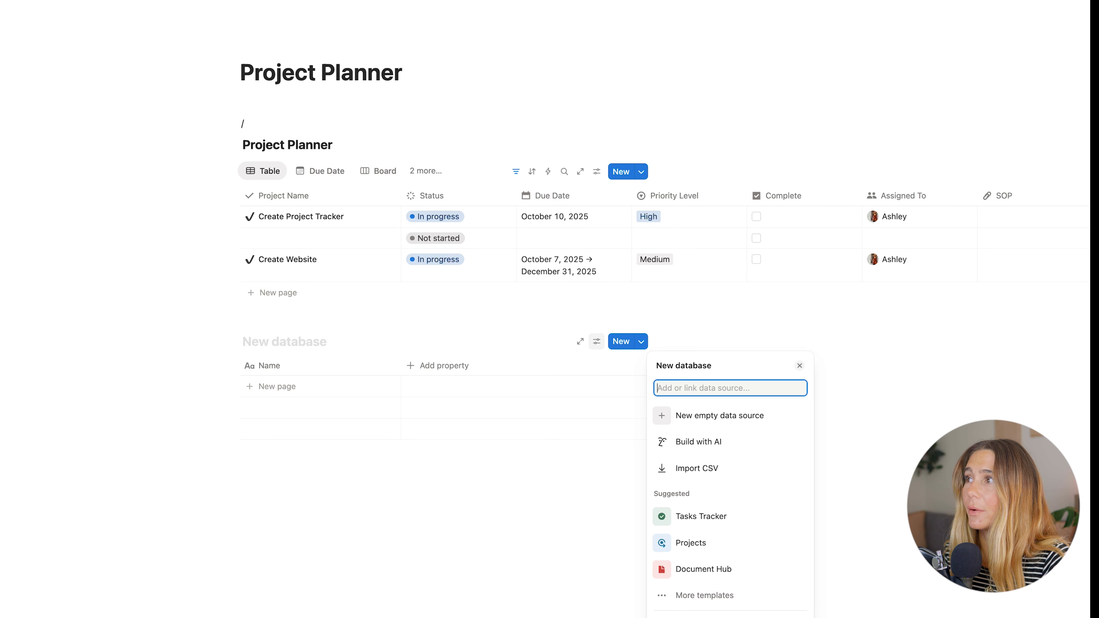
type("projec")
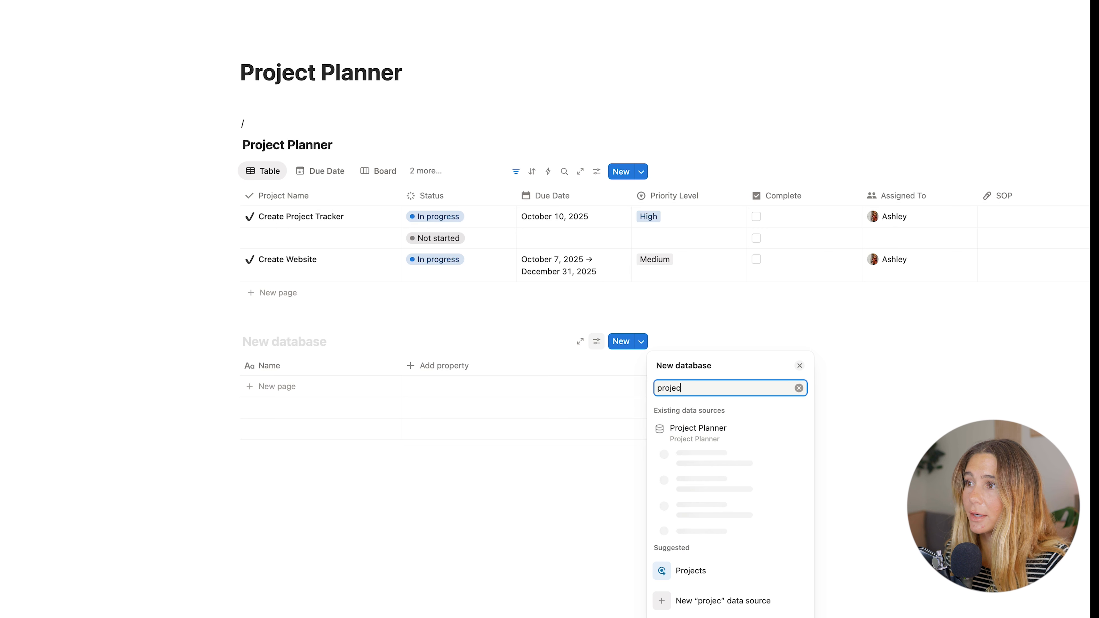
left_click(708, 433)
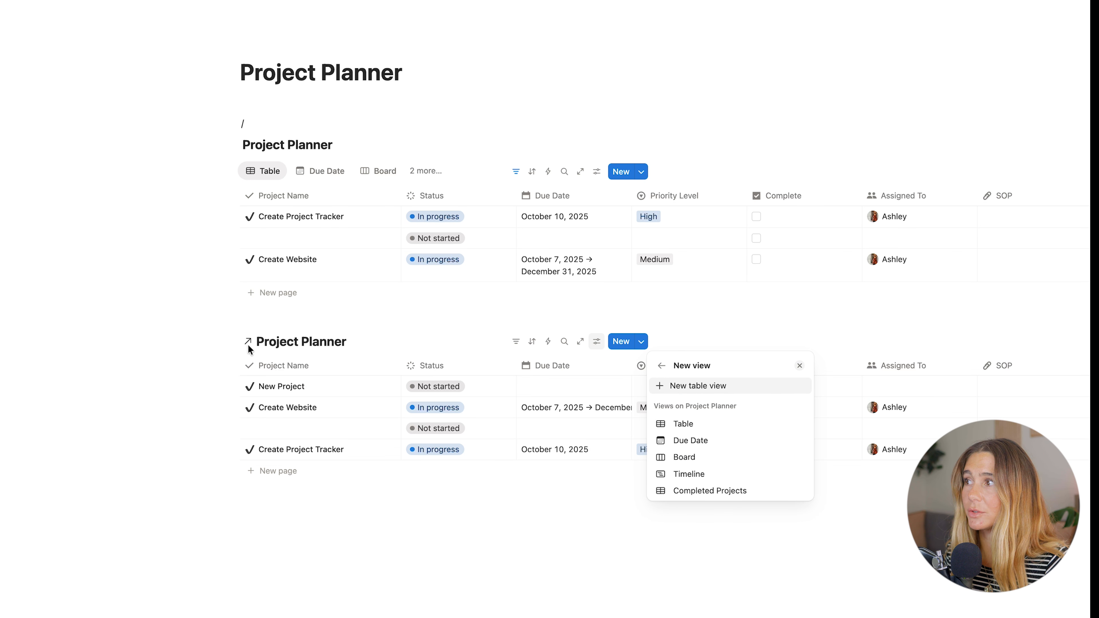
left_click(132, 47)
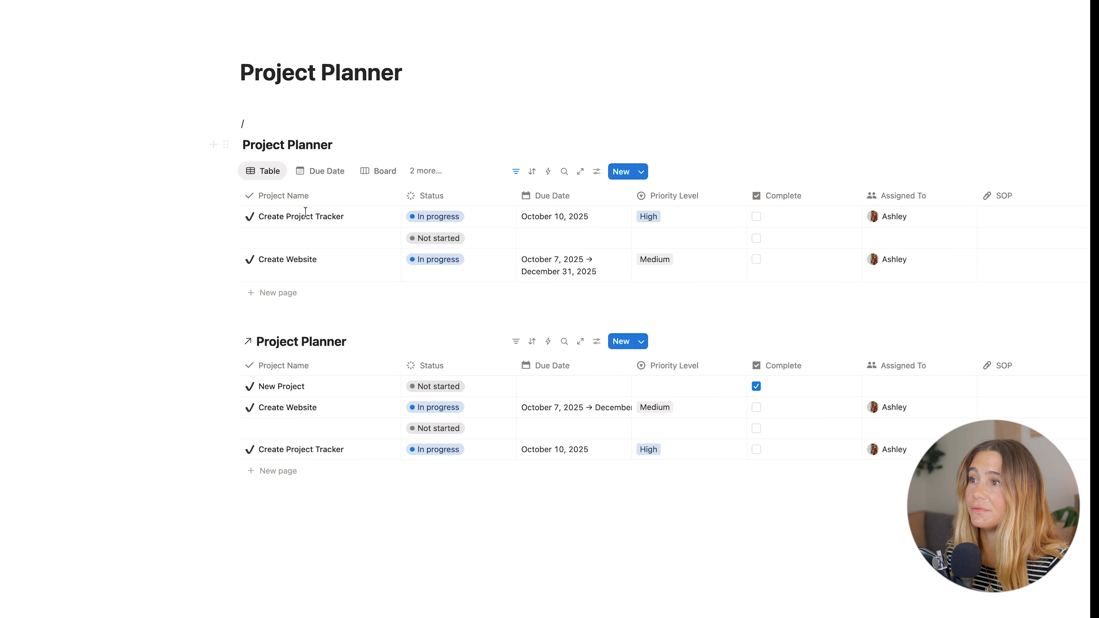